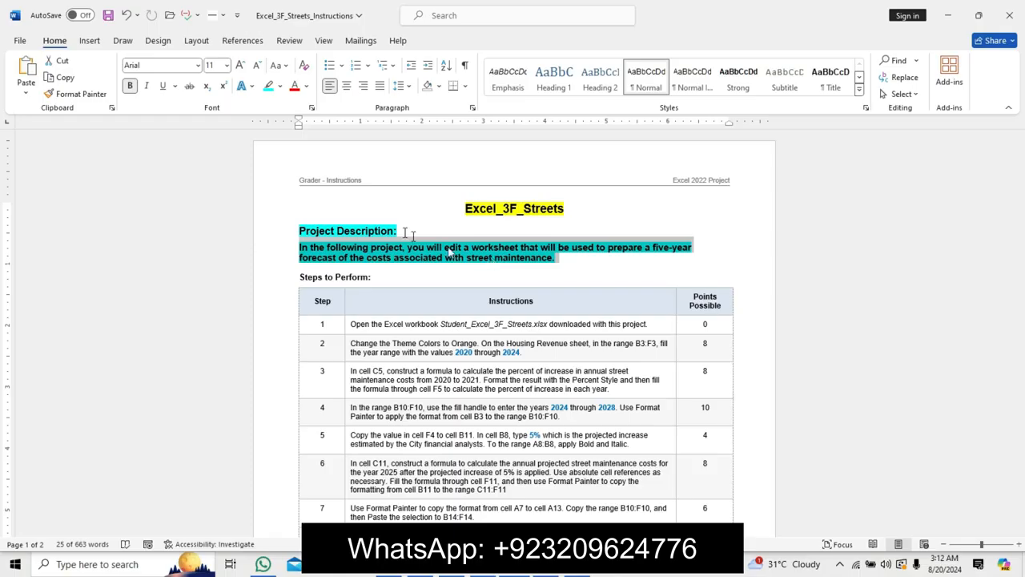
# Switch to the workbook and look over its Housing Revenue and Permit Analysis sheets.
pyautogui.hotkey('alt', 'Tab')
pyautogui.click(492, 324)
pyautogui.click(440, 365)
pyautogui.click(360, 324)
pyautogui.click(264, 301)
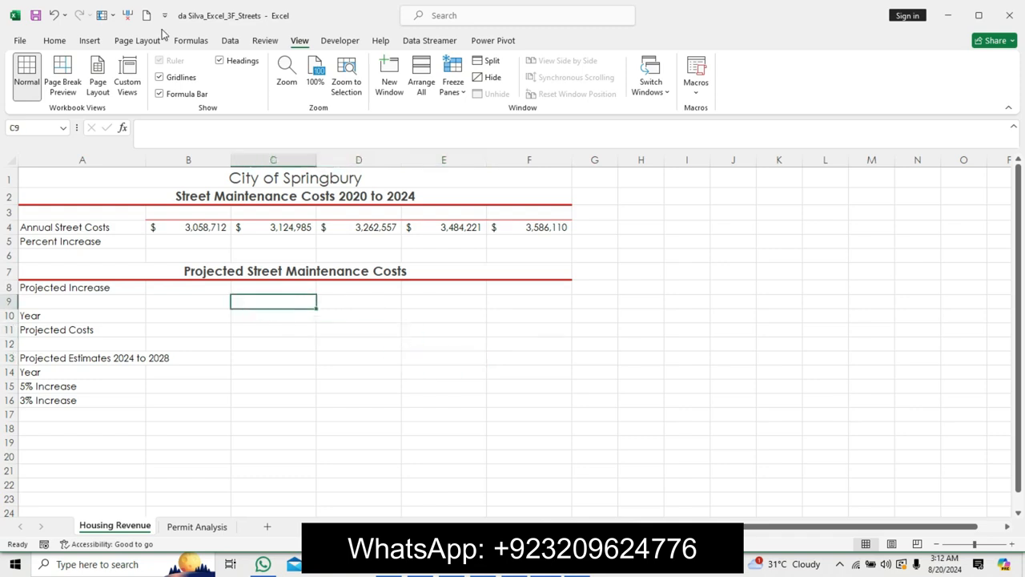
pyautogui.click(85, 41)
pyautogui.click(52, 40)
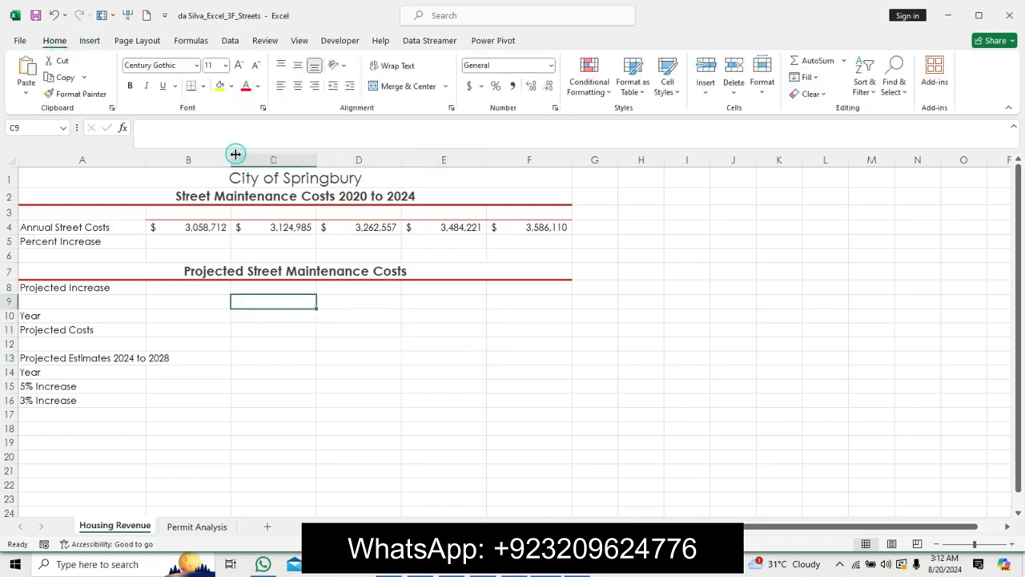
pyautogui.click(204, 526)
pyautogui.click(137, 527)
pyautogui.click(232, 472)
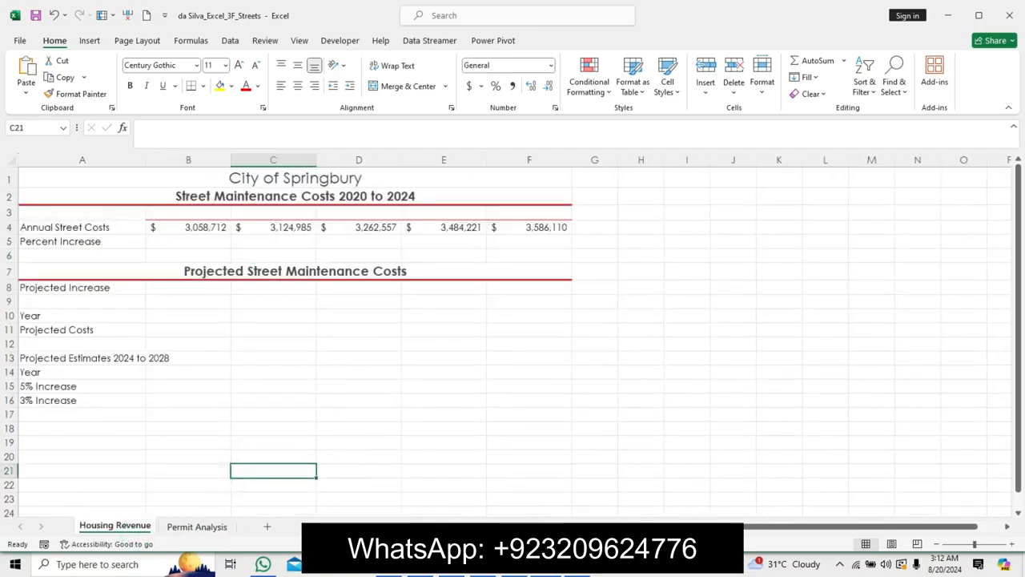
pyautogui.hotkey('alt', 'Tab')
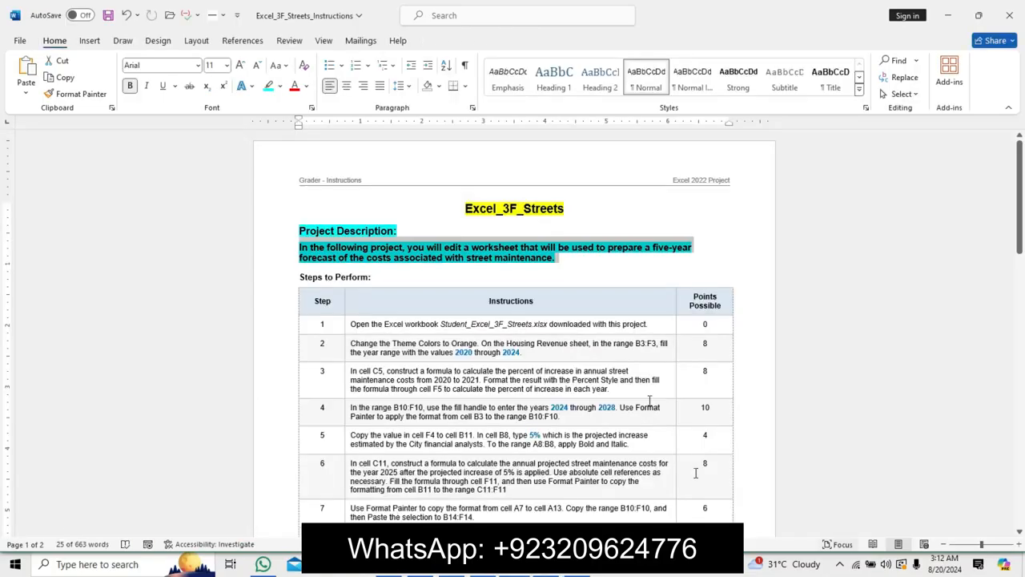
pyautogui.click(559, 570)
pyautogui.click(492, 427)
pyautogui.click(446, 474)
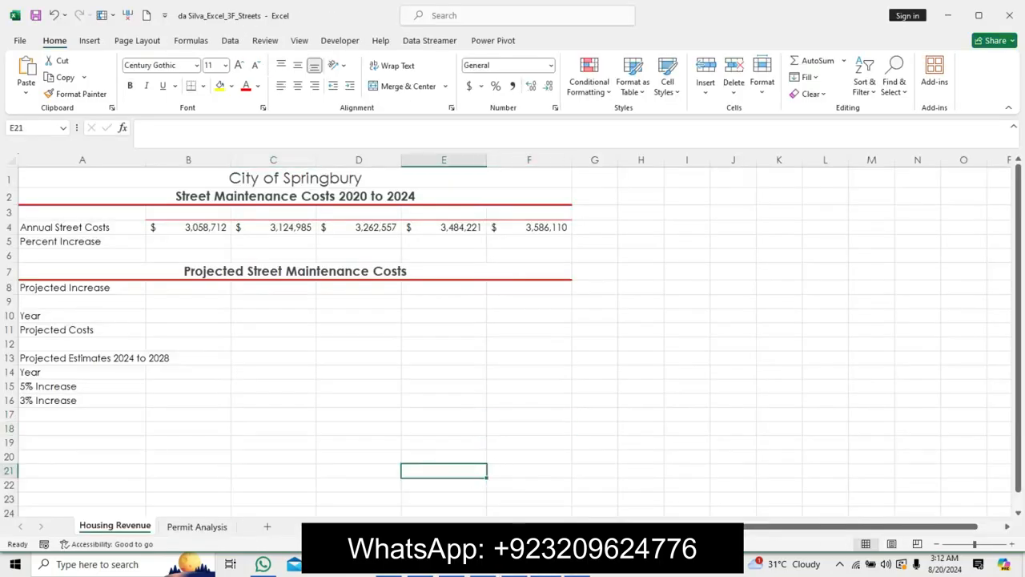
# Switch to the instructions document and undo the last three formatting changes to the title and project description.
pyautogui.hotkey('alt', 'Tab')
pyautogui.hotkey('ctrl', 'z')
pyautogui.hotkey('ctrl', 'z')
pyautogui.hotkey('ctrl', 'z')
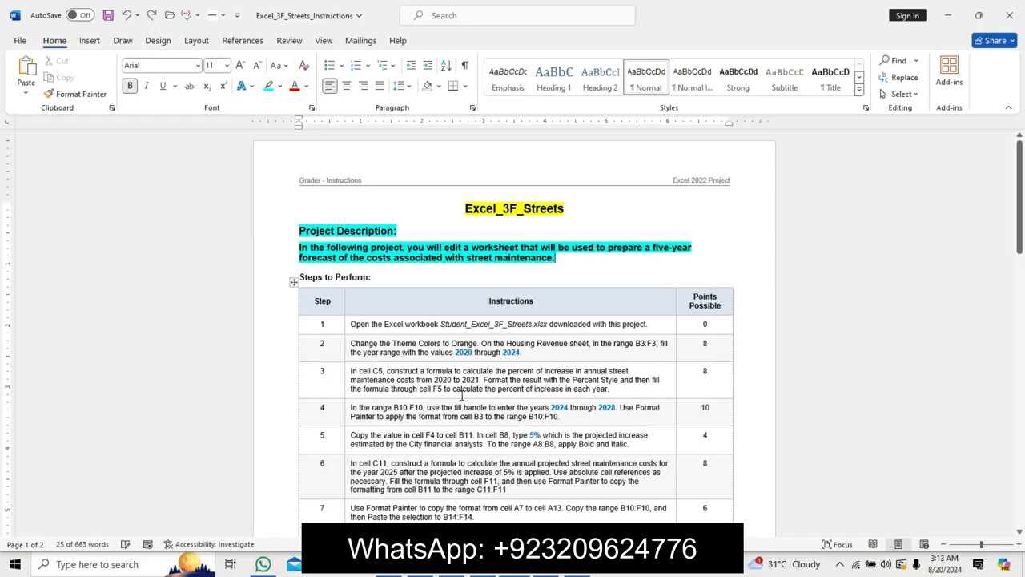
# Highlight the step 1 instruction turquoise and format the workbook file name at 11 pt, bold, with yellow highlight.
pyautogui.tripleClick(351, 319)
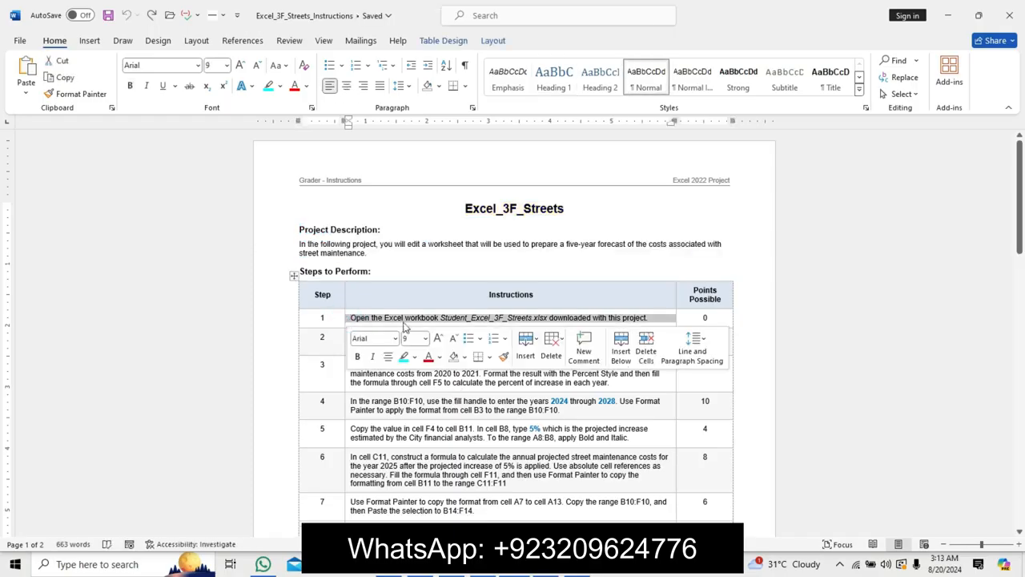
pyautogui.click(404, 358)
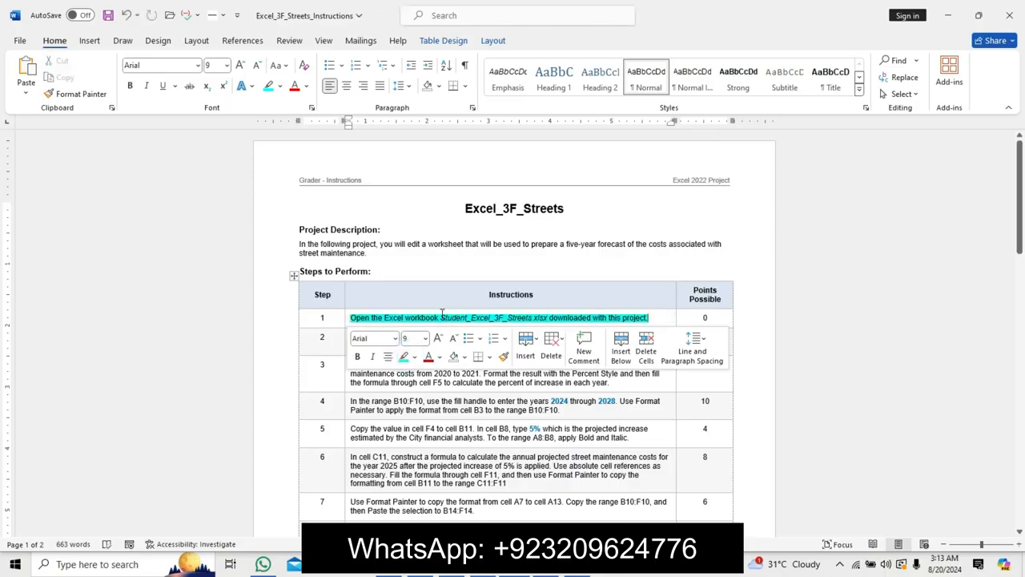
pyautogui.moveTo(441, 314); pyautogui.dragTo(550, 314)
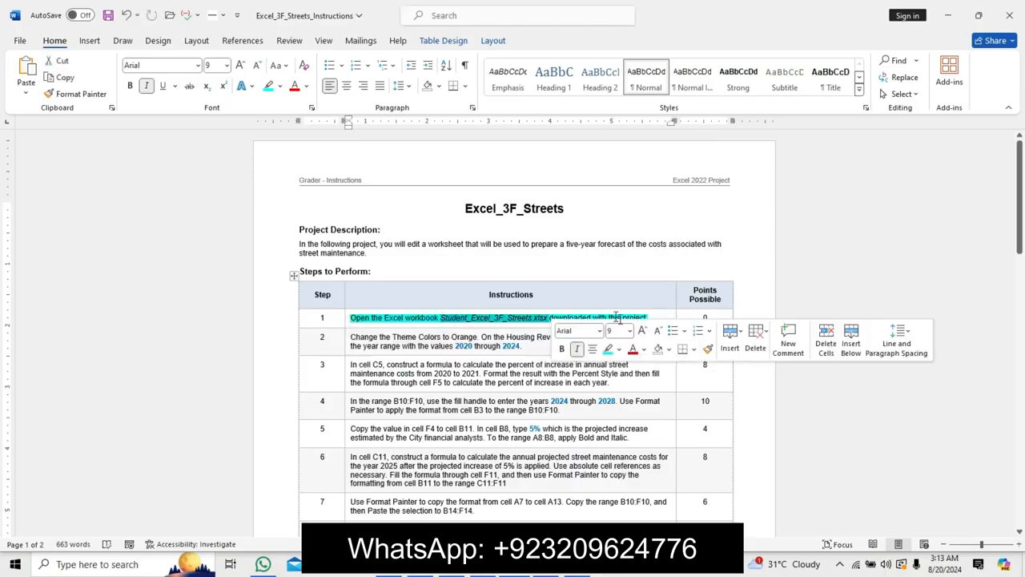
pyautogui.click(642, 332)
pyautogui.click(643, 332)
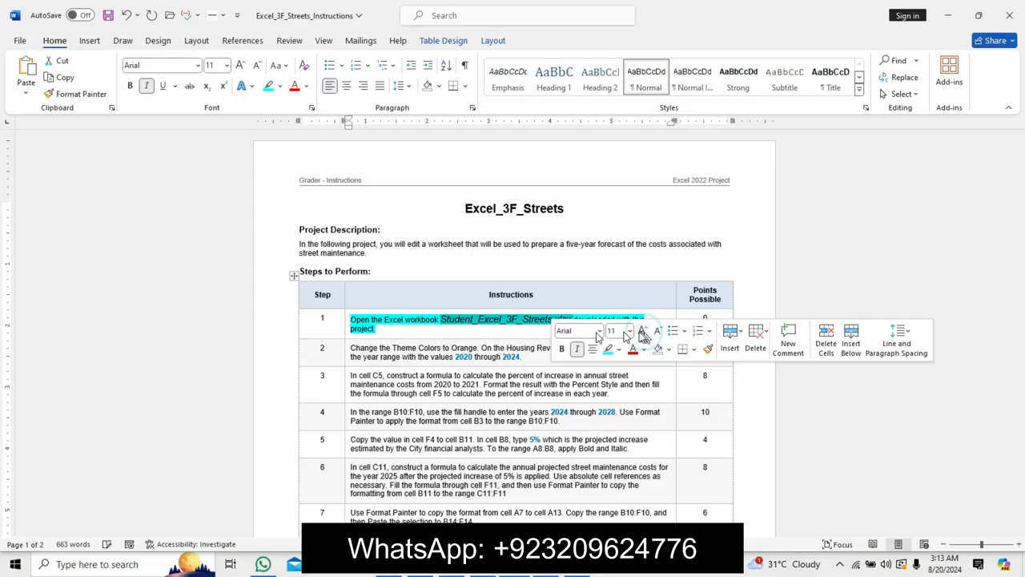
pyautogui.click(562, 348)
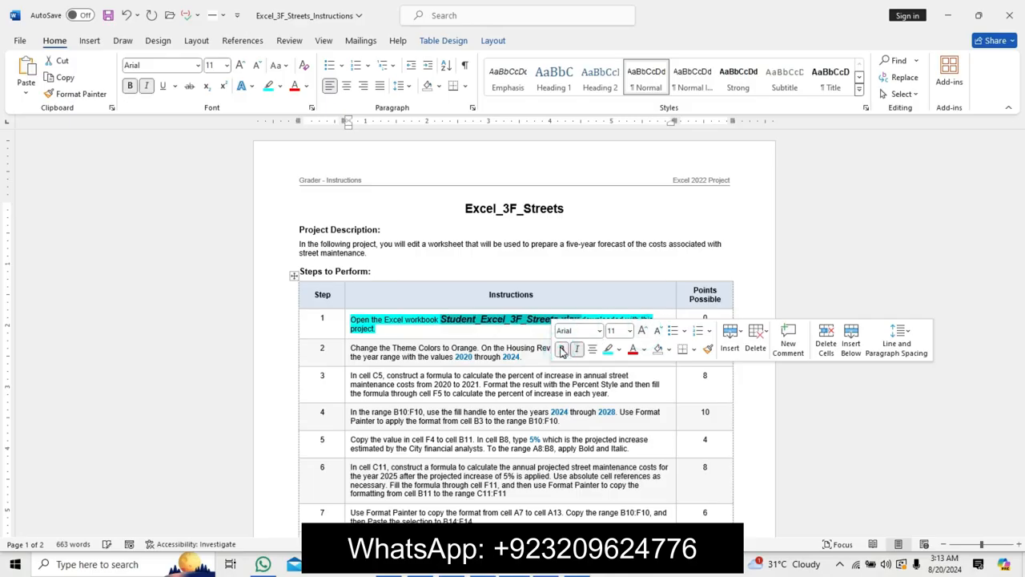
pyautogui.click(619, 349)
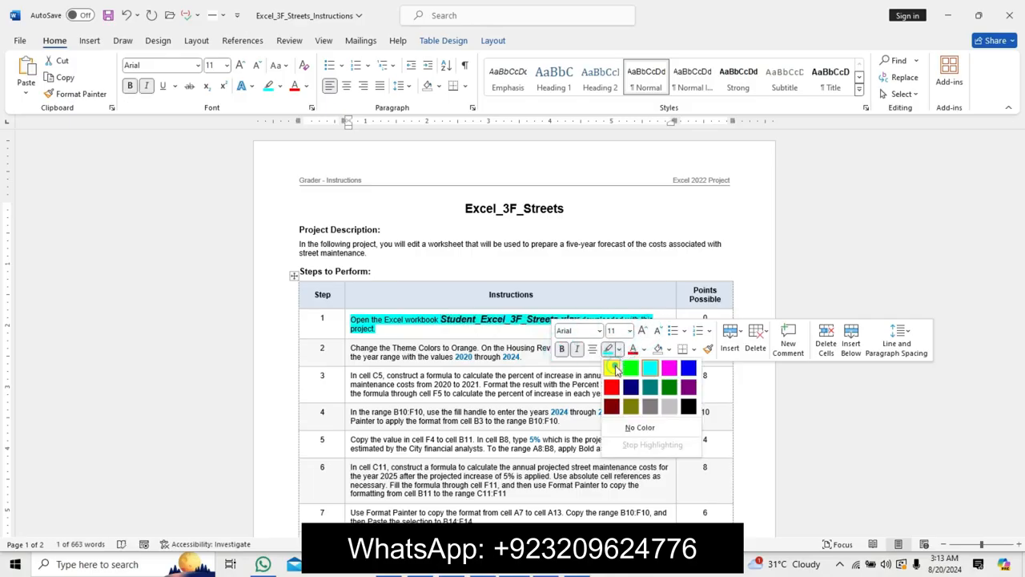
pyautogui.click(612, 368)
pyautogui.click(442, 319)
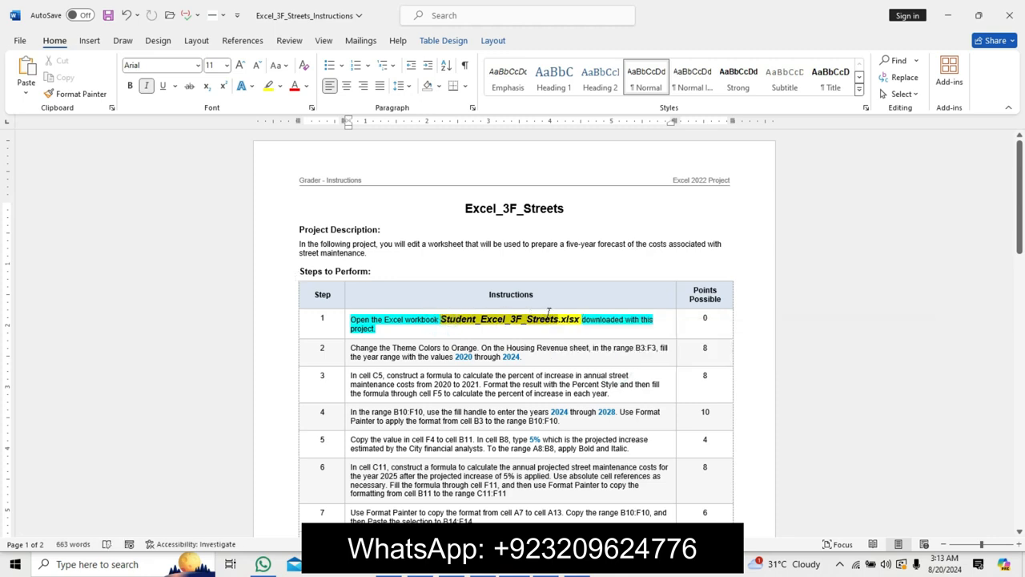
pyautogui.doubleClick(567, 319)
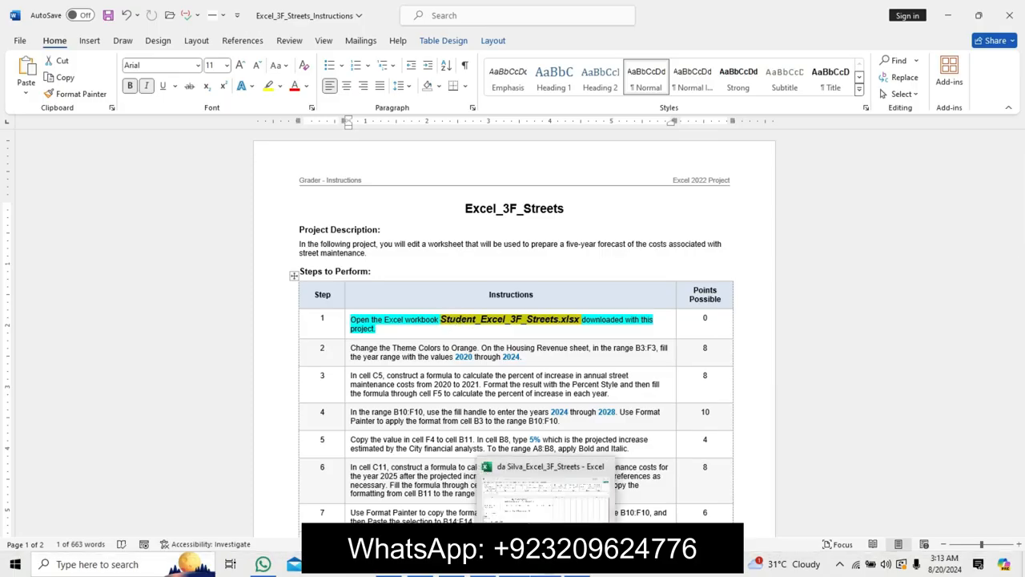
pyautogui.click(524, 477)
pyautogui.click(515, 437)
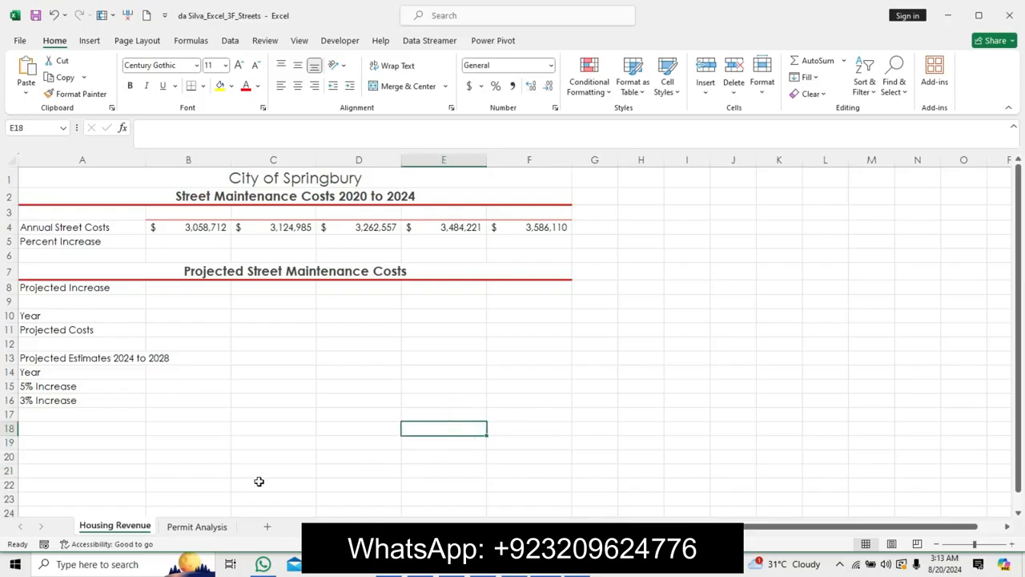
pyautogui.click(196, 527)
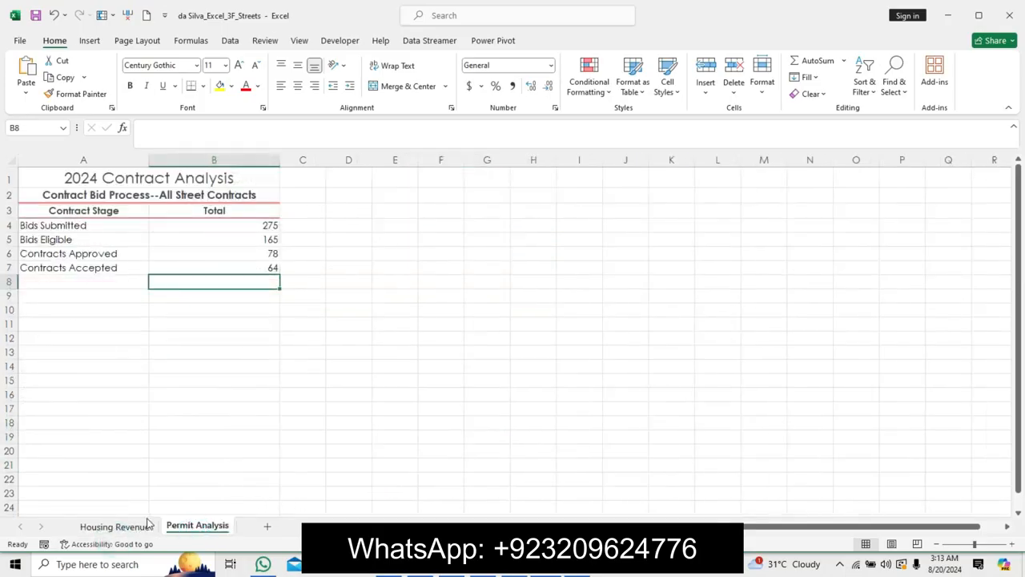
pyautogui.click(127, 526)
pyautogui.click(290, 439)
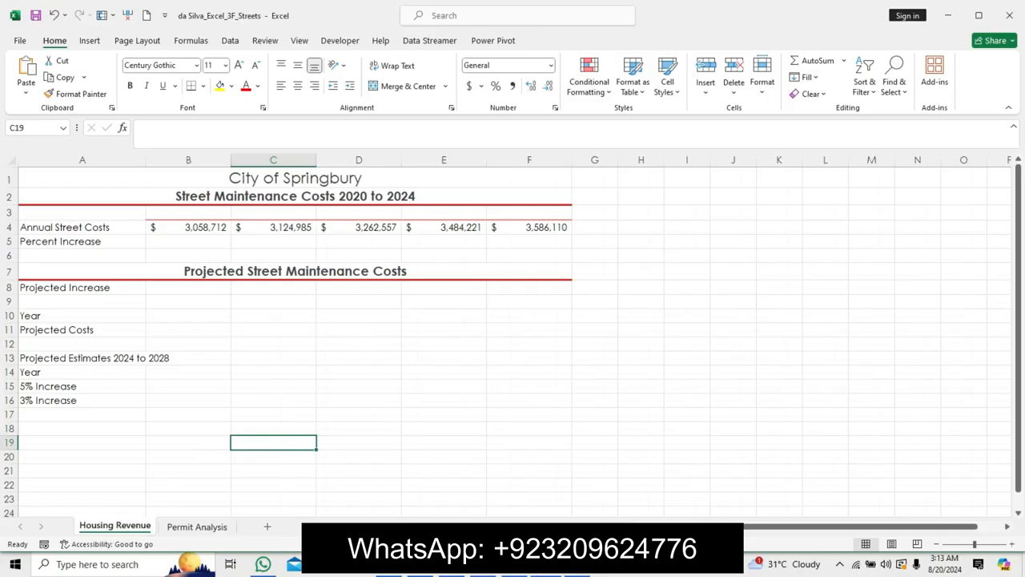
# Undo the formatting applied to the step 1 instruction in the instructions document.
pyautogui.hotkey('alt', 'Tab')
pyautogui.hotkey('ctrl', 'z')
pyautogui.hotkey('ctrl', 'z')
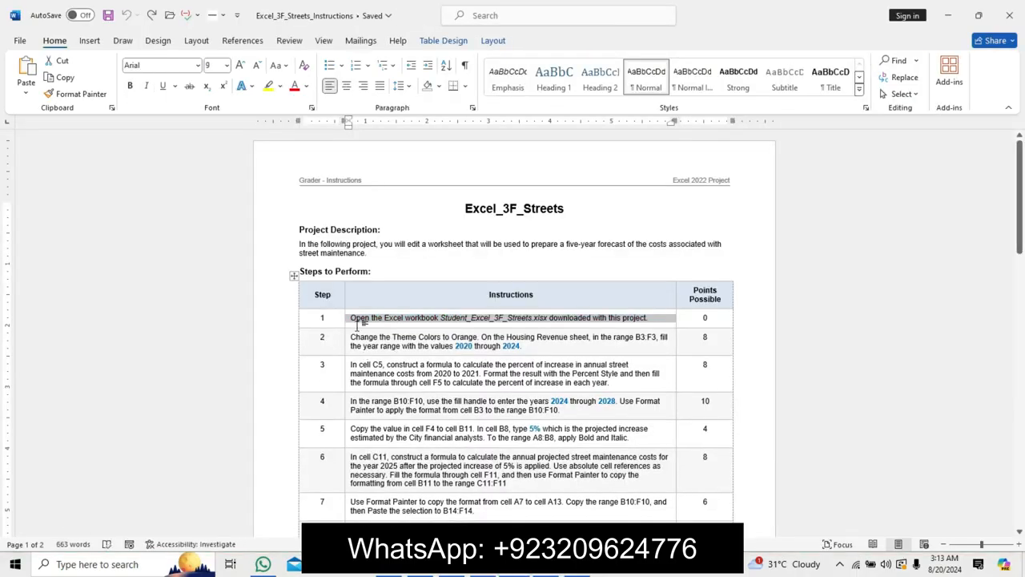
# Format the step 2 instruction text at 11 pt, bold, with turquoise highlight.
pyautogui.moveTo(350, 337); pyautogui.dragTo(523, 346)
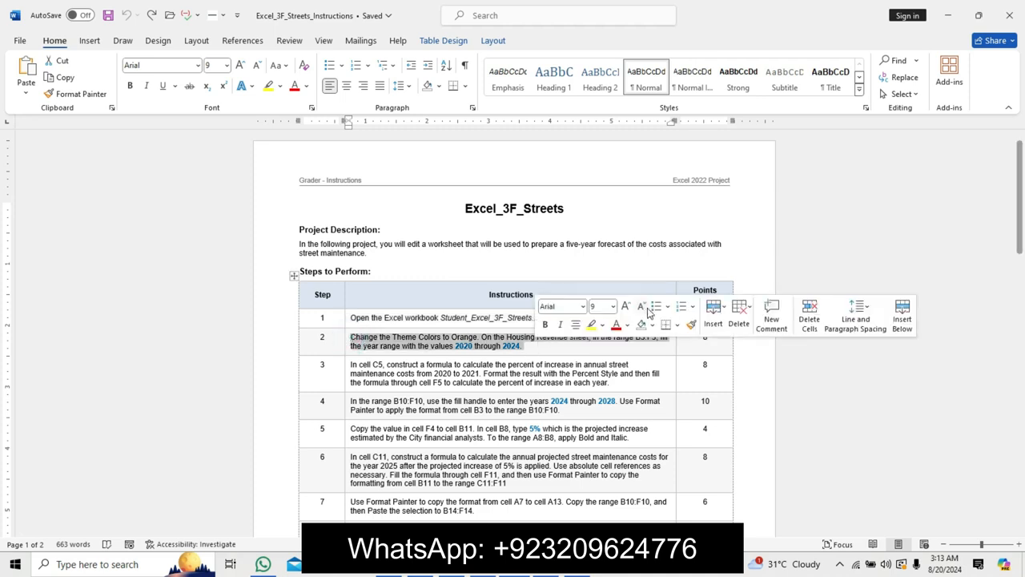
pyautogui.click(626, 306)
pyautogui.click(626, 306)
pyautogui.click(546, 325)
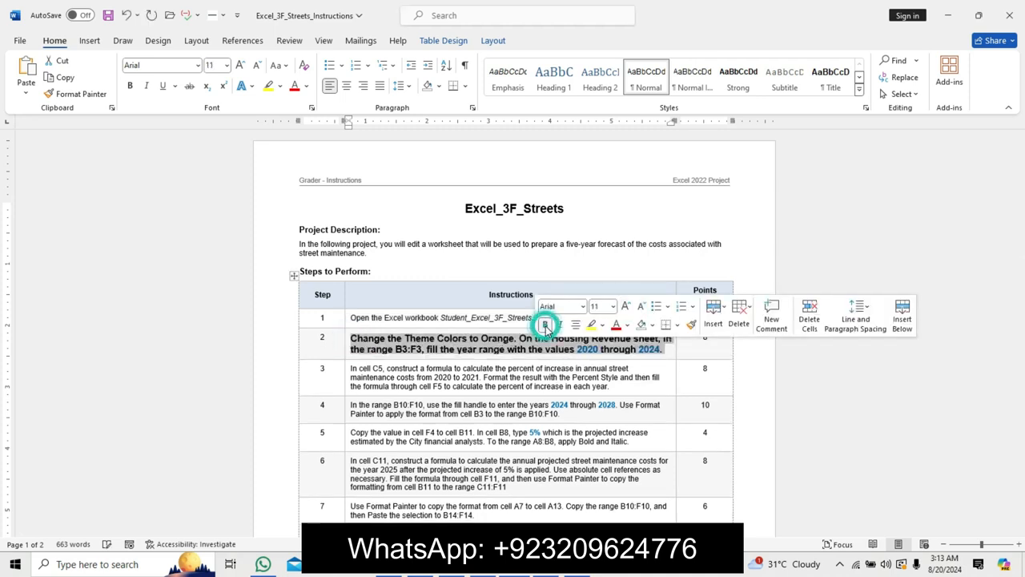
pyautogui.click(603, 325)
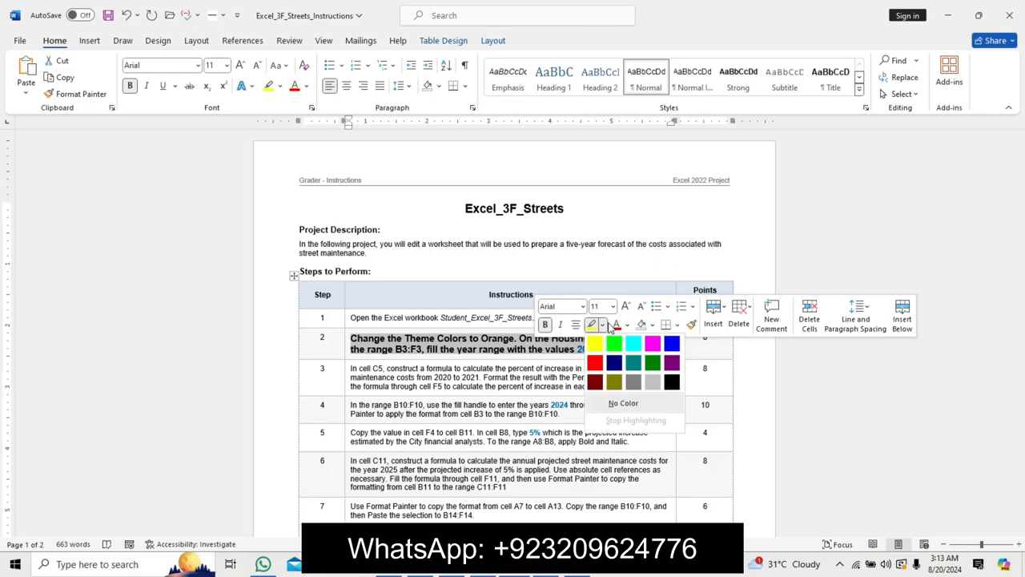
pyautogui.click(635, 346)
pyautogui.moveTo(350, 337); pyautogui.dragTo(671, 352)
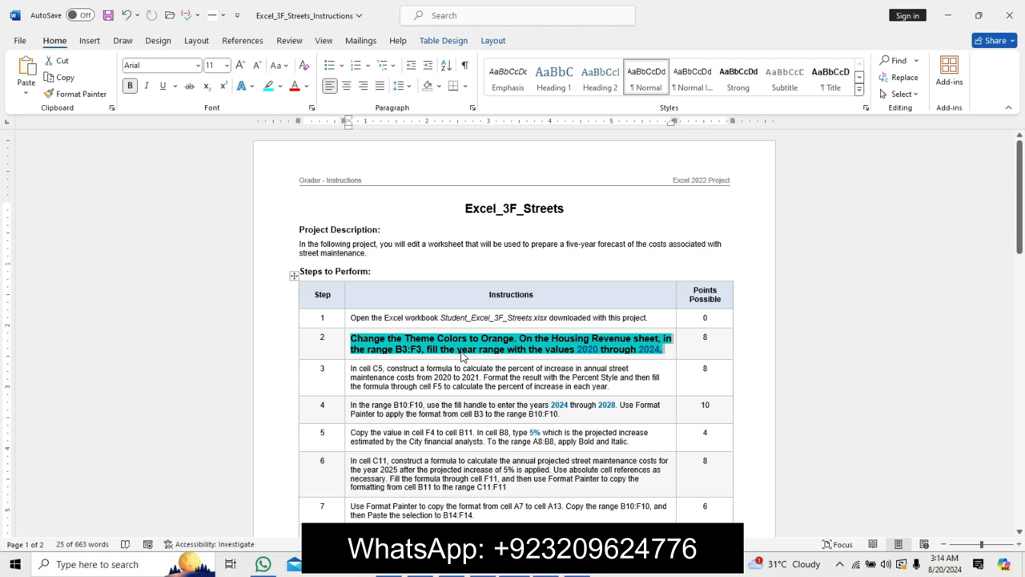
# Return to the workbook and change its theme colors to Orange.
pyautogui.click(550, 574)
pyautogui.click(289, 300)
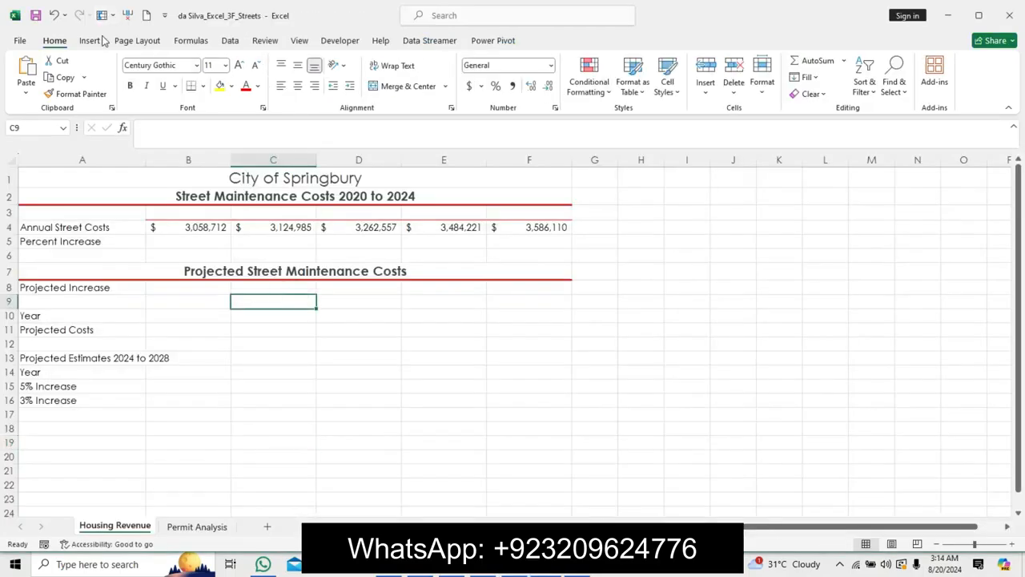
pyautogui.click(92, 40)
pyautogui.click(137, 40)
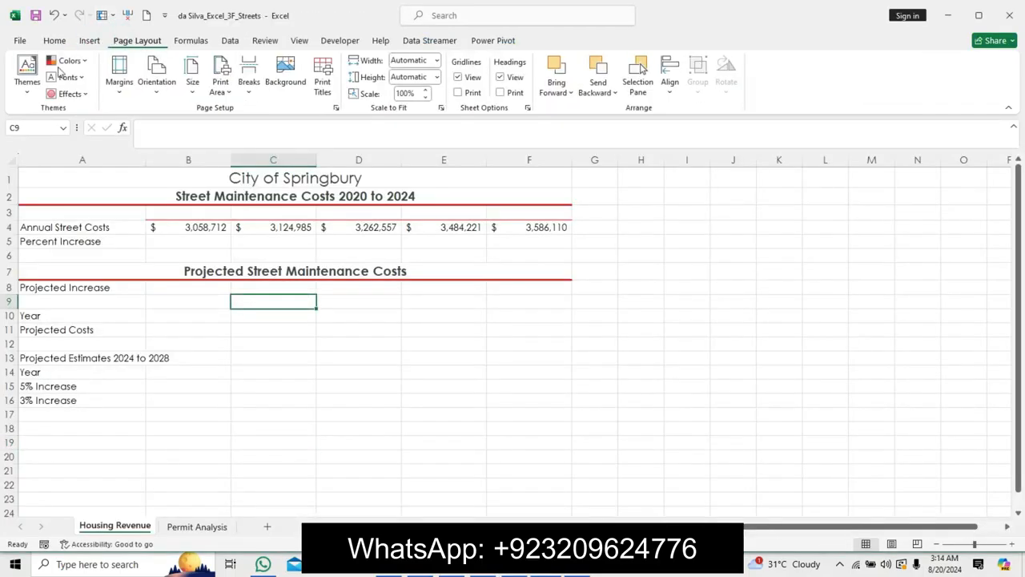
pyautogui.click(69, 61)
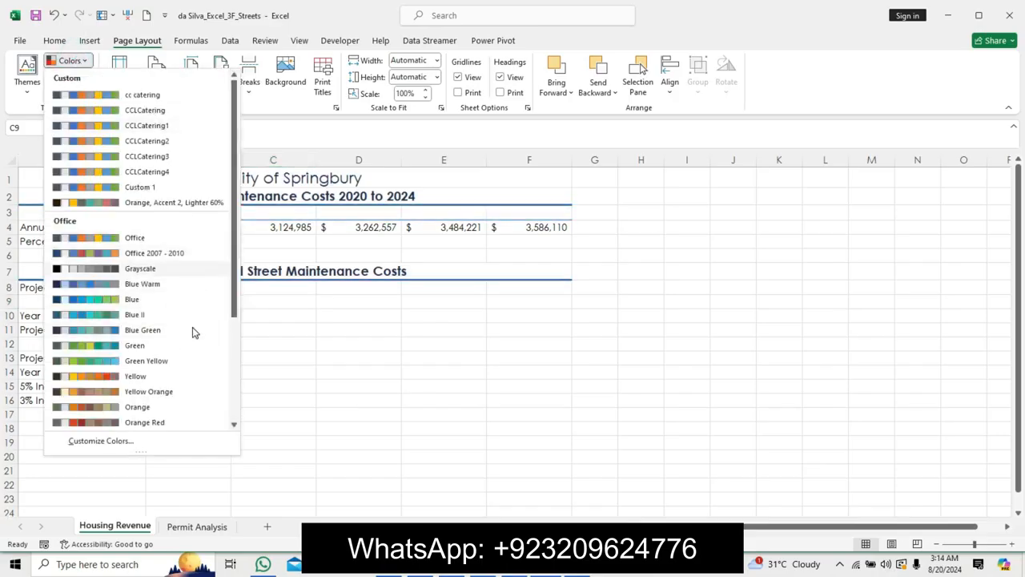
pyautogui.click(171, 405)
pyautogui.click(351, 345)
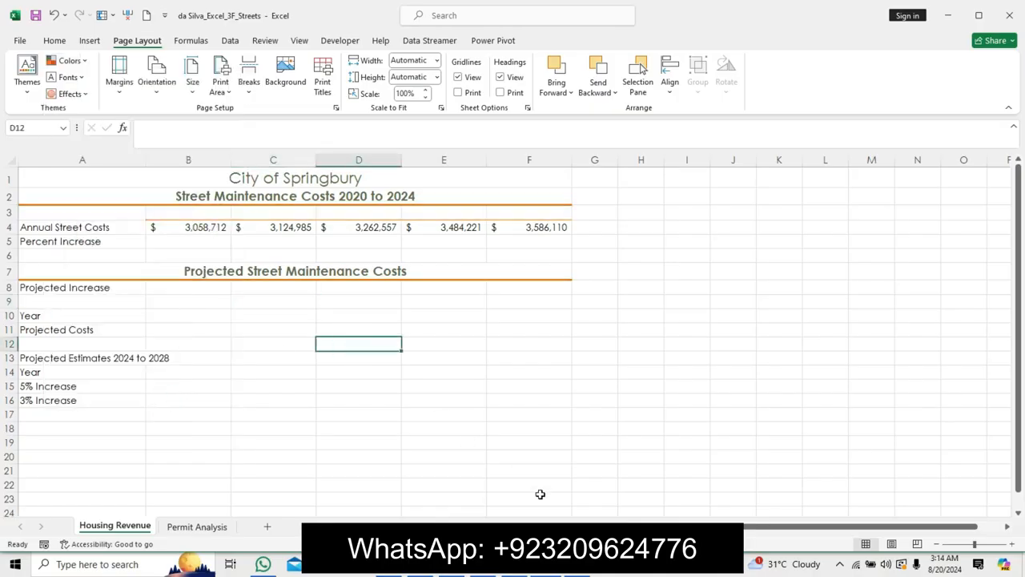
pyautogui.hotkey('alt', 'Tab')
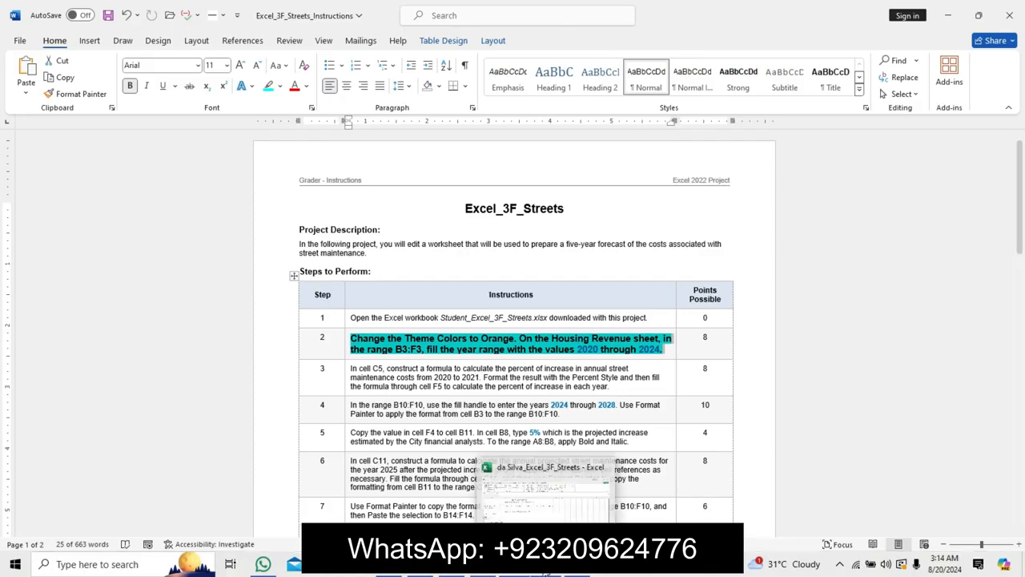
pyautogui.click(545, 574)
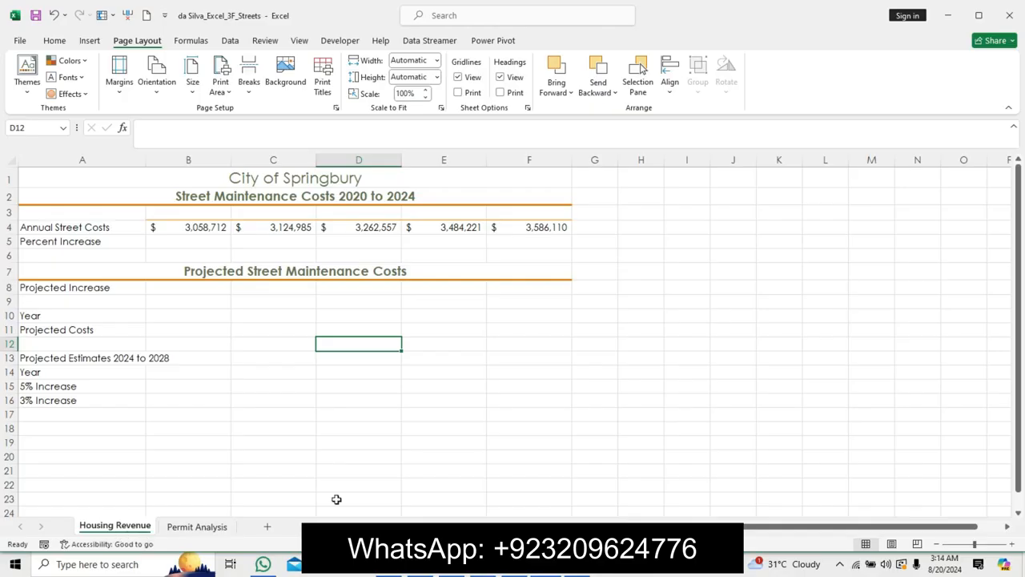
pyautogui.hotkey('alt', 'Tab')
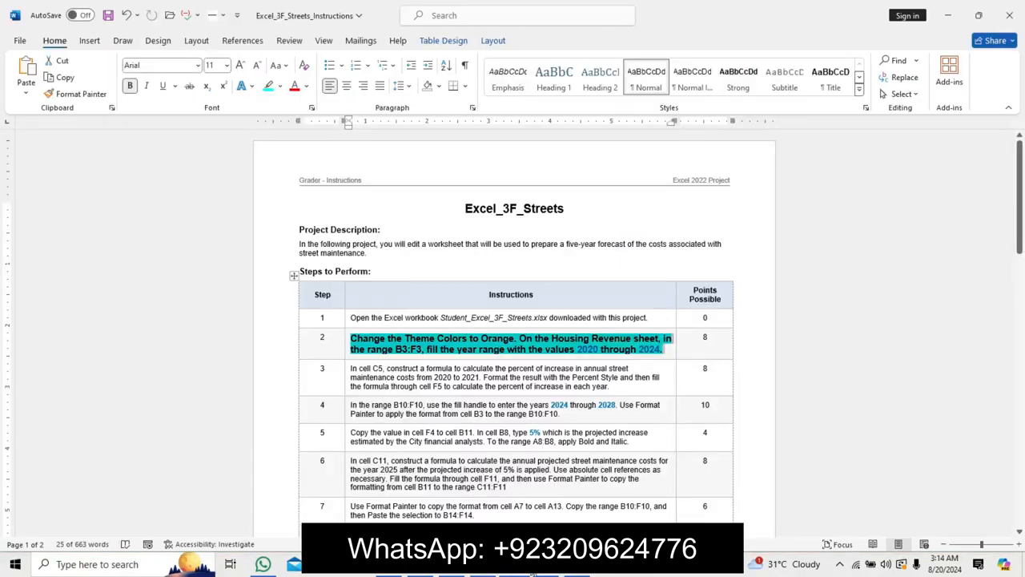
pyautogui.click(551, 573)
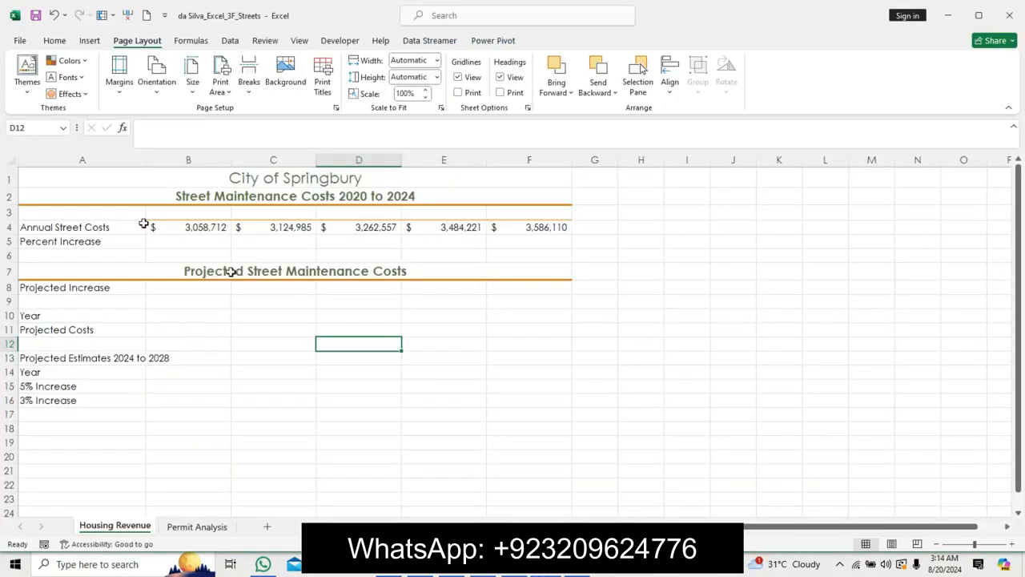
# Select the range B3:F3 on the Housing Revenue sheet.
pyautogui.click(177, 228)
pyautogui.moveTo(190, 230); pyautogui.dragTo(434, 204)
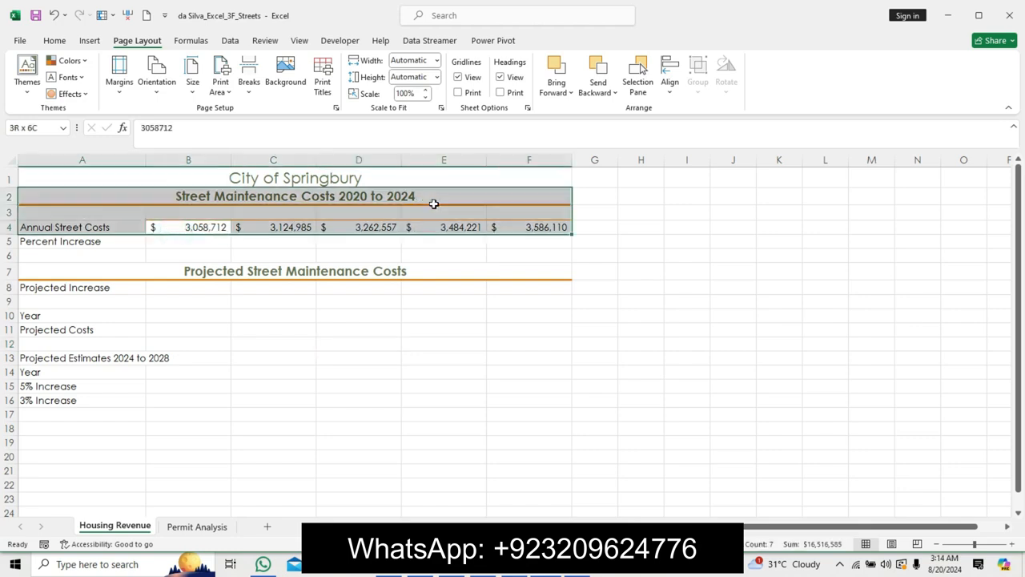
pyautogui.click(175, 196)
pyautogui.moveTo(172, 208); pyautogui.dragTo(513, 213)
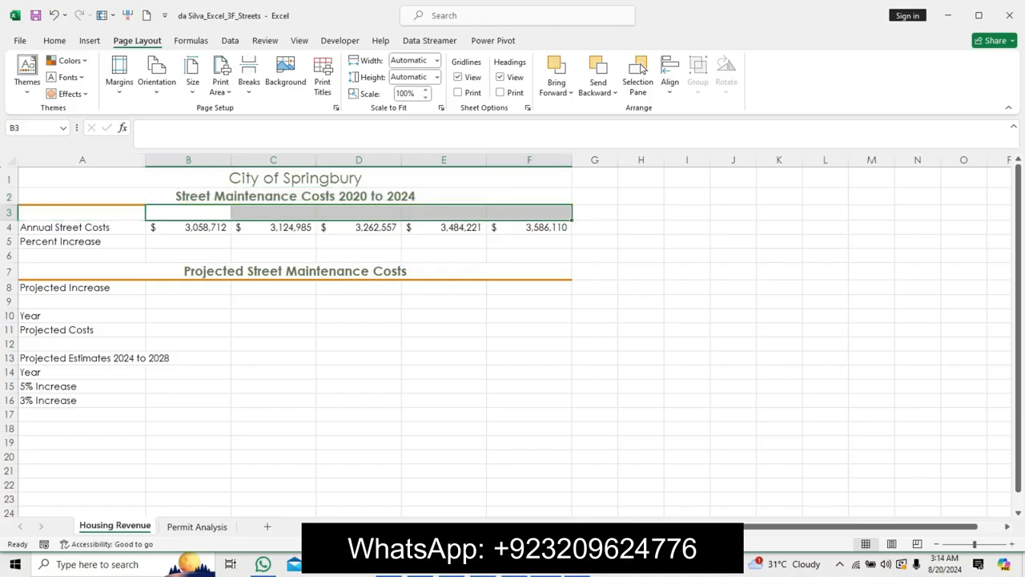
# Switch to the project's zip archive open in WinRAR.
pyautogui.moveTo(519, 569)
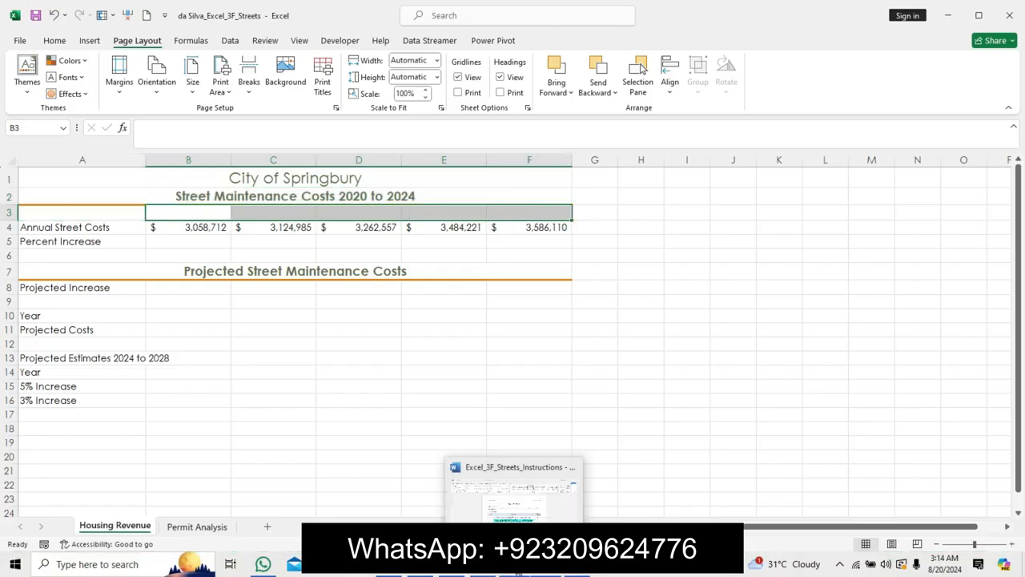
pyautogui.click(553, 507)
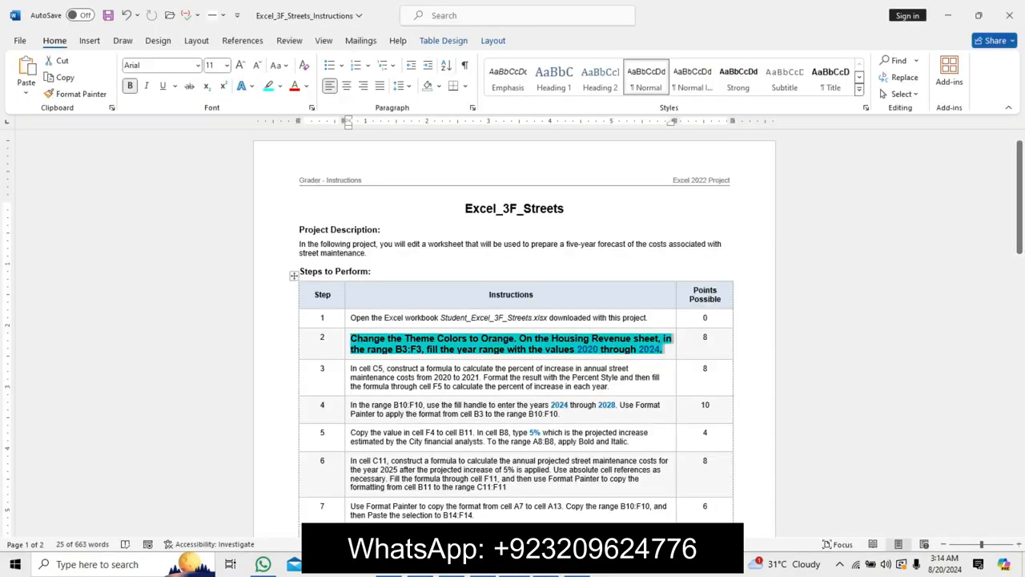
pyautogui.click(577, 572)
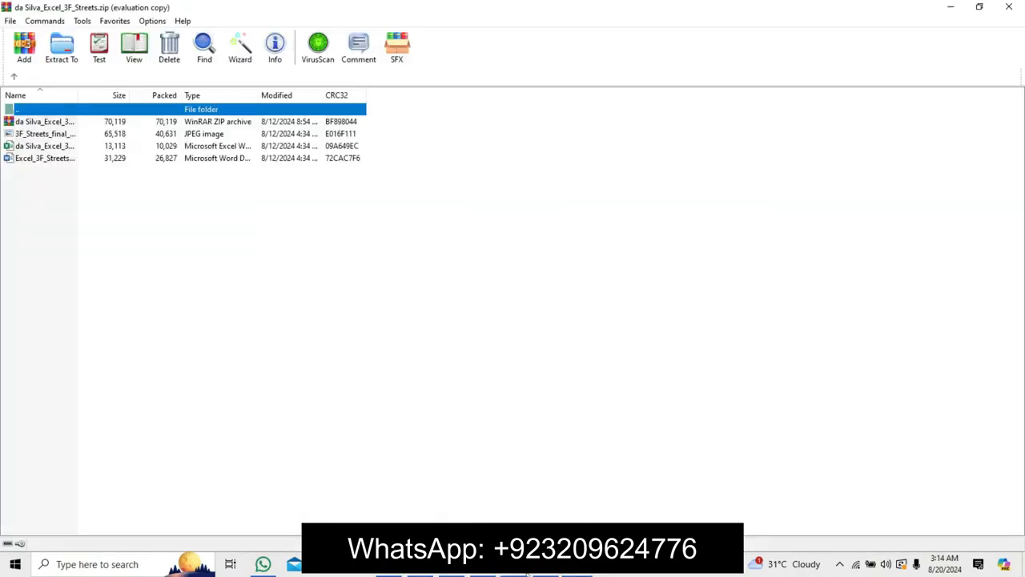
# Enter 2020 and 2021 in B3:C3 on the Housing Revenue sheet, then fill the year series through F3 to 2024.
pyautogui.click(527, 571)
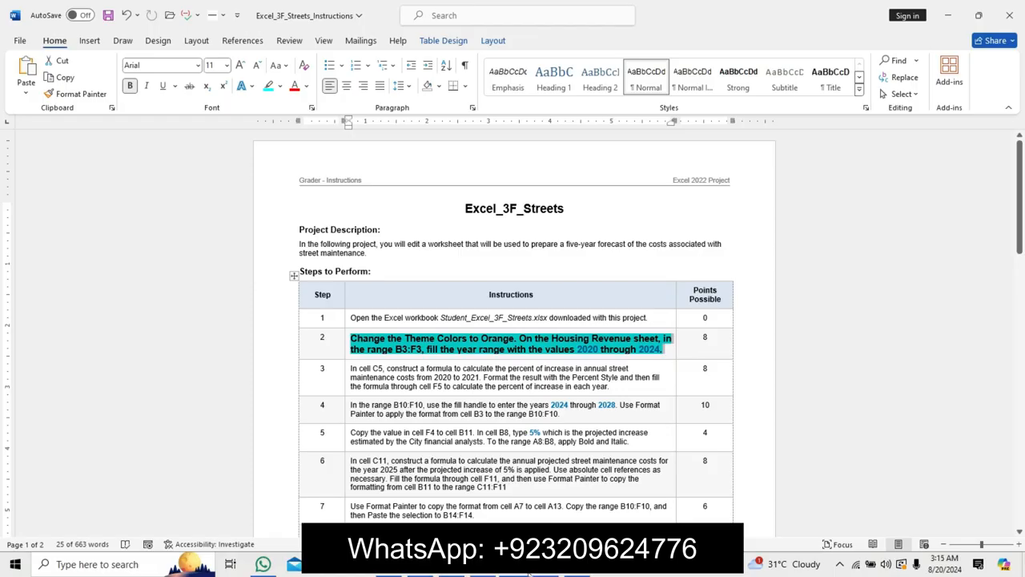
pyautogui.click(544, 573)
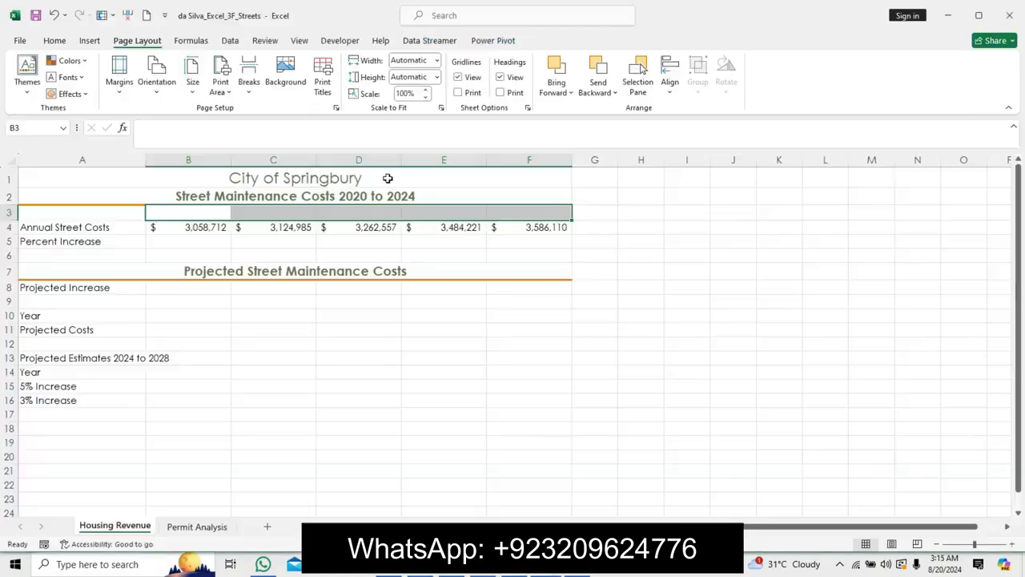
pyautogui.click(212, 212)
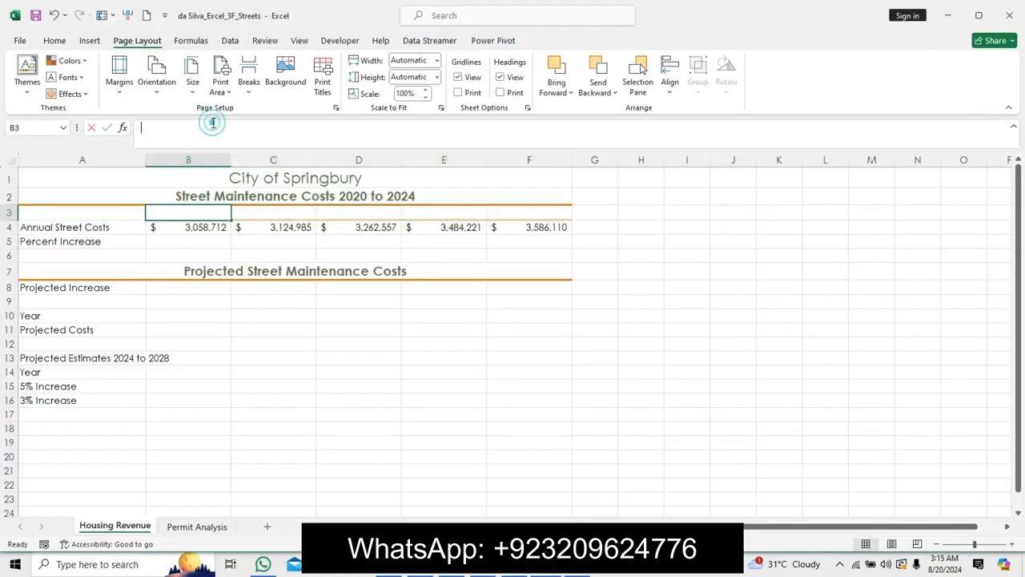
pyautogui.click(214, 122)
pyautogui.write('20')
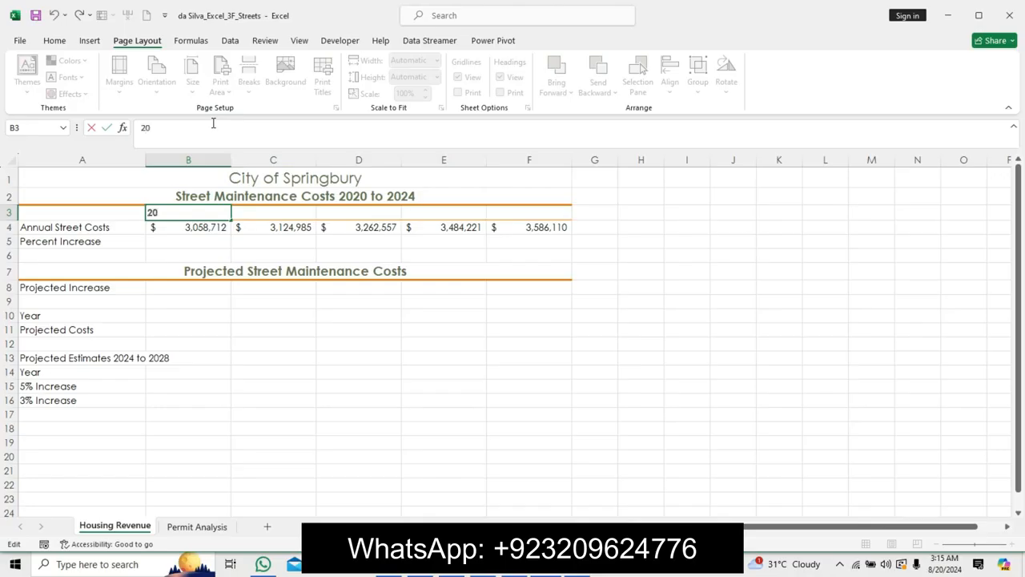
pyautogui.write('20')
pyautogui.press('Tab')
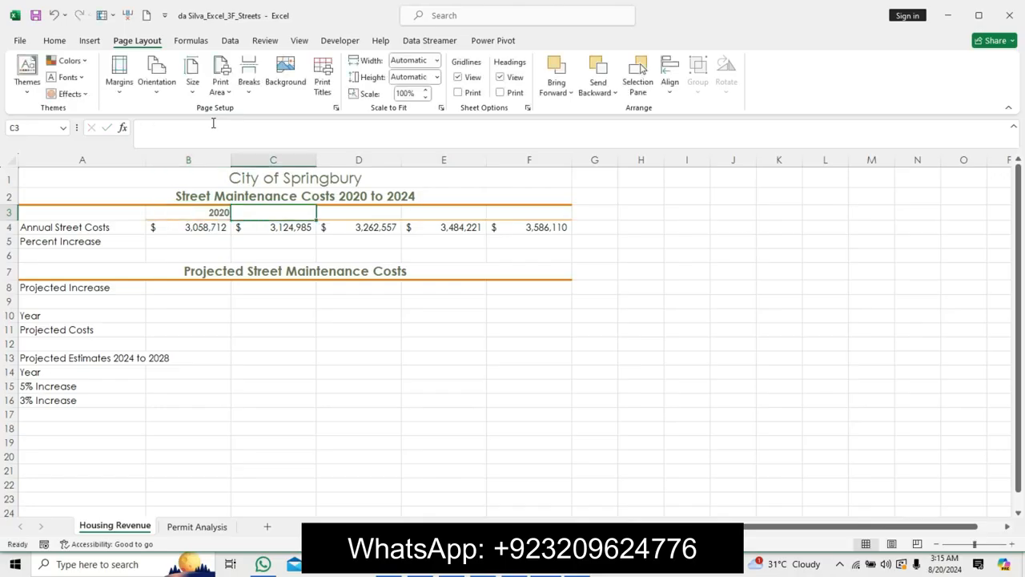
pyautogui.write('2021')
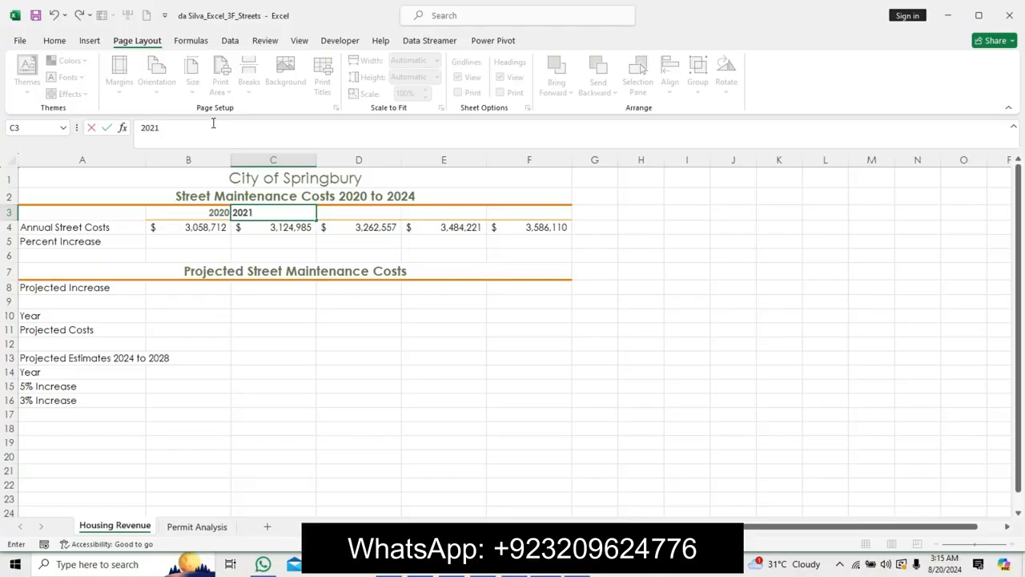
pyautogui.press('Tab')
pyautogui.moveTo(213, 214); pyautogui.dragTo(538, 221)
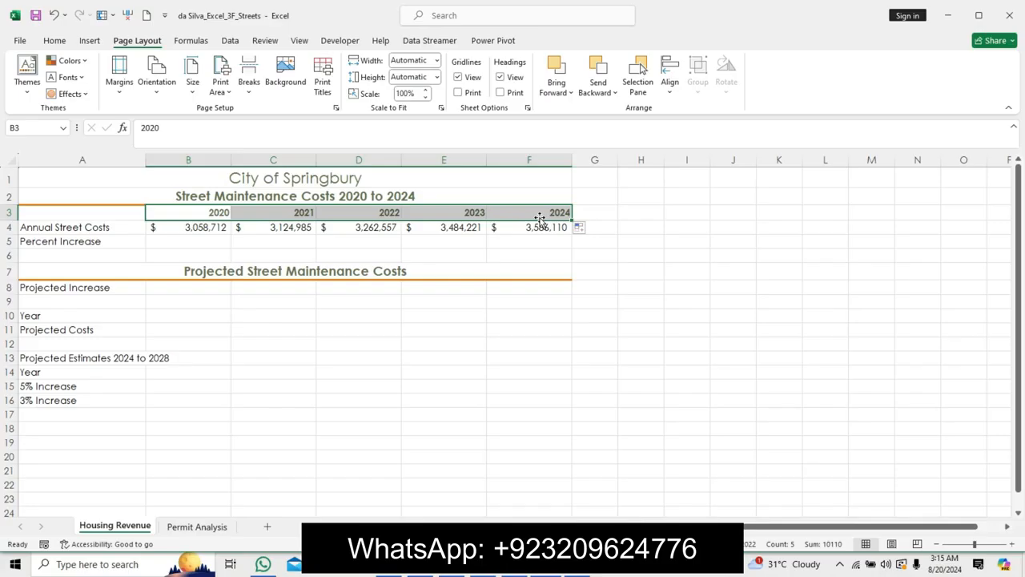
pyautogui.click(441, 286)
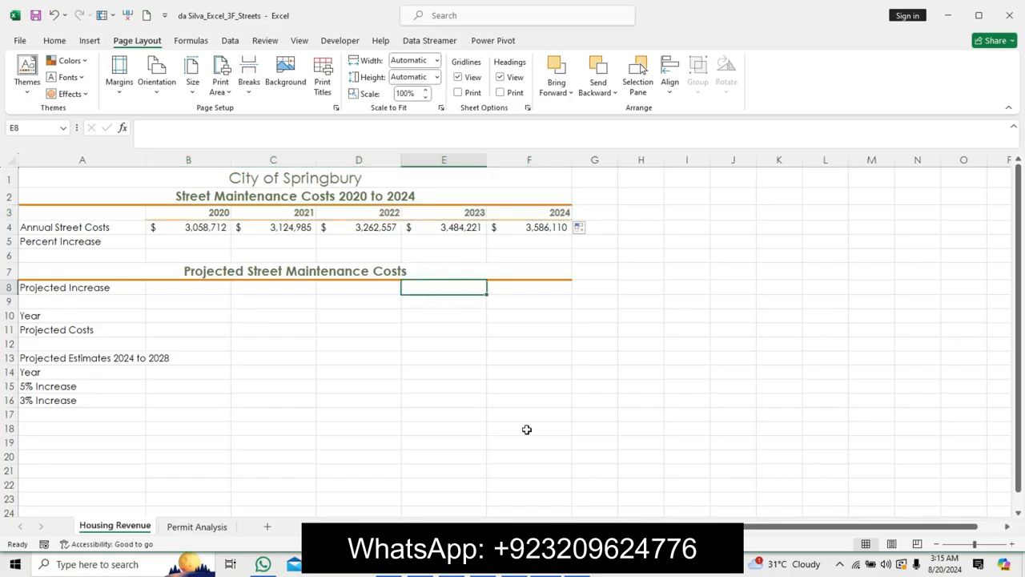
# Switch to the instructions document and undo the step 2 instruction text formatting.
pyautogui.click(537, 570)
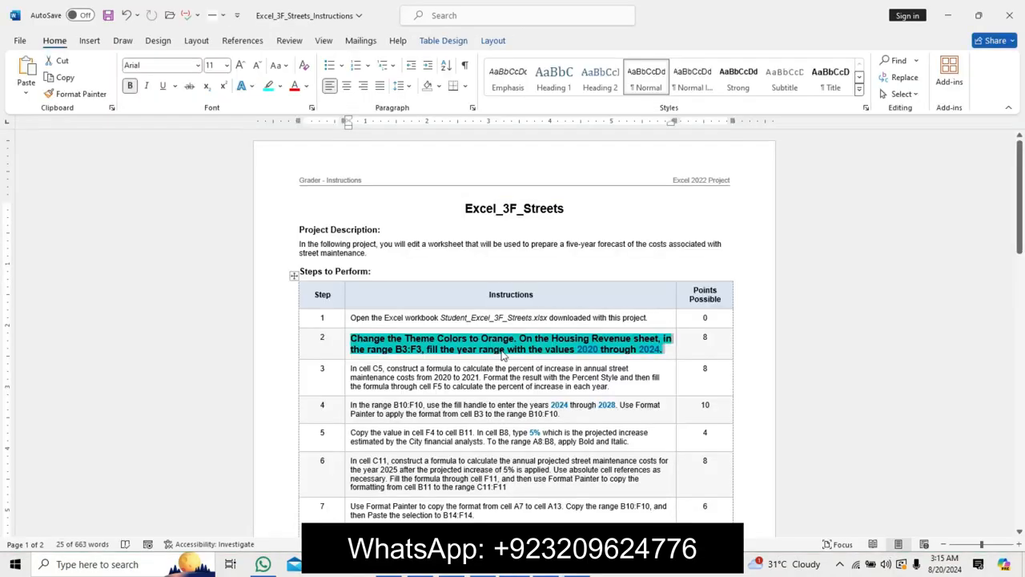
pyautogui.hotkey('ctrl', 'z')
pyautogui.hotkey('ctrl', 'z')
pyautogui.hotkey('ctrl', 'z')
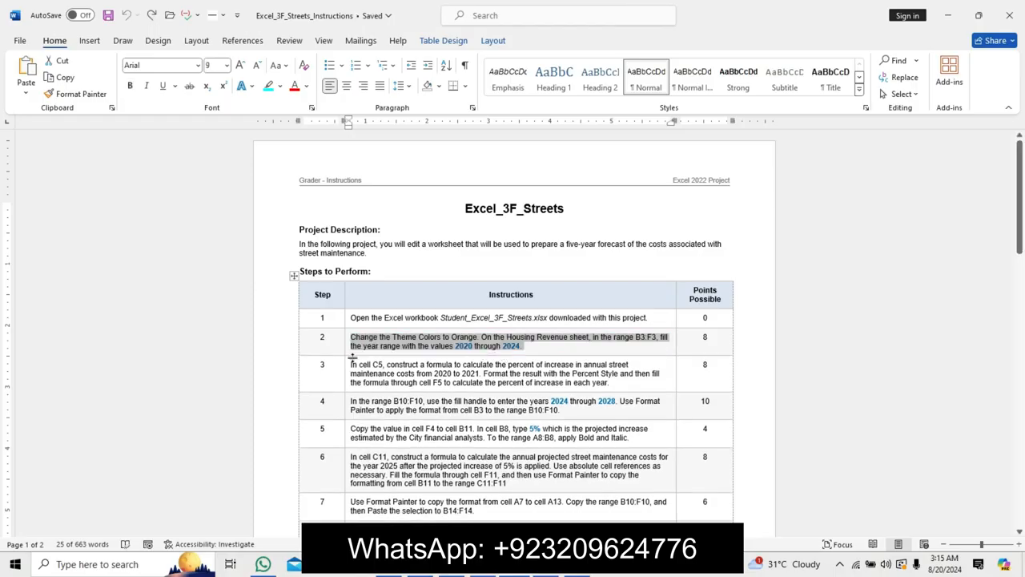
# Format the step 3 instruction text at 11 pt, bold, with turquoise highlight.
pyautogui.moveTo(351, 365); pyautogui.dragTo(618, 384)
pyautogui.click(709, 343)
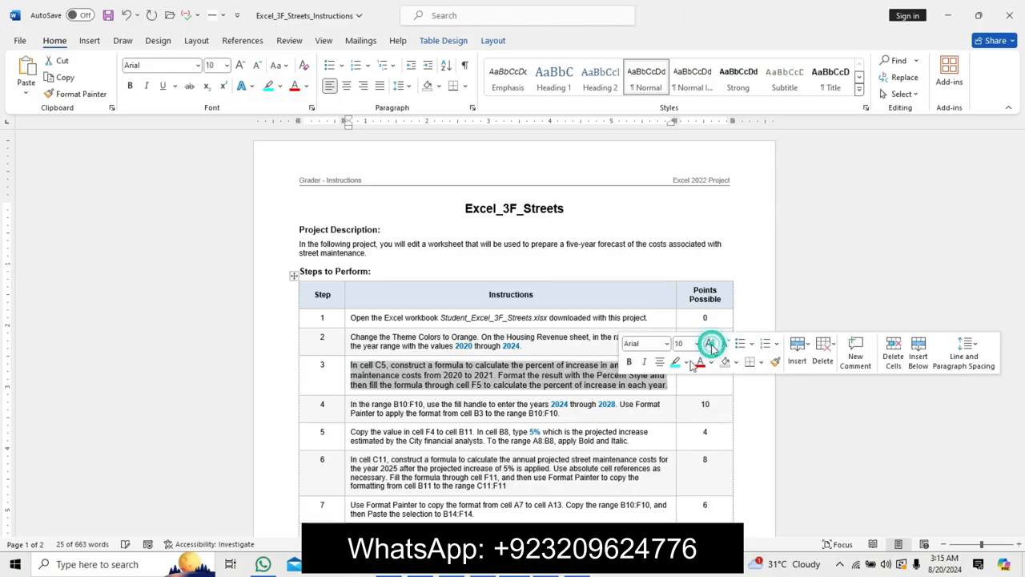
pyautogui.click(710, 343)
pyautogui.click(631, 366)
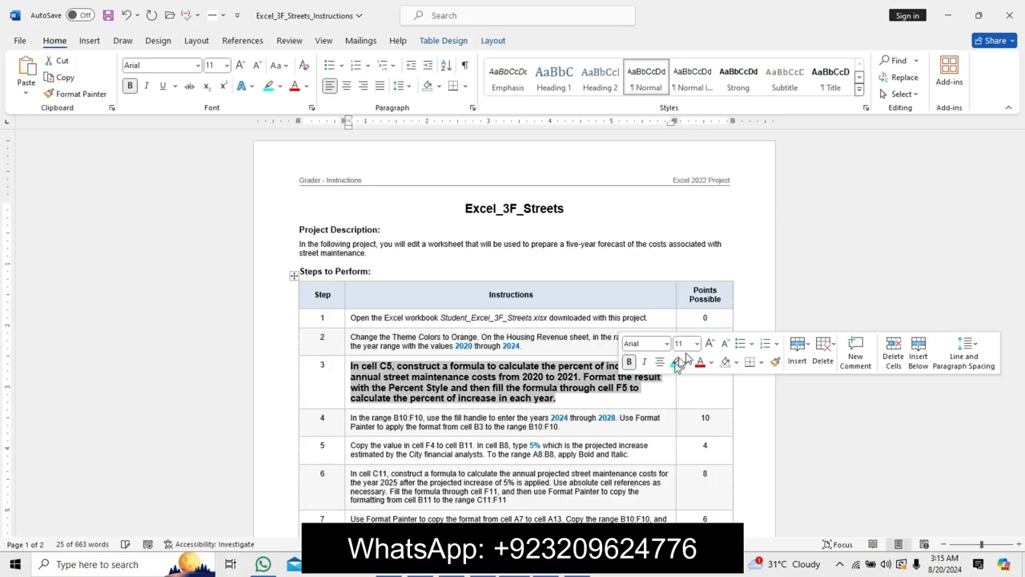
pyautogui.click(675, 362)
pyautogui.click(426, 416)
pyautogui.moveTo(354, 369); pyautogui.dragTo(556, 399)
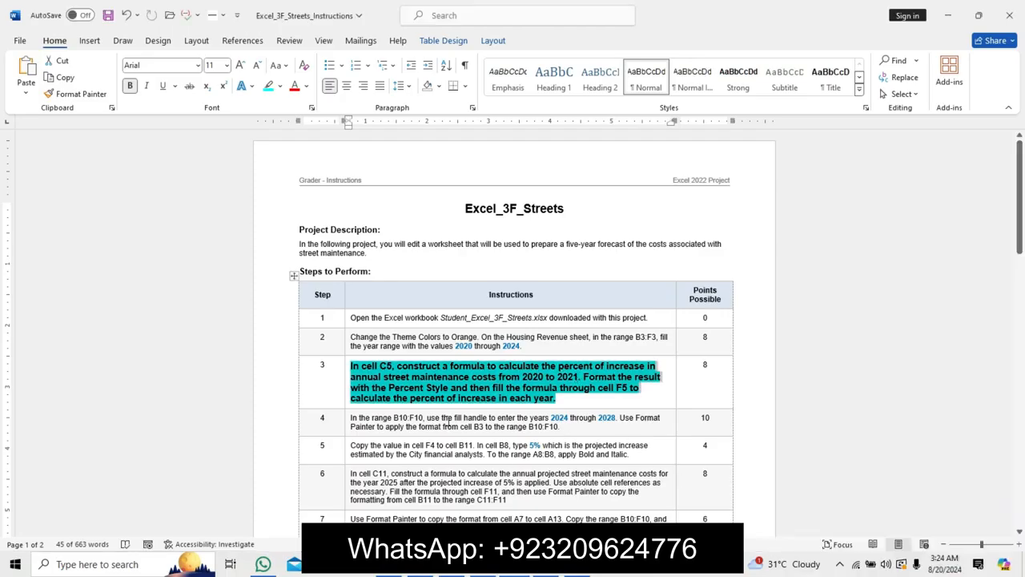
# Return to the workbook and enter the formula =(C4-B4)/C4 in cell C5.
pyautogui.click(545, 570)
pyautogui.click(201, 239)
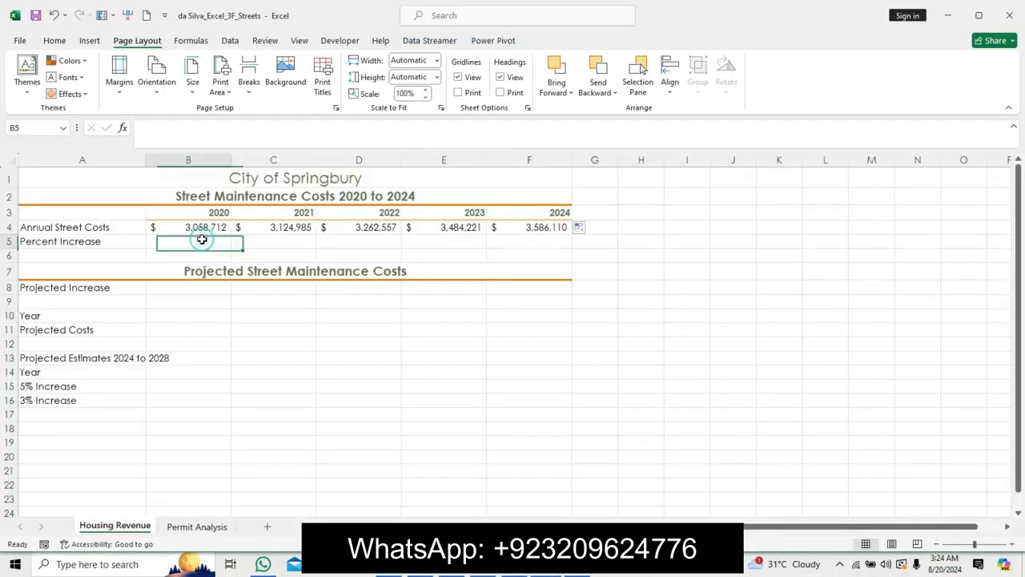
pyautogui.click(517, 570)
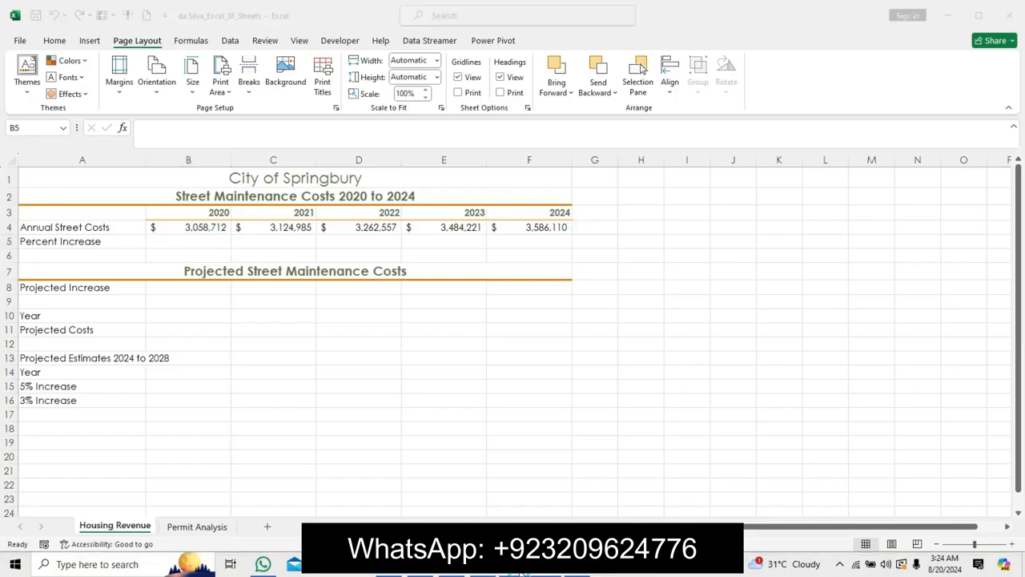
pyautogui.click(545, 570)
pyautogui.click(261, 242)
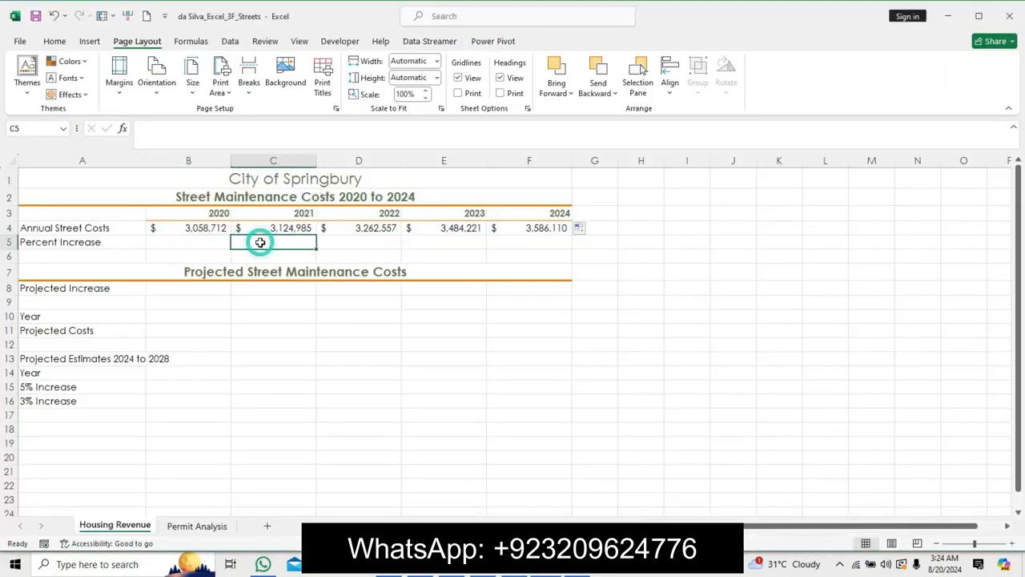
pyautogui.write('=(')
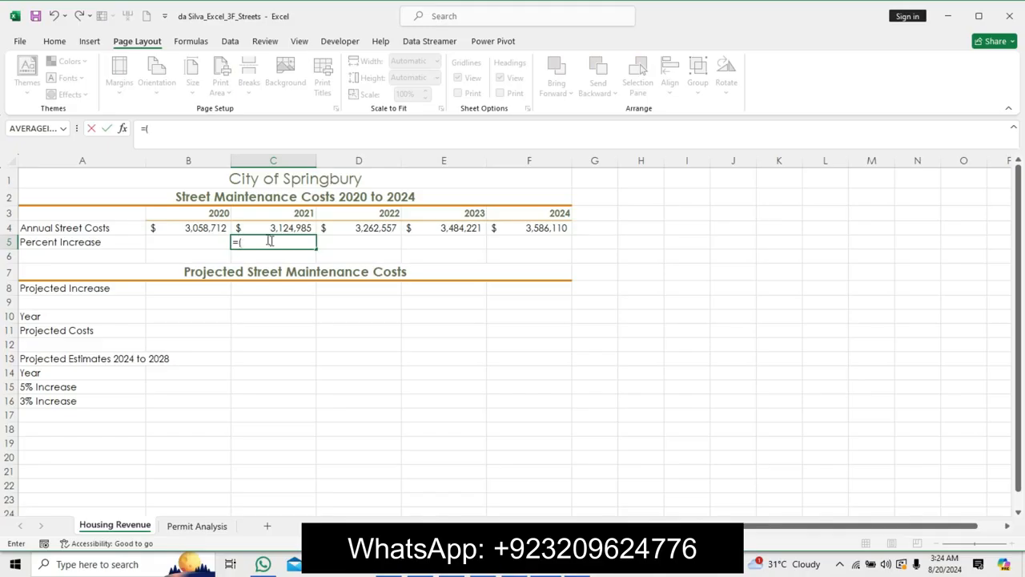
pyautogui.click(280, 228)
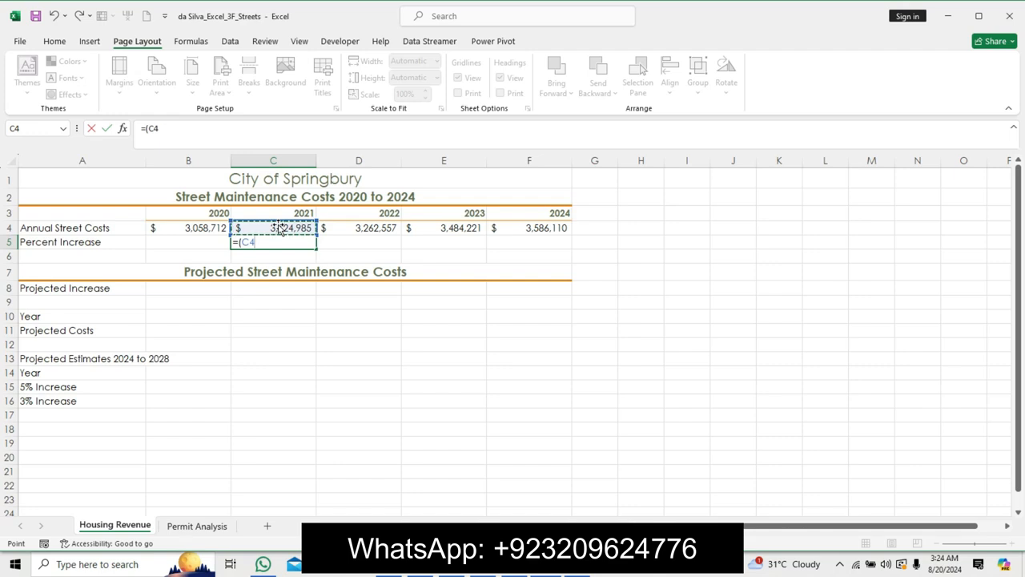
pyautogui.write('-')
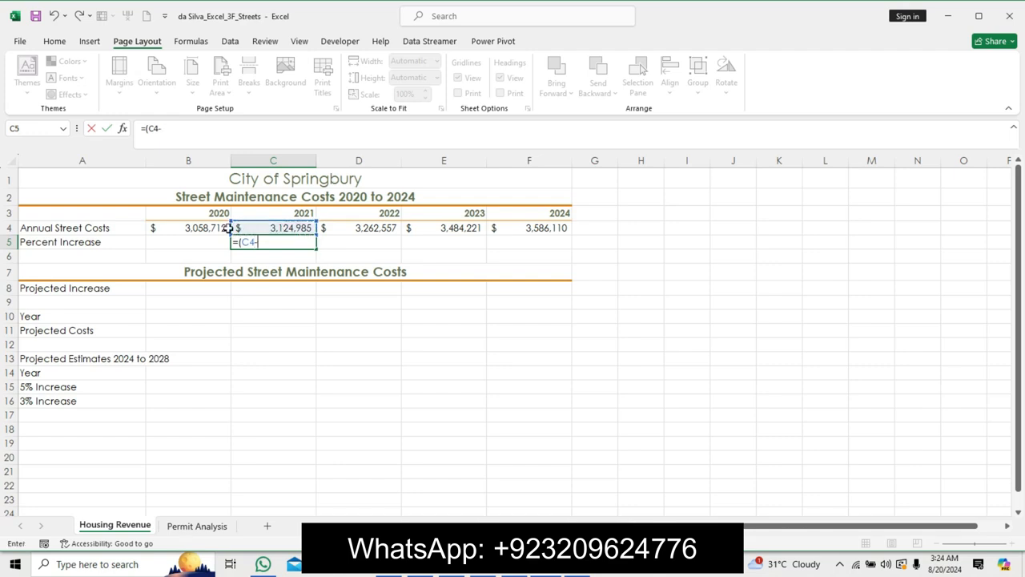
pyautogui.click(199, 228)
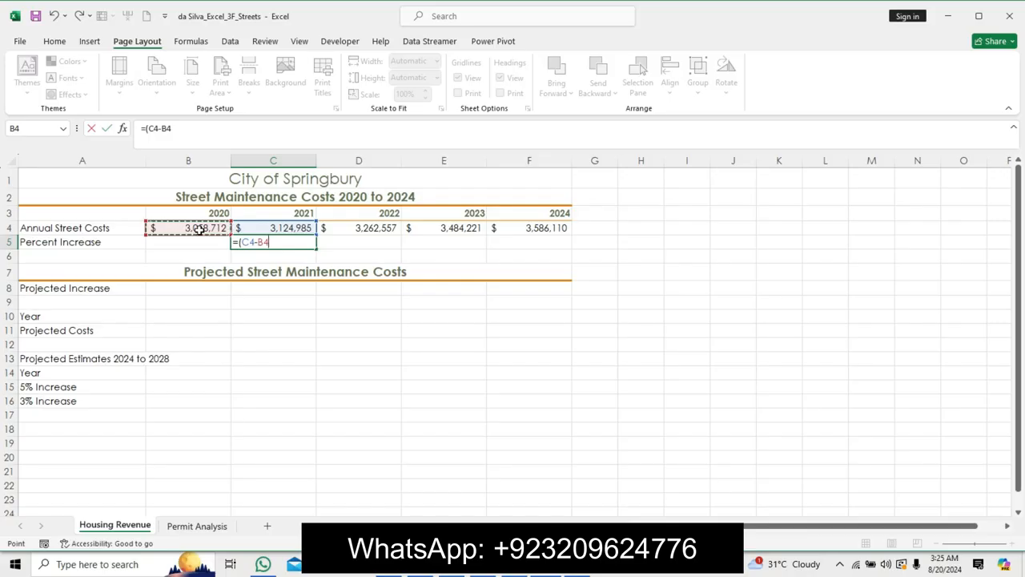
pyautogui.write('0')
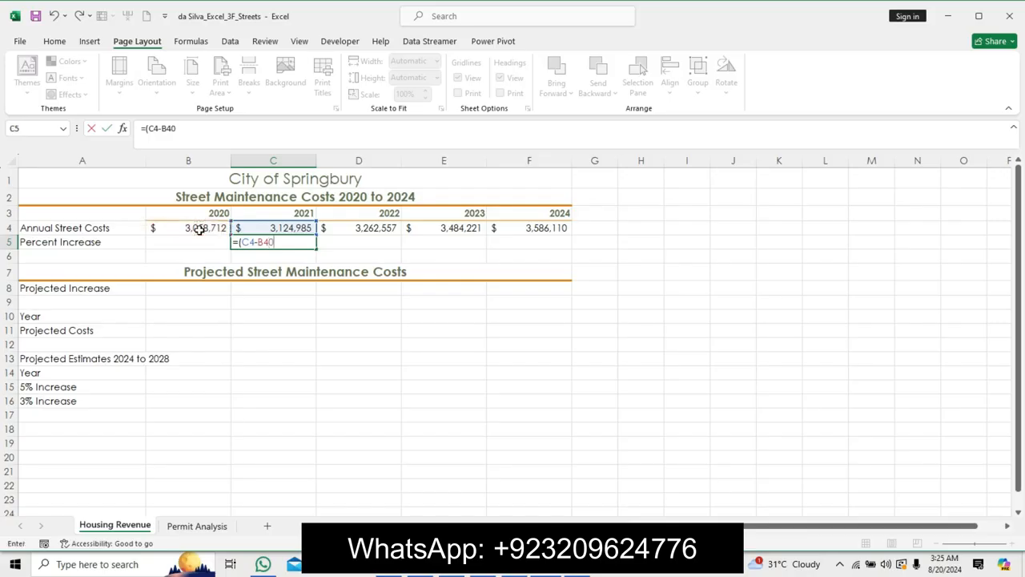
pyautogui.press('BackSpace')
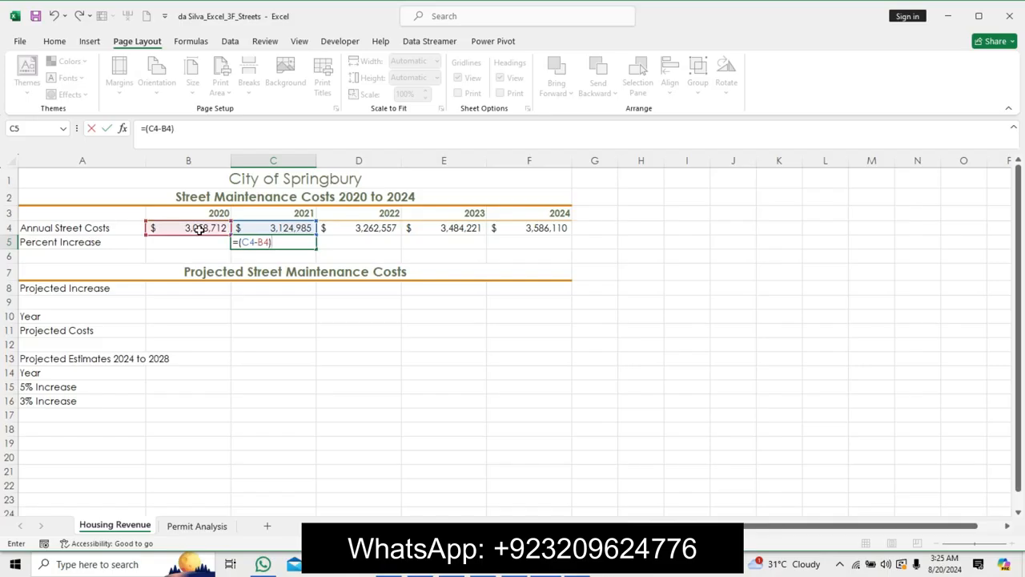
pyautogui.write(')/')
pyautogui.click(273, 227)
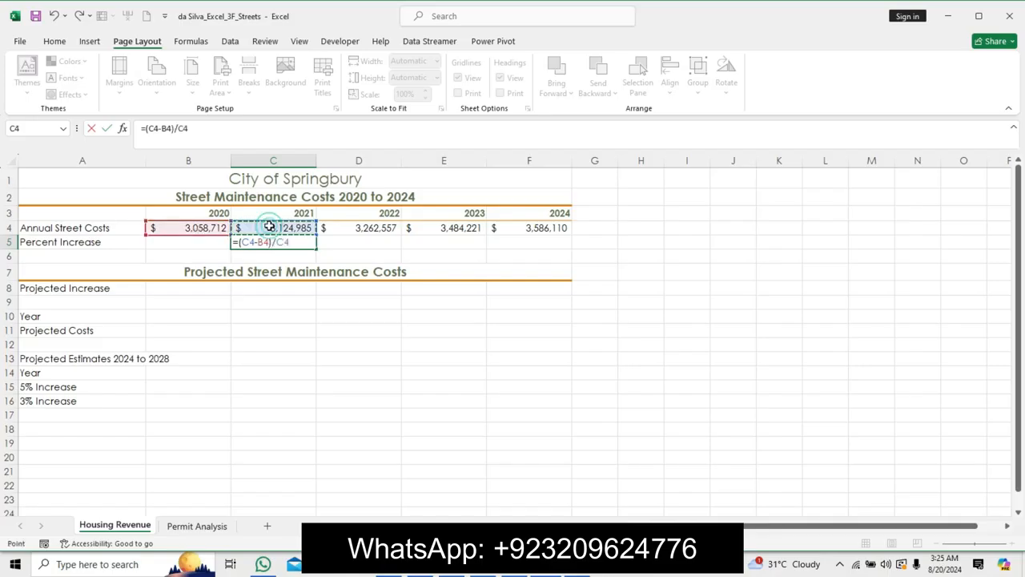
pyautogui.press('Return')
# Edit the C5 formula so it divides by B4, giving =(C4-B4)/B4.
pyautogui.click(295, 242)
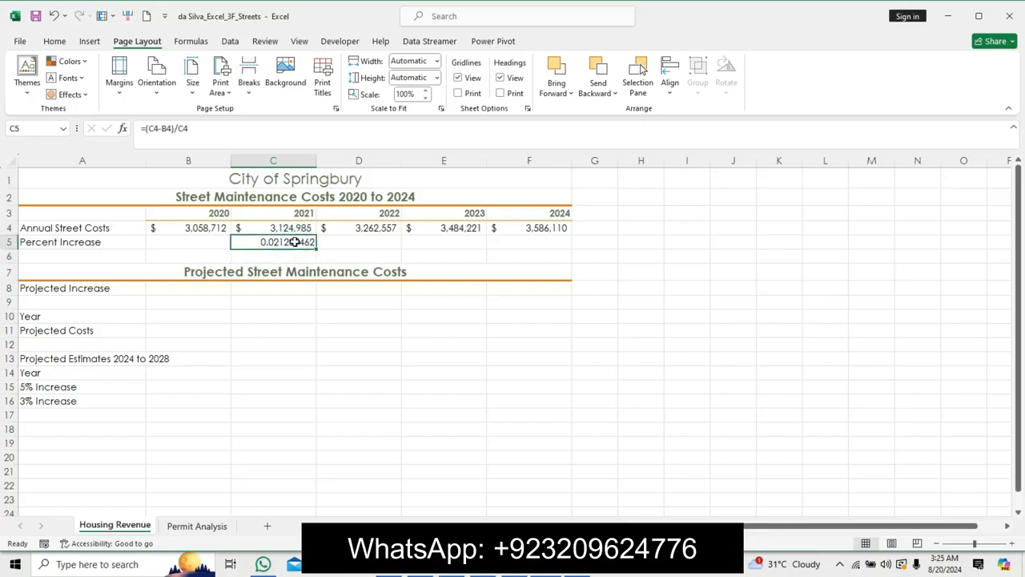
pyautogui.doubleClick(182, 128)
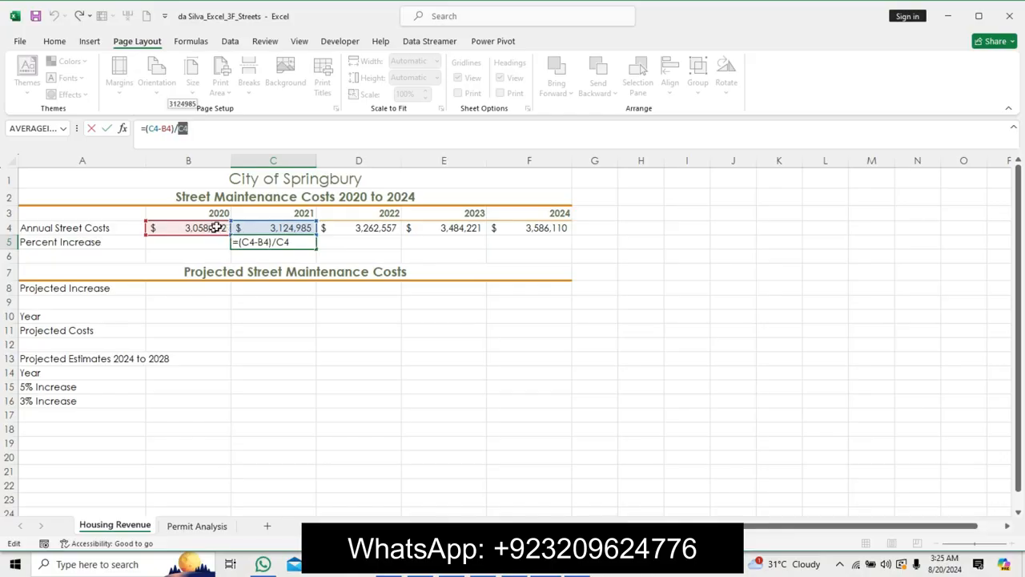
pyautogui.click(216, 227)
pyautogui.press('Return')
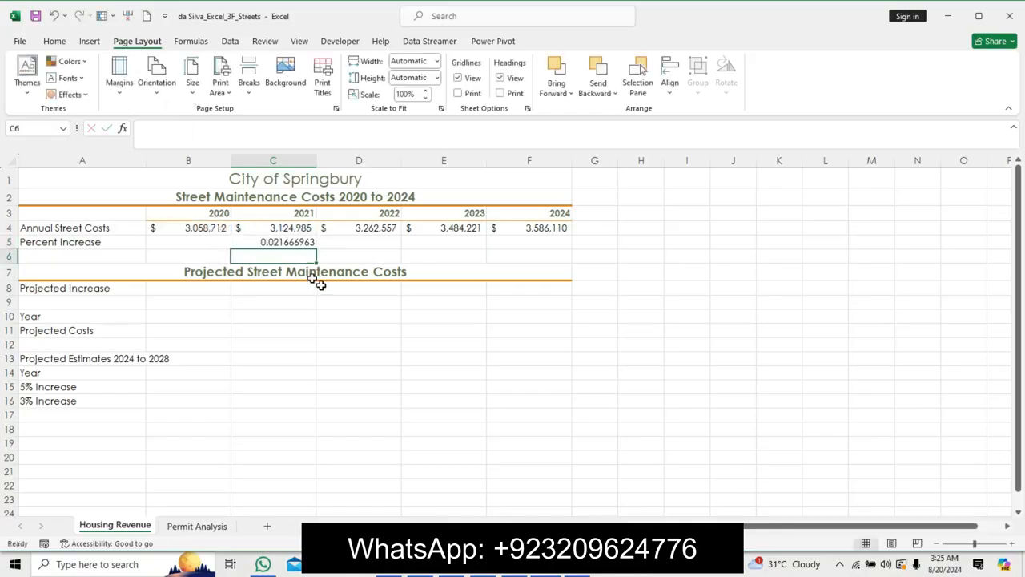
# Fill the C5 percent increase formula across through cell F5.
pyautogui.click(286, 241)
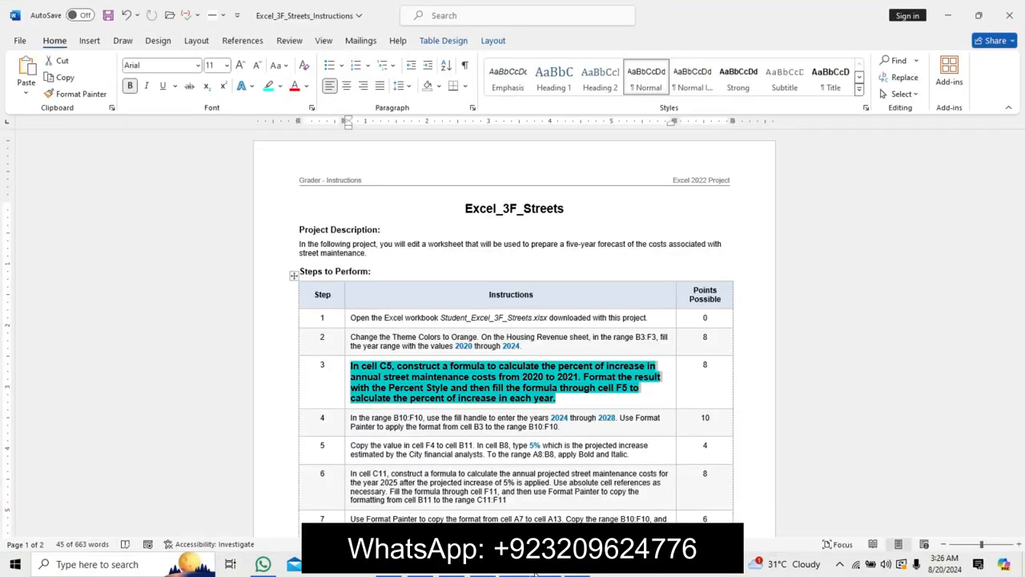
pyautogui.click(536, 574)
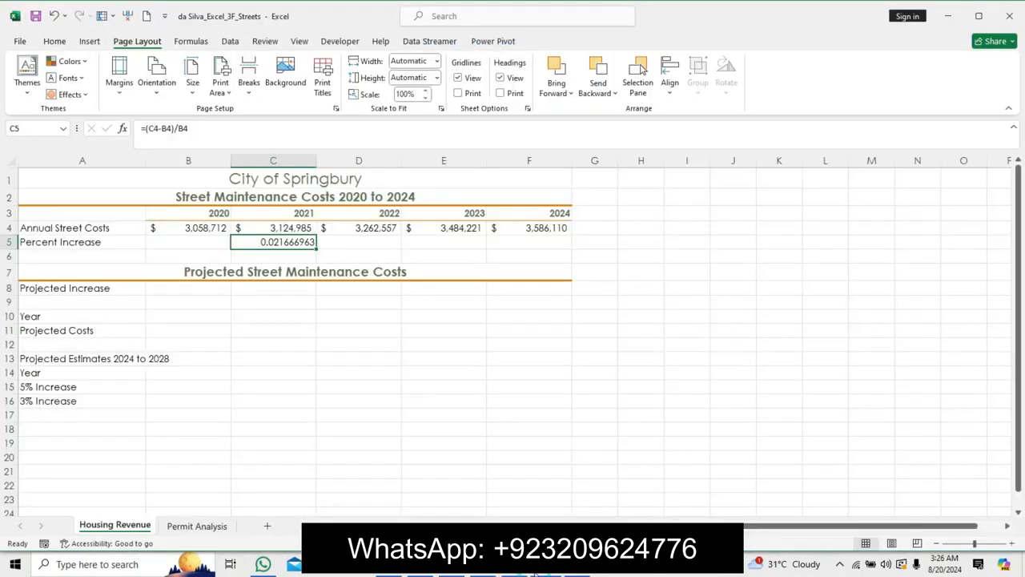
pyautogui.moveTo(316, 251); pyautogui.dragTo(550, 243)
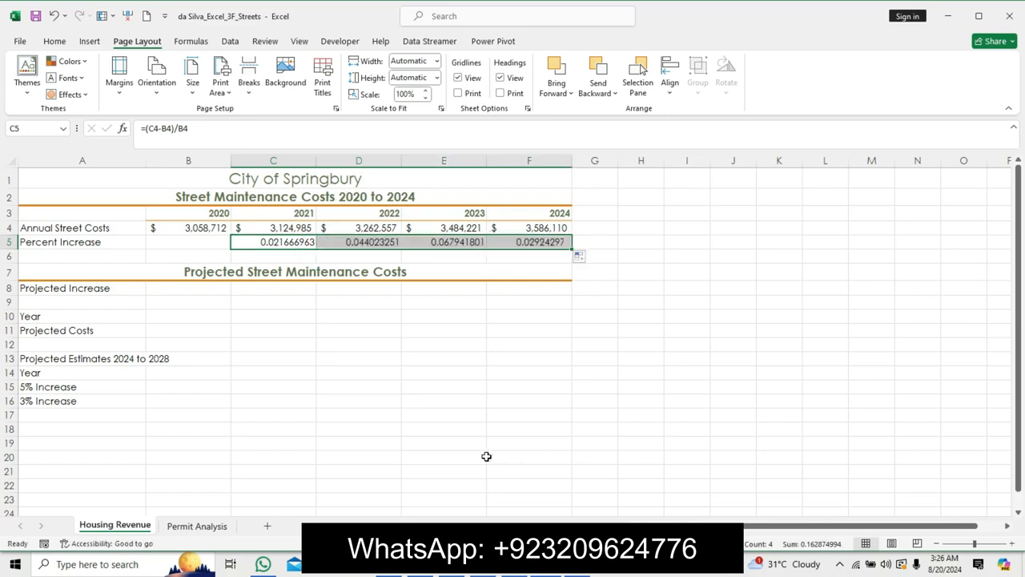
# Apply Percent Style to the percent increase results in C5:F5.
pyautogui.click(508, 564)
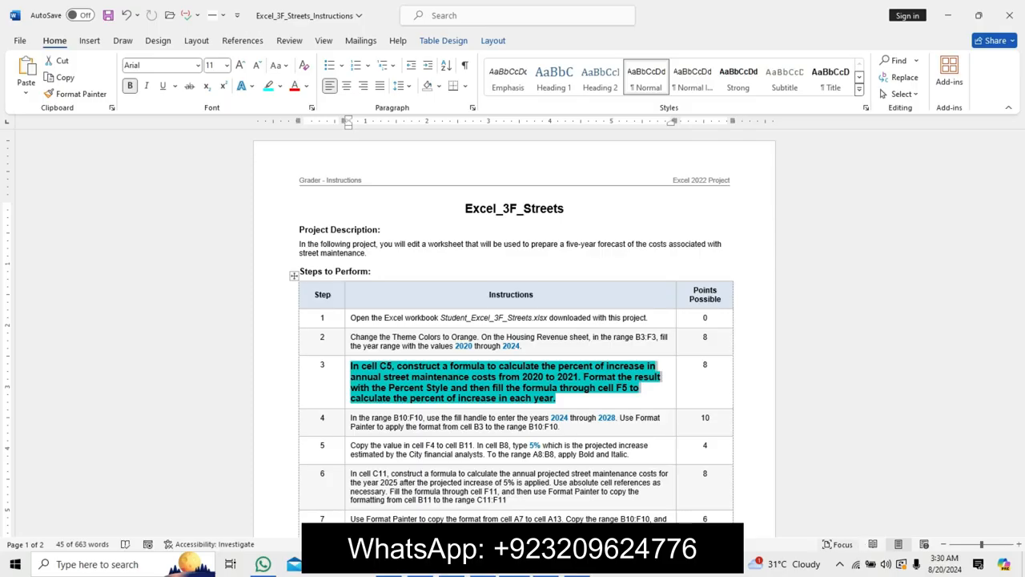
pyautogui.click(545, 571)
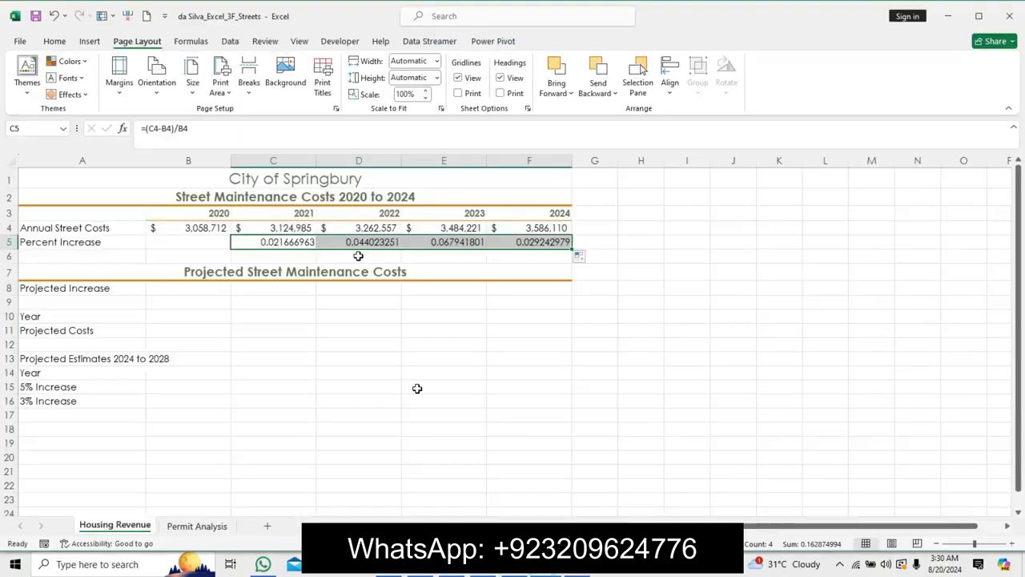
pyautogui.click(50, 40)
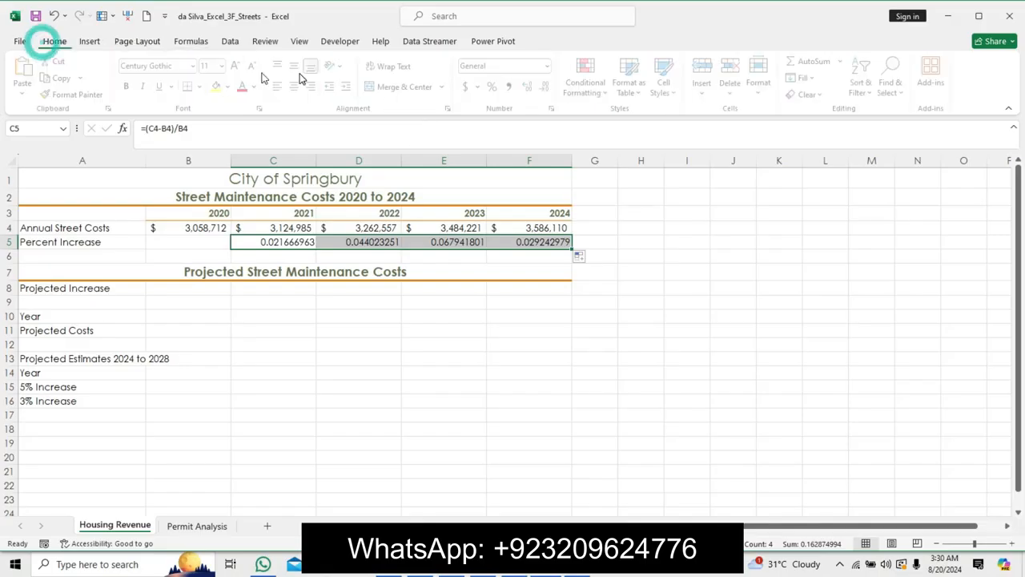
pyautogui.click(496, 87)
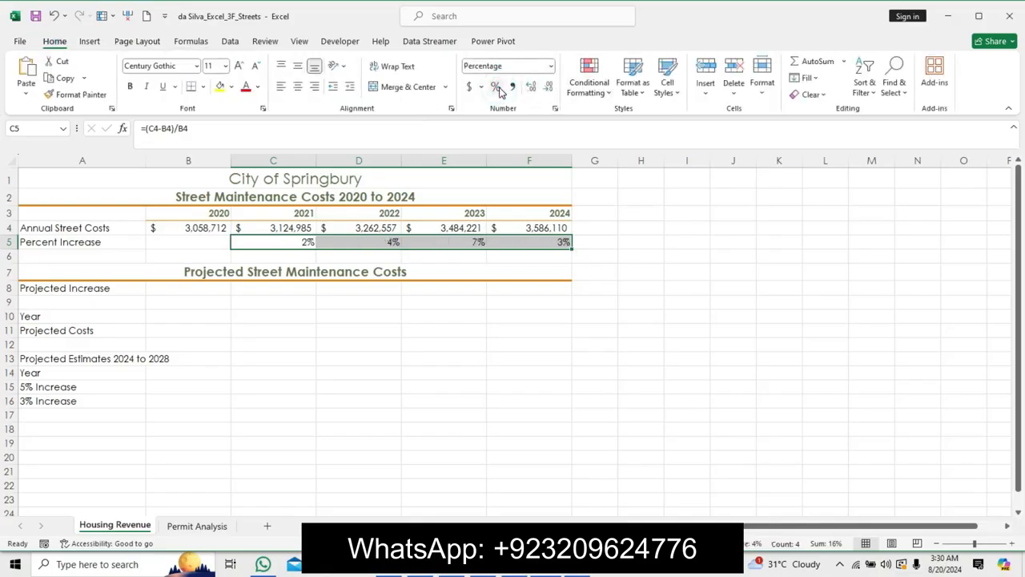
# Switch to the instructions document and undo the step 3 instruction text formatting.
pyautogui.click(523, 570)
pyautogui.moveTo(544, 572)
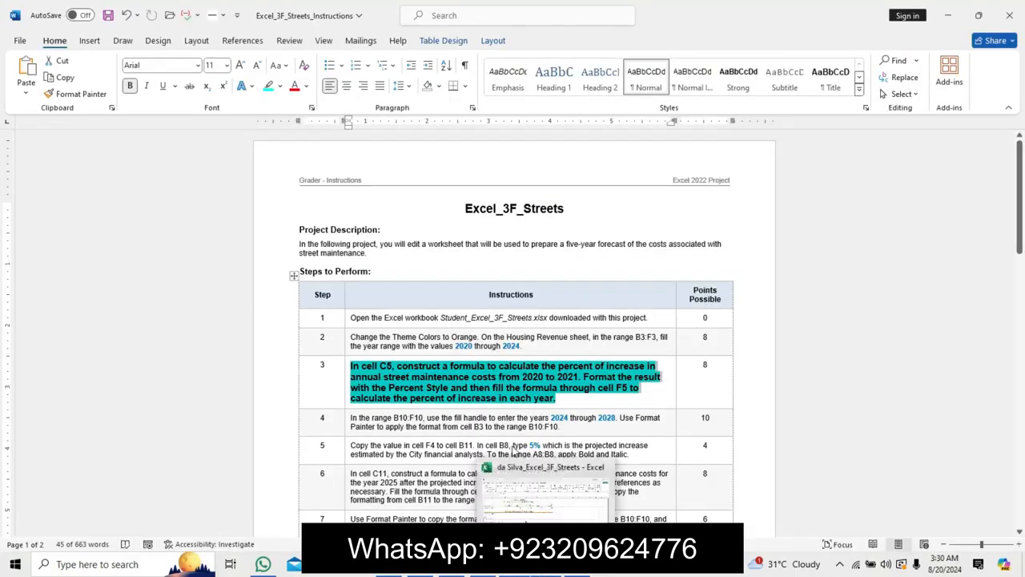
pyautogui.hotkey('ctrl', 'z')
pyautogui.hotkey('ctrl', 'z')
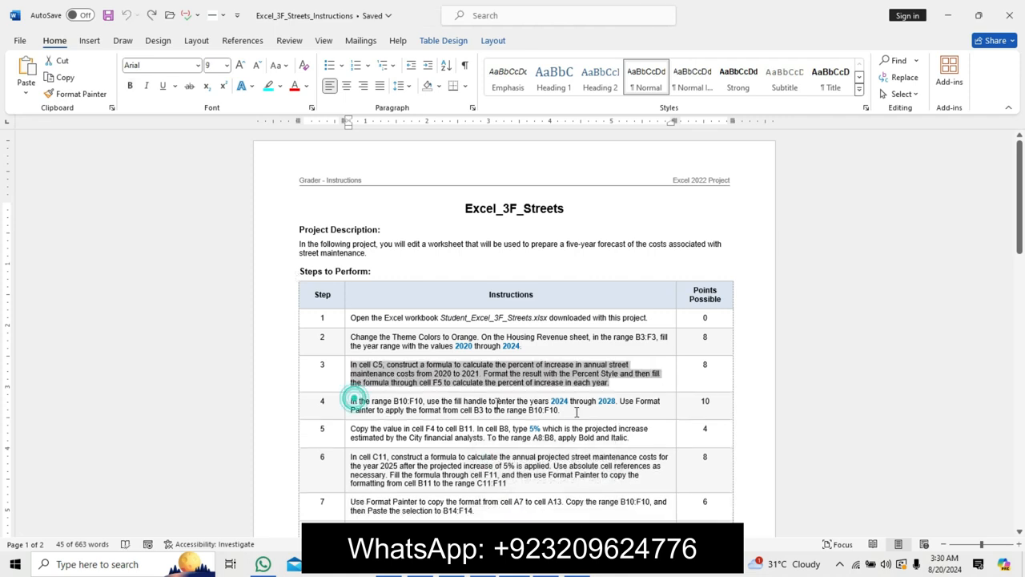
# Emphasize the step 4 instruction text with a larger font, bold and highlighting.
pyautogui.tripleClick(355, 398)
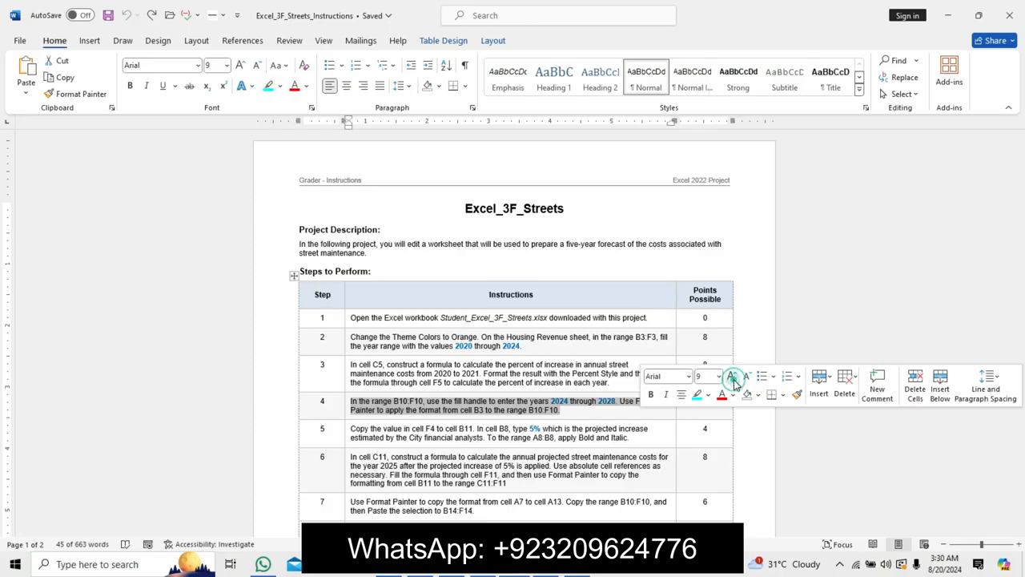
pyautogui.click(731, 376)
pyautogui.click(732, 376)
pyautogui.click(652, 394)
pyautogui.click(697, 394)
pyautogui.click(355, 403)
pyautogui.tripleClick(355, 403)
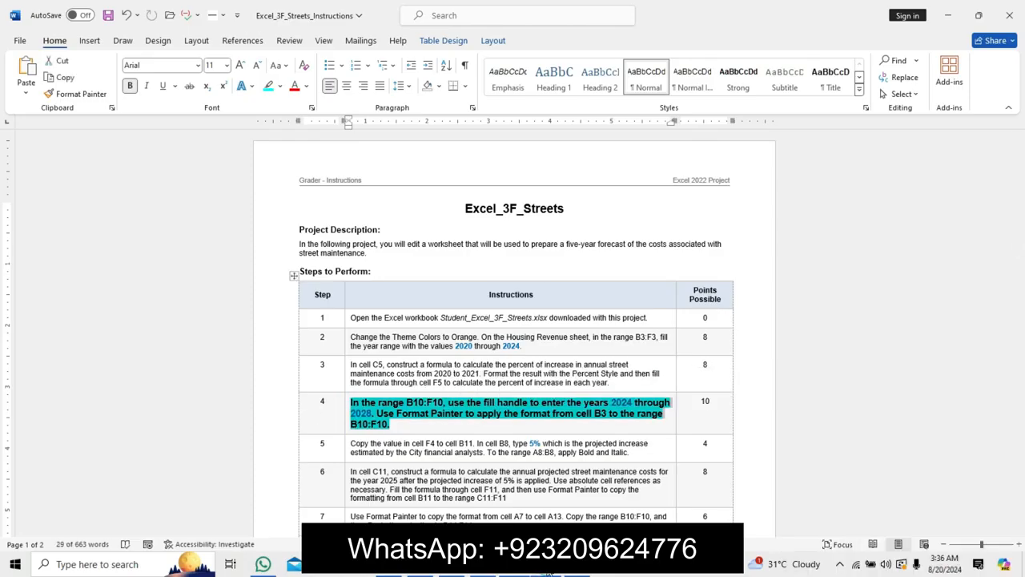
# Enter the year 2024 in cell B10 of the Housing Revenue sheet.
pyautogui.click(550, 574)
pyautogui.click(153, 316)
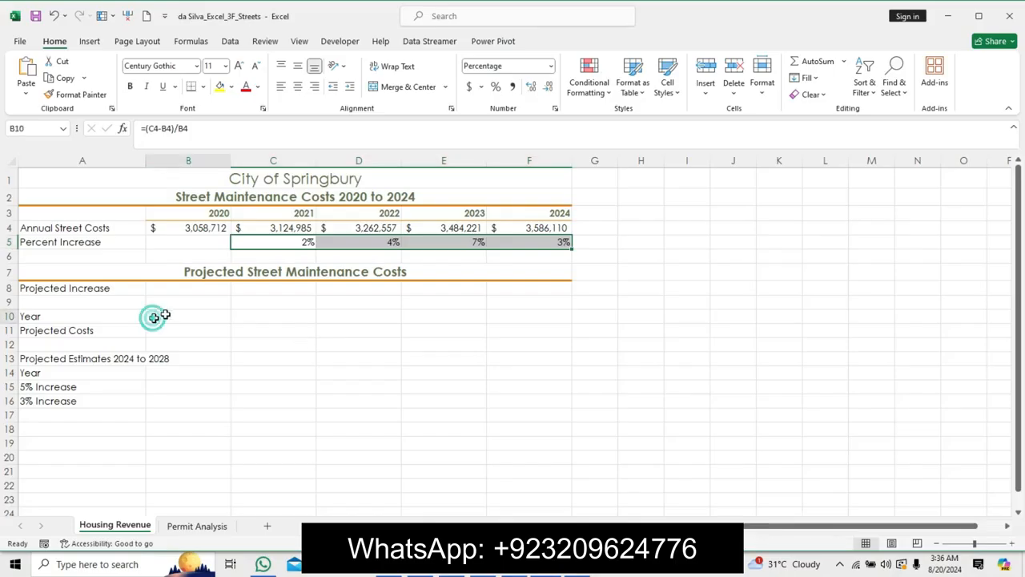
pyautogui.click(522, 574)
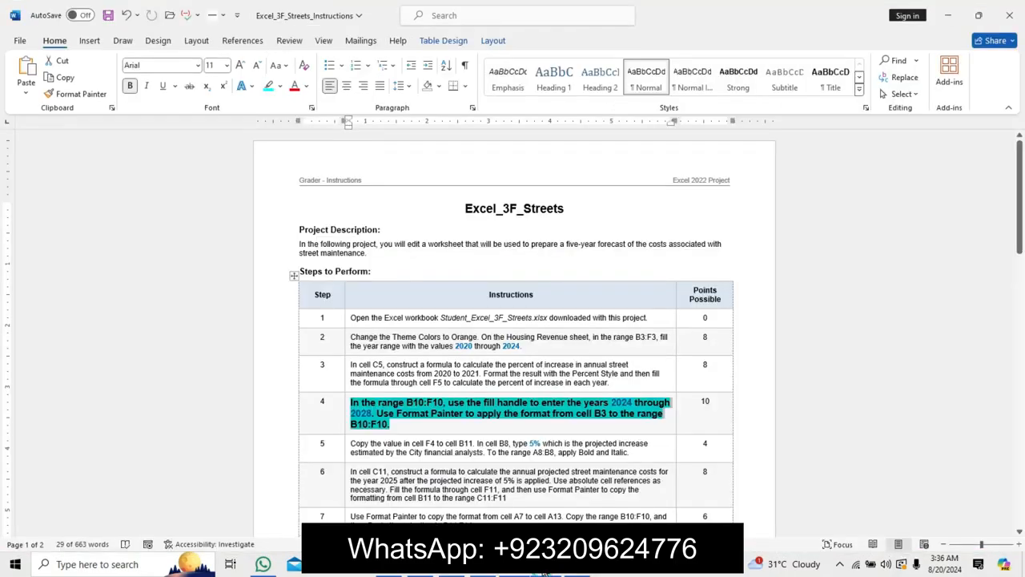
pyautogui.click(549, 573)
pyautogui.write('2024')
pyautogui.press('Return')
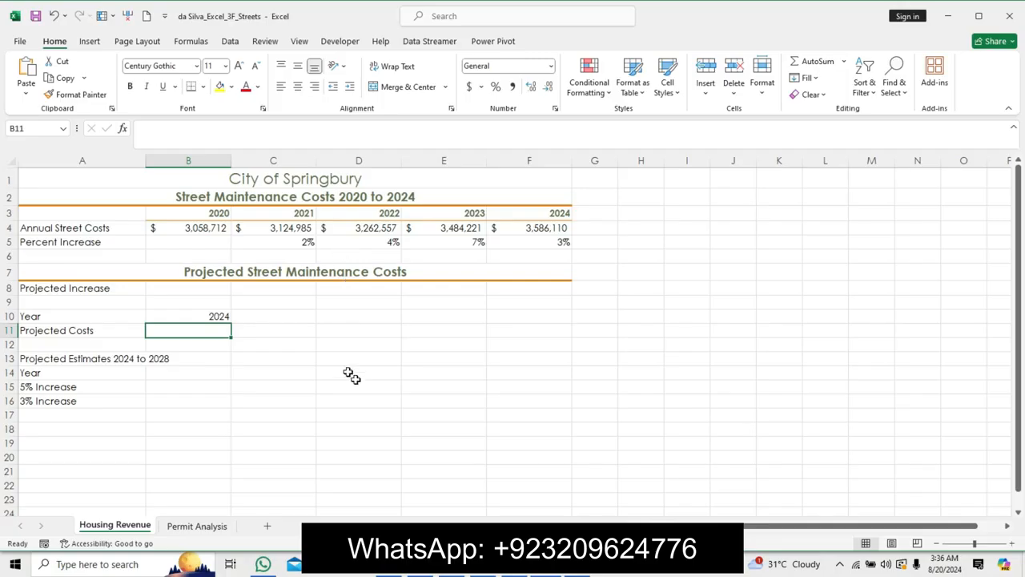
# Enter the year 2025 in cell C10.
pyautogui.click(214, 315)
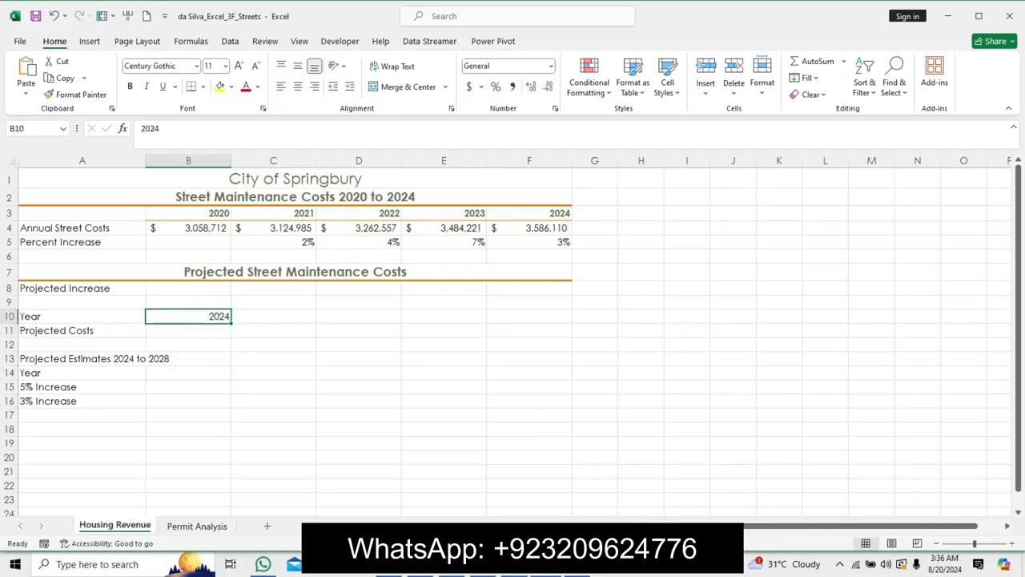
pyautogui.hotkey('alt', 'Tab')
pyautogui.hotkey('alt', 'Tab')
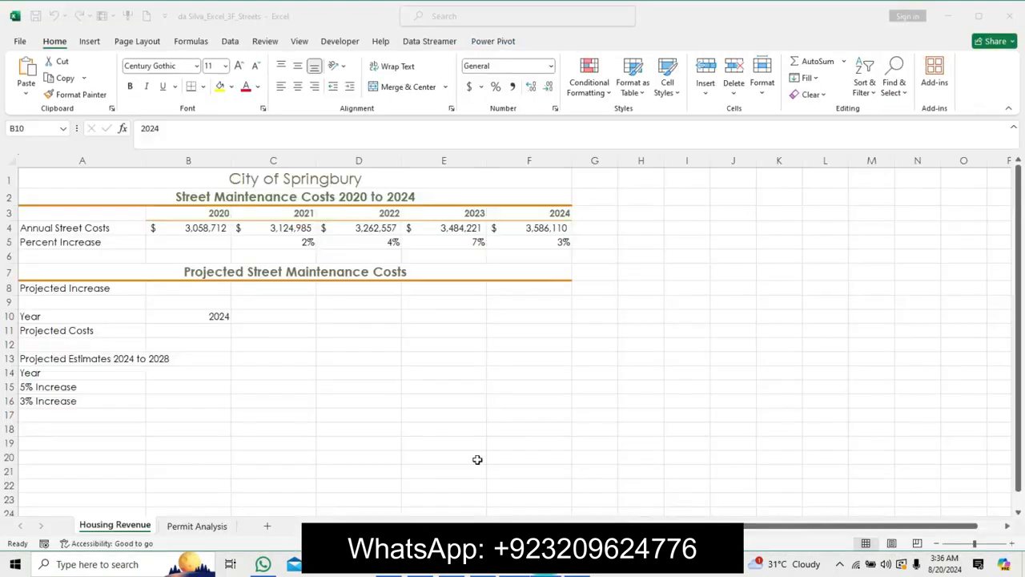
pyautogui.click(258, 316)
pyautogui.click(233, 125)
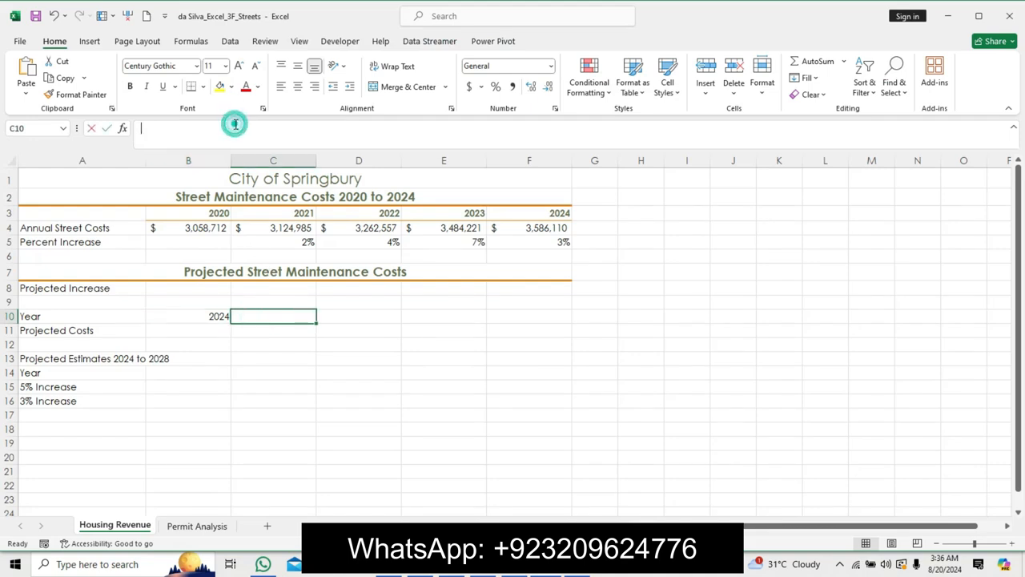
pyautogui.write('2025')
pyautogui.hotkey('ctrl', 'Return')
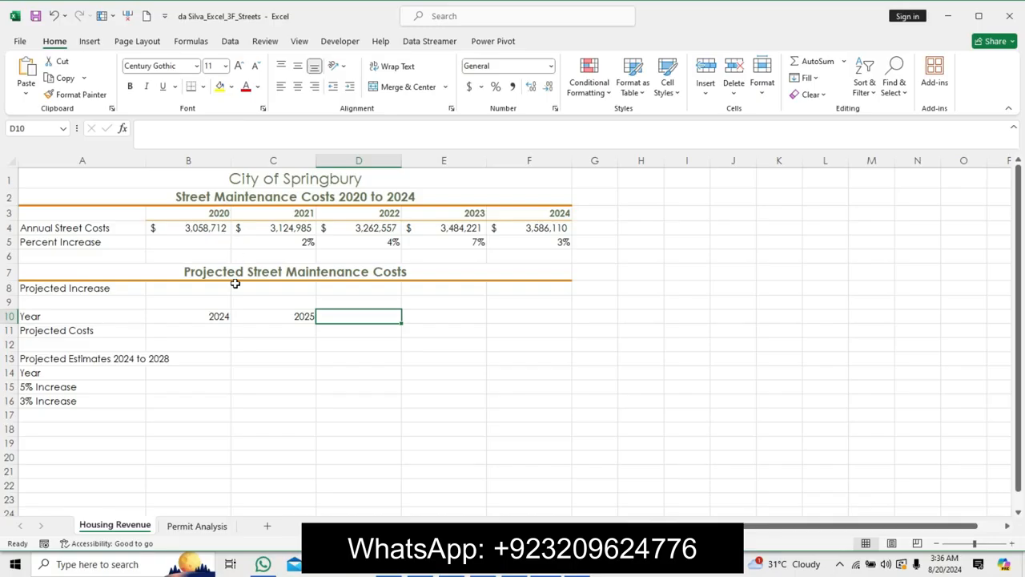
# Select B10:C10 and use the fill handle to extend the years through F10.
pyautogui.click(218, 317)
pyautogui.moveTo(218, 317); pyautogui.dragTo(580, 345)
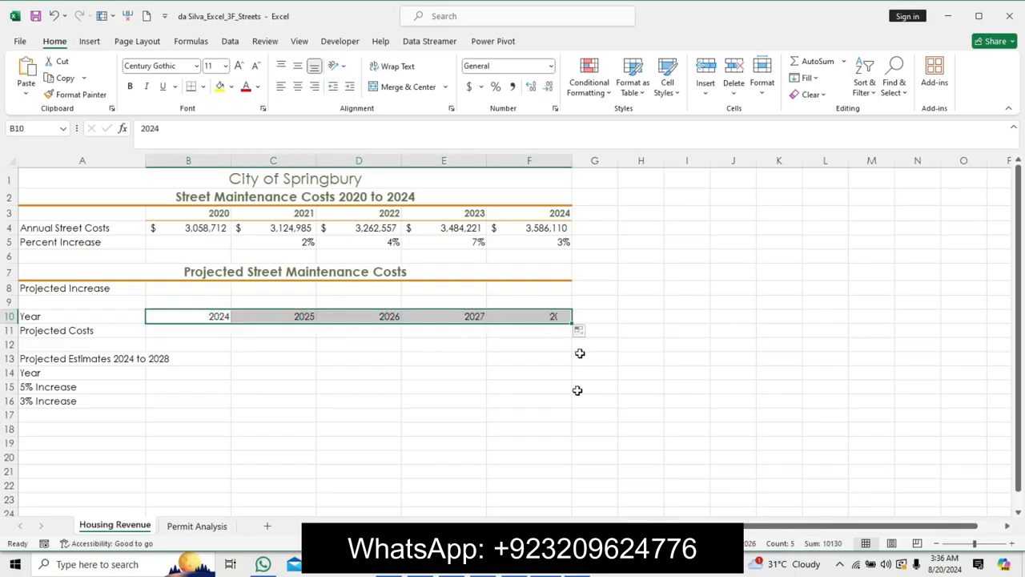
# Check the instructions, then use Format Painter to copy the format of cell B3 to B10:F10.
pyautogui.hotkey('alt', 'Tab')
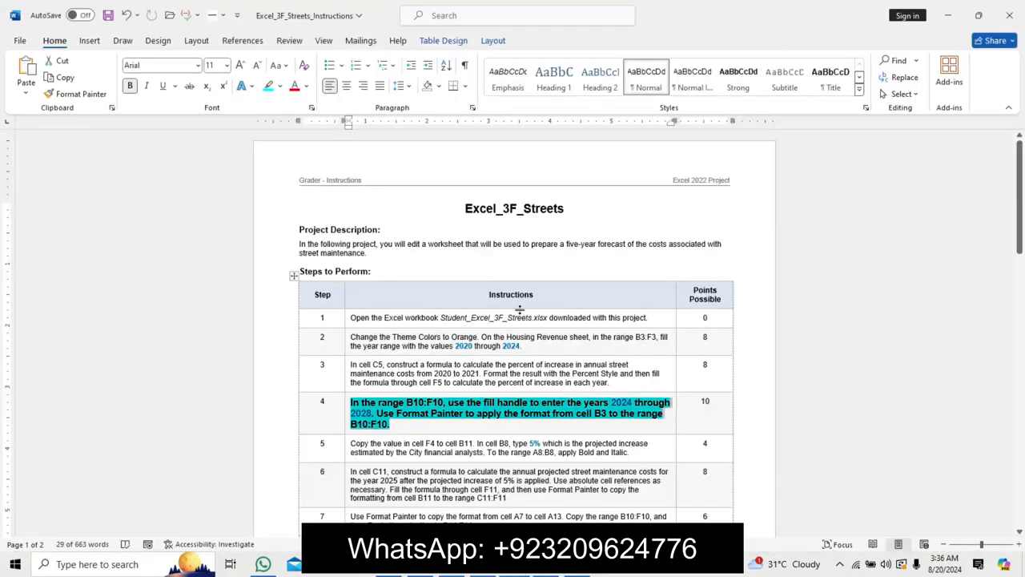
pyautogui.click(424, 400)
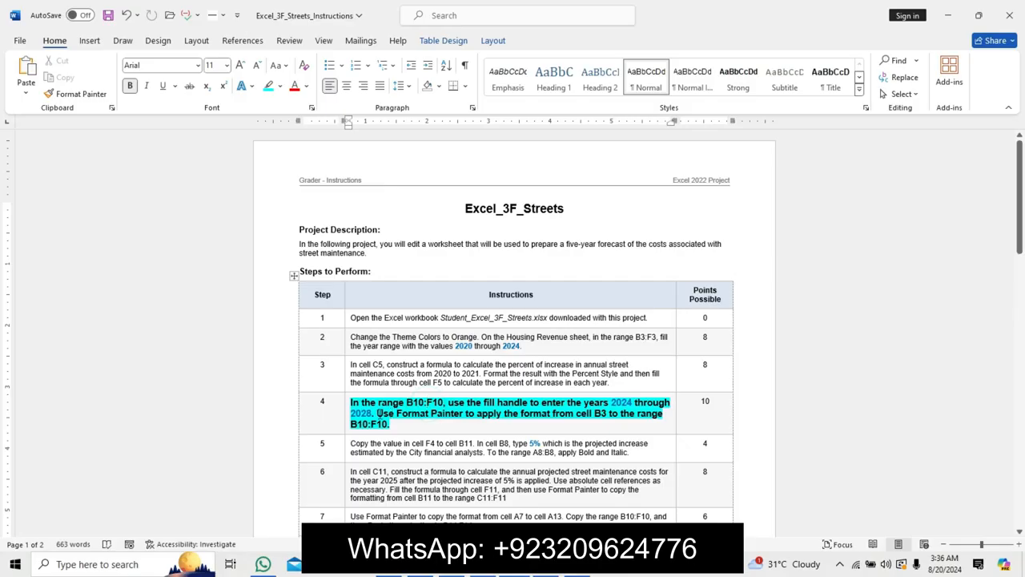
pyautogui.tripleClick(413, 425)
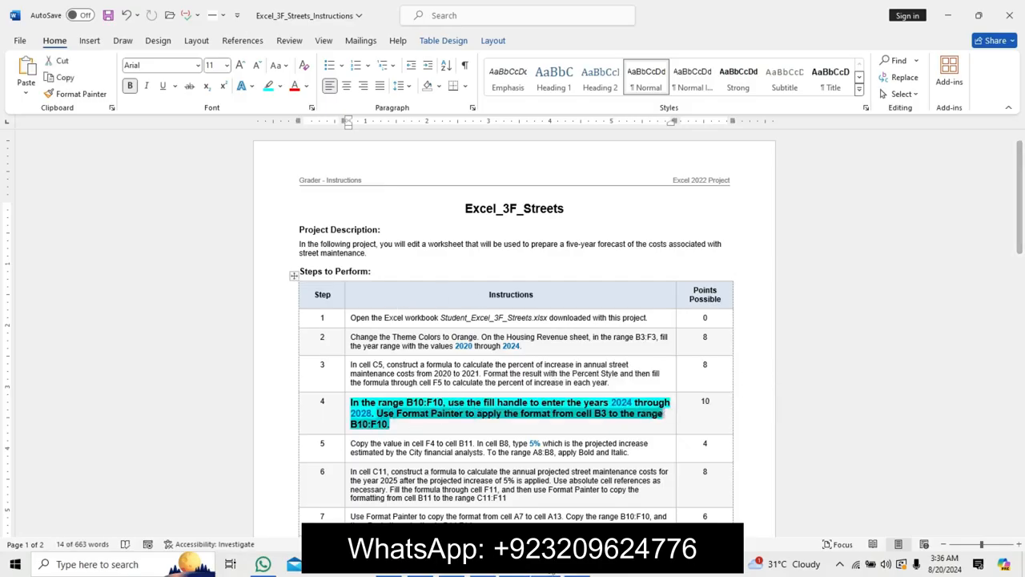
pyautogui.hotkey('alt', 'Tab')
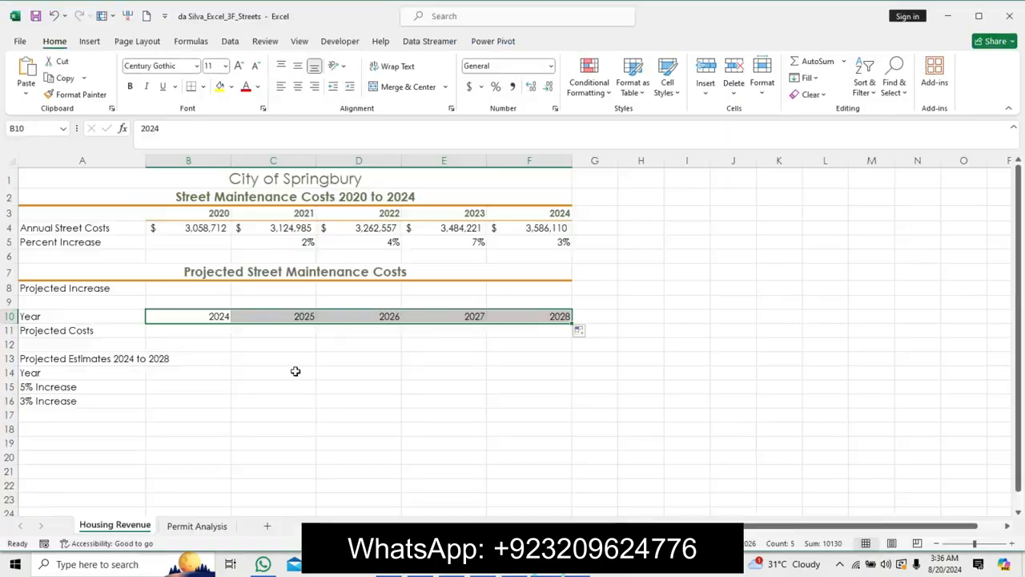
pyautogui.click(191, 210)
pyautogui.click(80, 94)
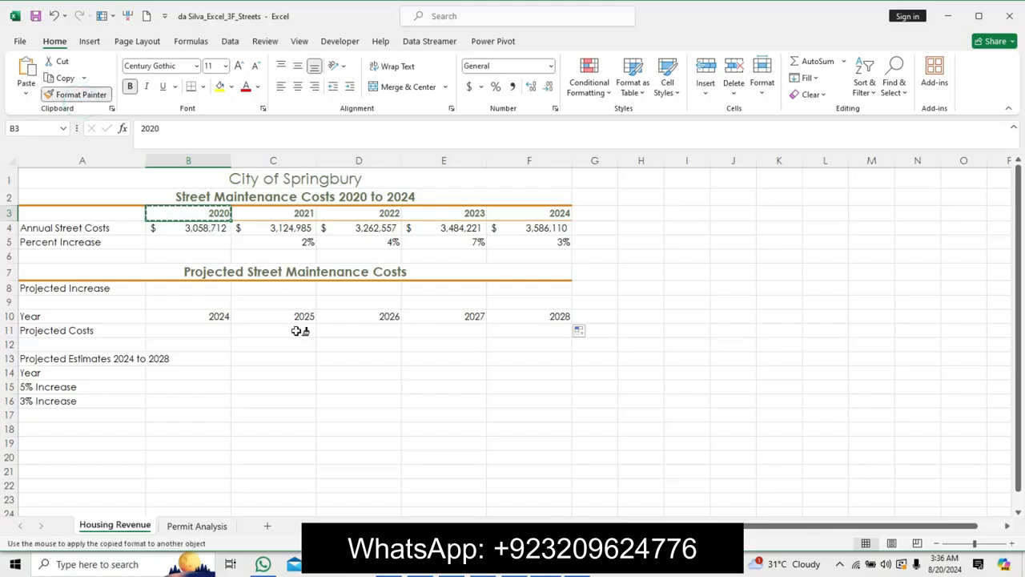
pyautogui.moveTo(225, 316); pyautogui.dragTo(530, 319)
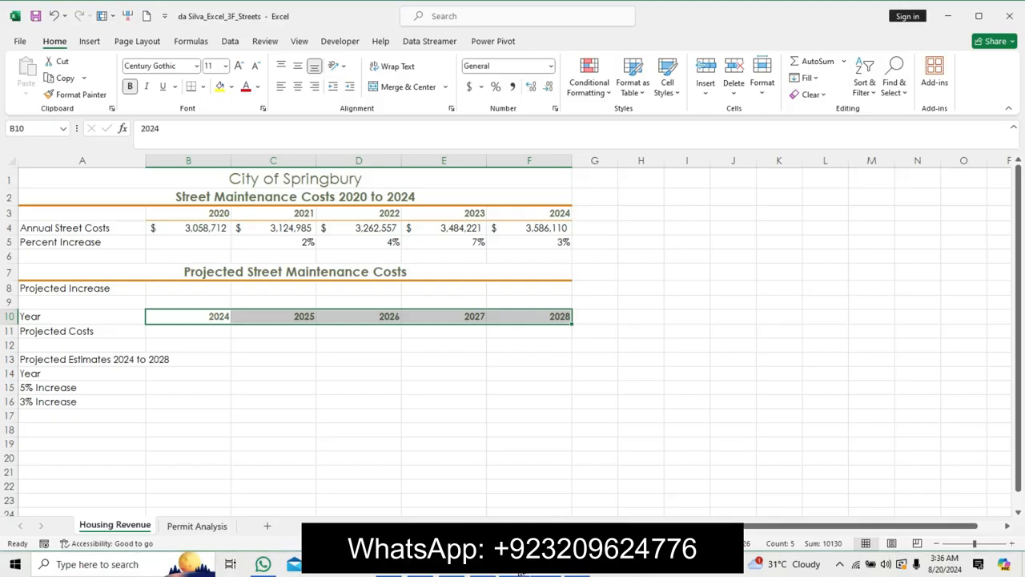
# Switch to the instructions document and undo the step 4 instruction text formatting.
pyautogui.click(525, 573)
pyautogui.hotkey('ctrl', 'z')
pyautogui.hotkey('ctrl', 'z')
pyautogui.hotkey('ctrl', 'z')
pyautogui.write('z')
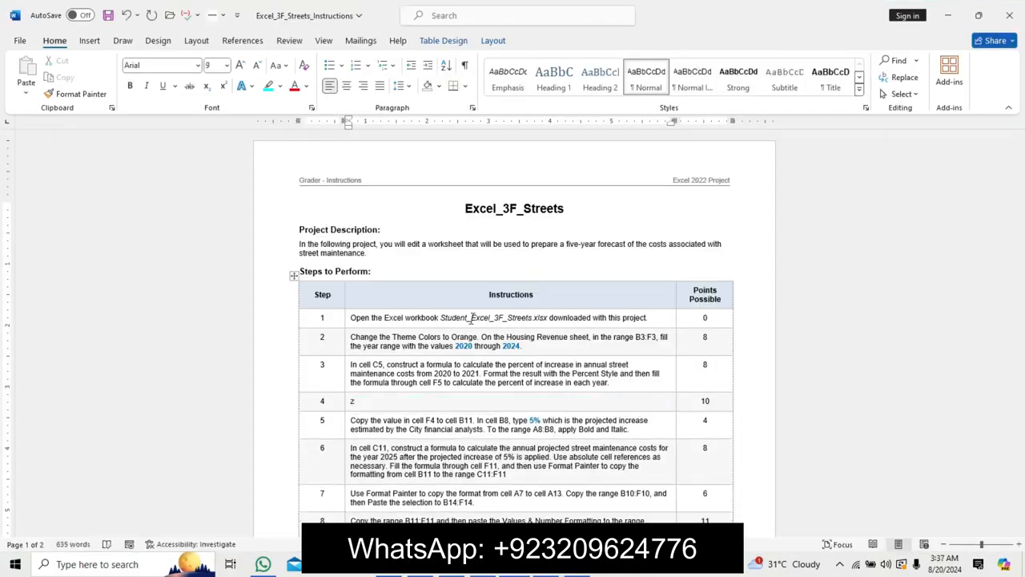
pyautogui.hotkey('ctrl', 'z')
# Emphasize the step 5 instruction text with a larger font, bold and highlighting.
pyautogui.moveTo(350, 430); pyautogui.dragTo(630, 443)
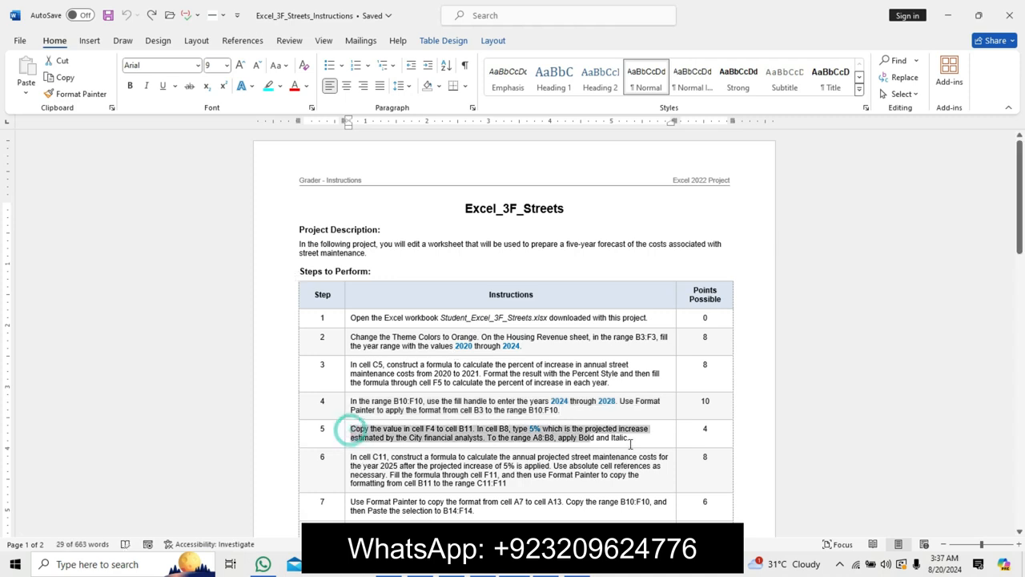
pyautogui.click(717, 406)
pyautogui.click(717, 407)
pyautogui.click(641, 422)
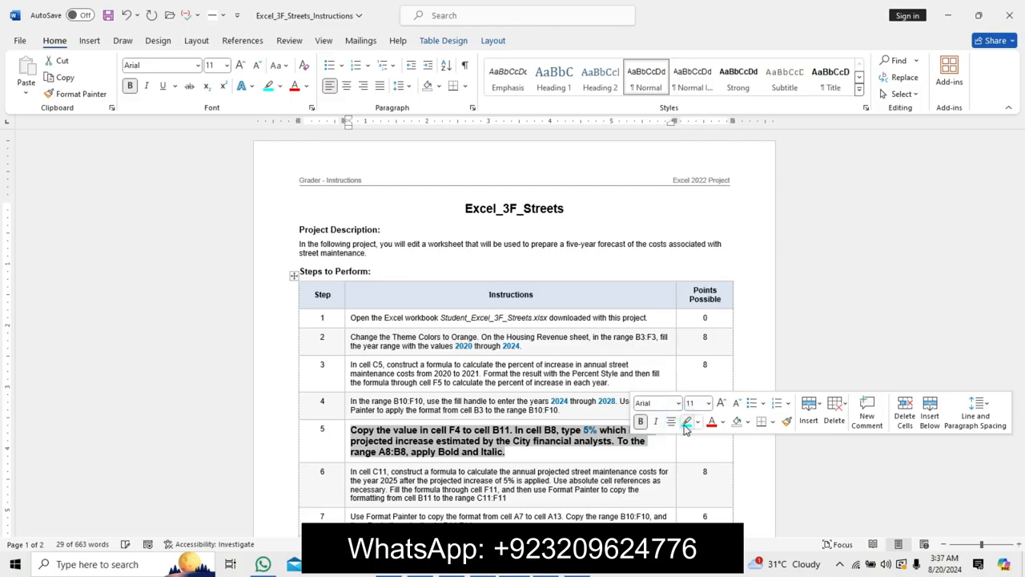
pyautogui.click(686, 422)
pyautogui.click(360, 434)
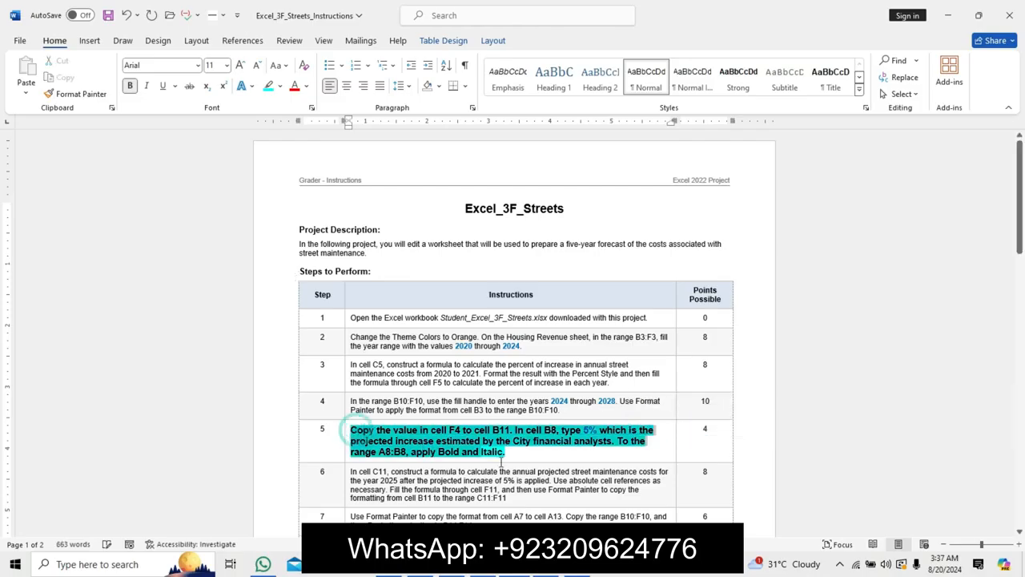
pyautogui.moveTo(501, 461); pyautogui.dragTo(465, 485)
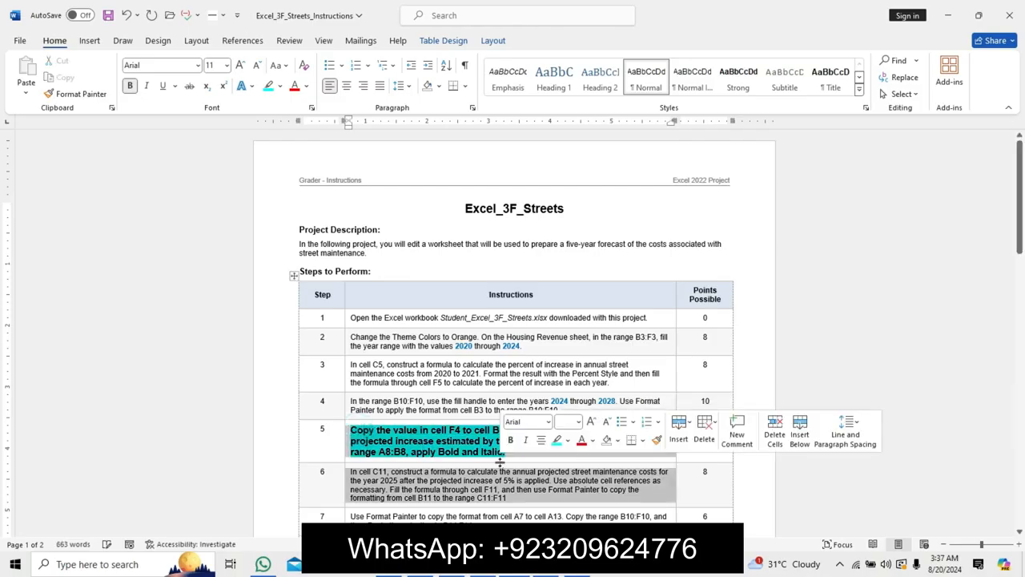
pyautogui.click(362, 435)
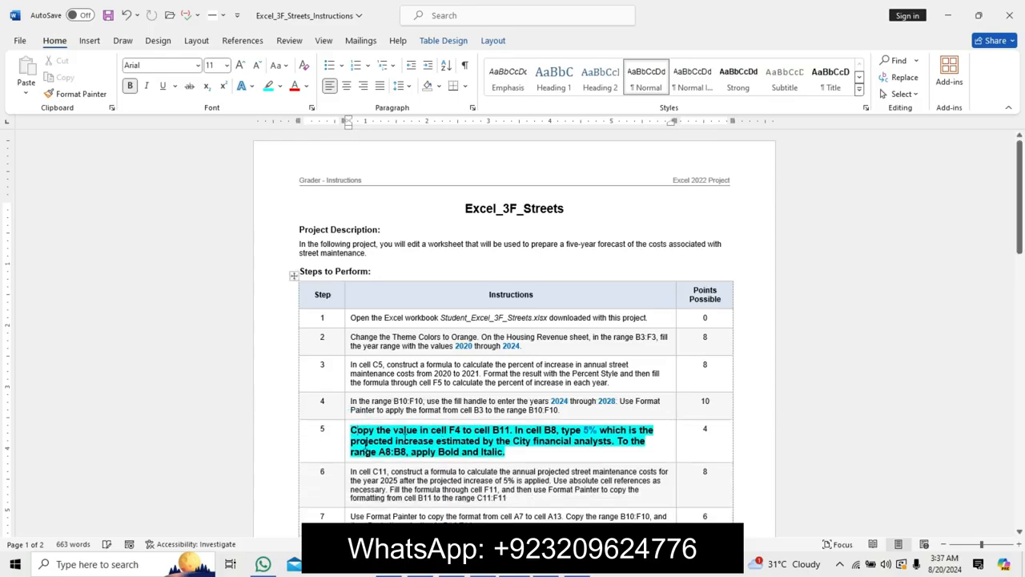
pyautogui.moveTo(350, 430); pyautogui.dragTo(513, 452)
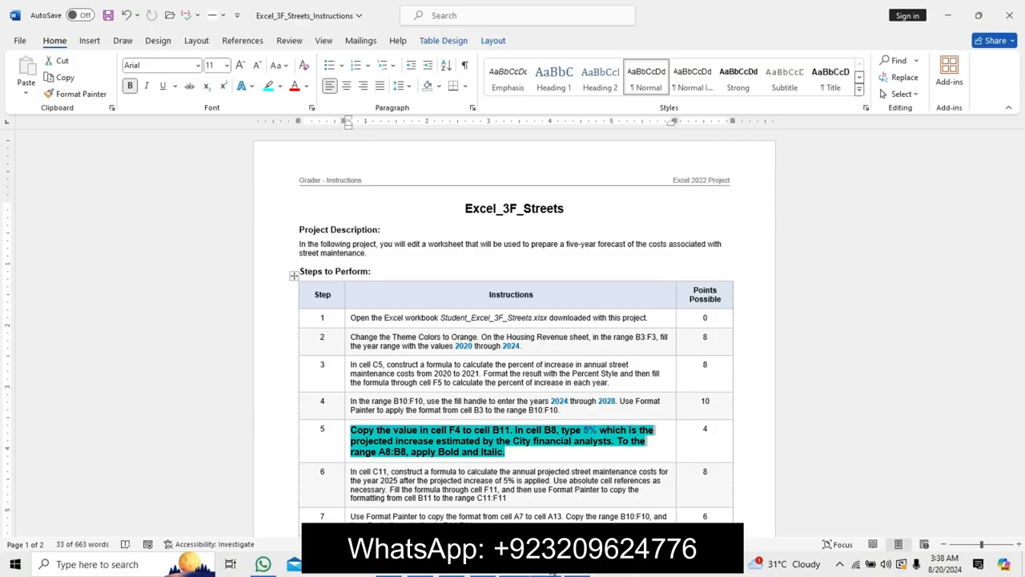
# Copy the value in cell F4 and paste it into cell B11.
pyautogui.click(552, 570)
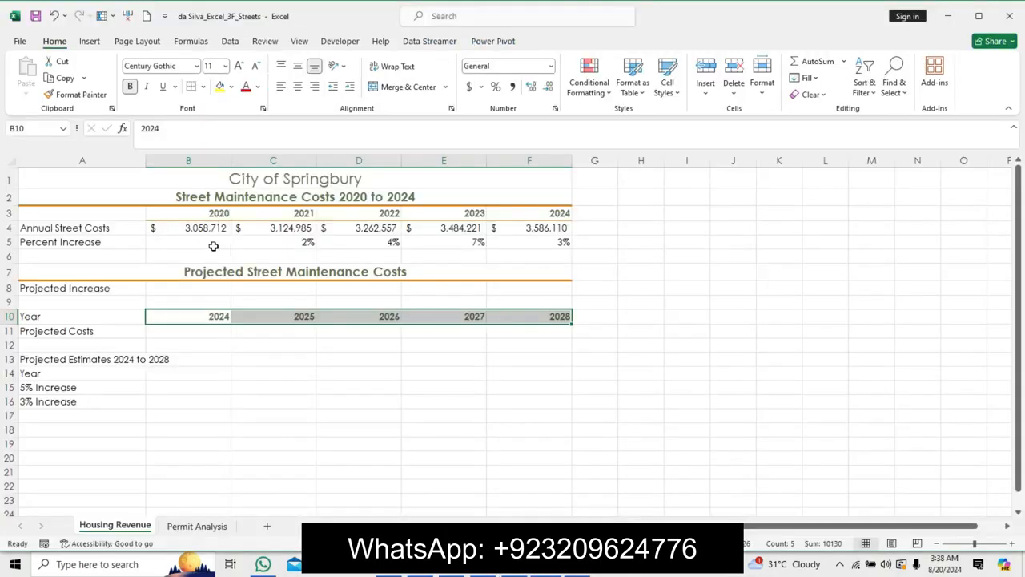
pyautogui.click(519, 243)
pyautogui.click(513, 224)
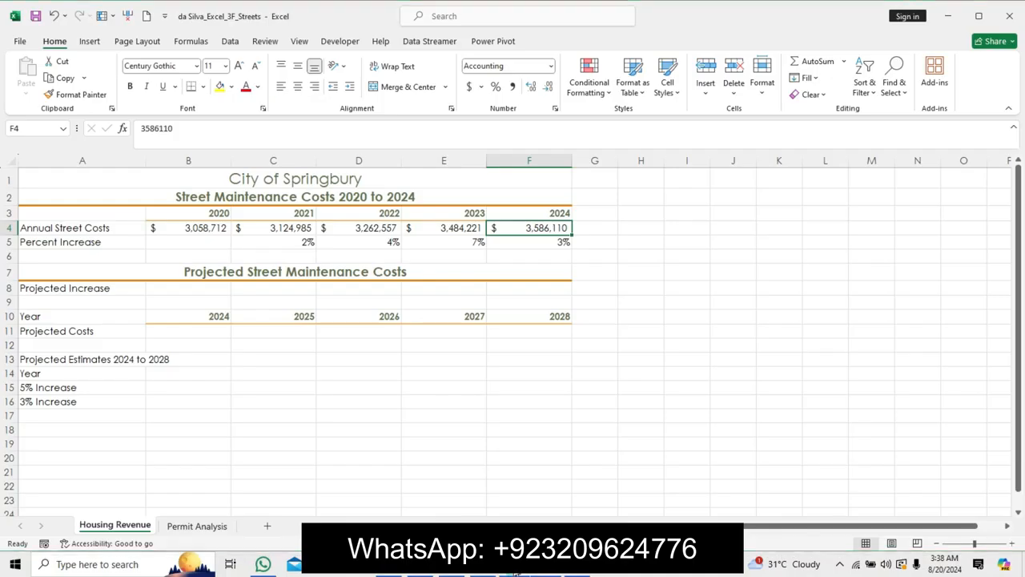
pyautogui.click(517, 572)
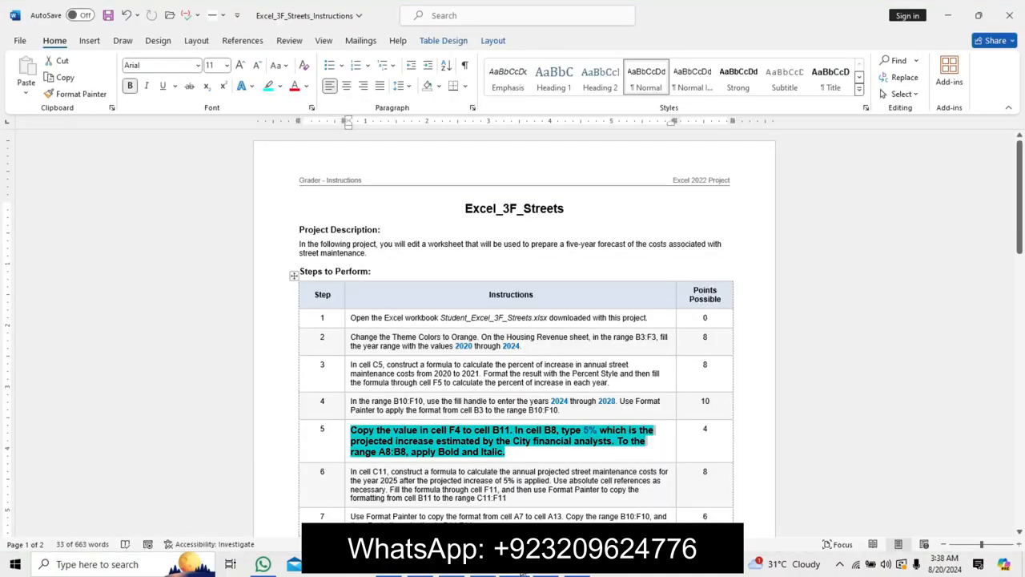
pyautogui.moveTo(533, 572)
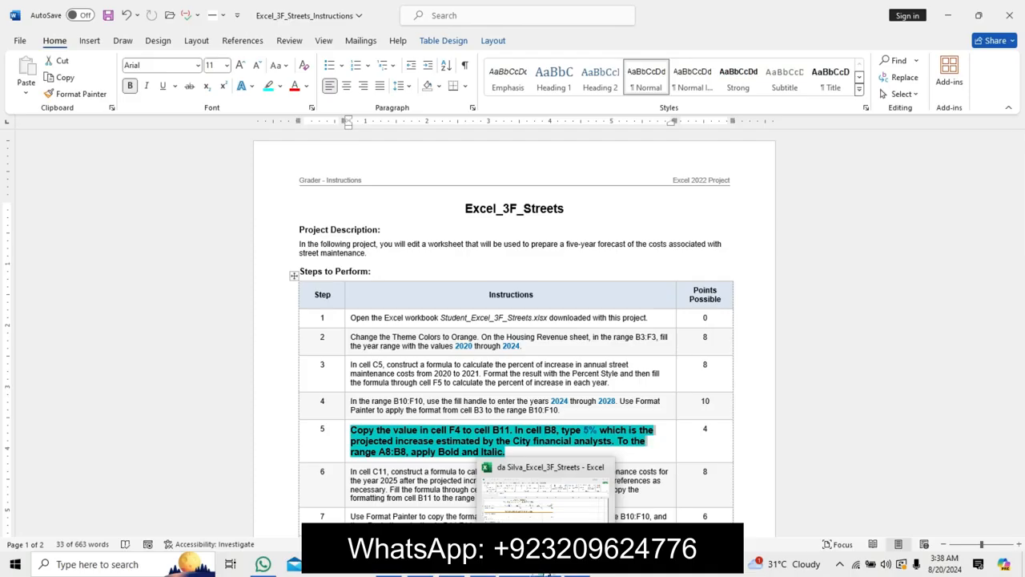
pyautogui.click(534, 572)
pyautogui.click(68, 84)
pyautogui.click(190, 331)
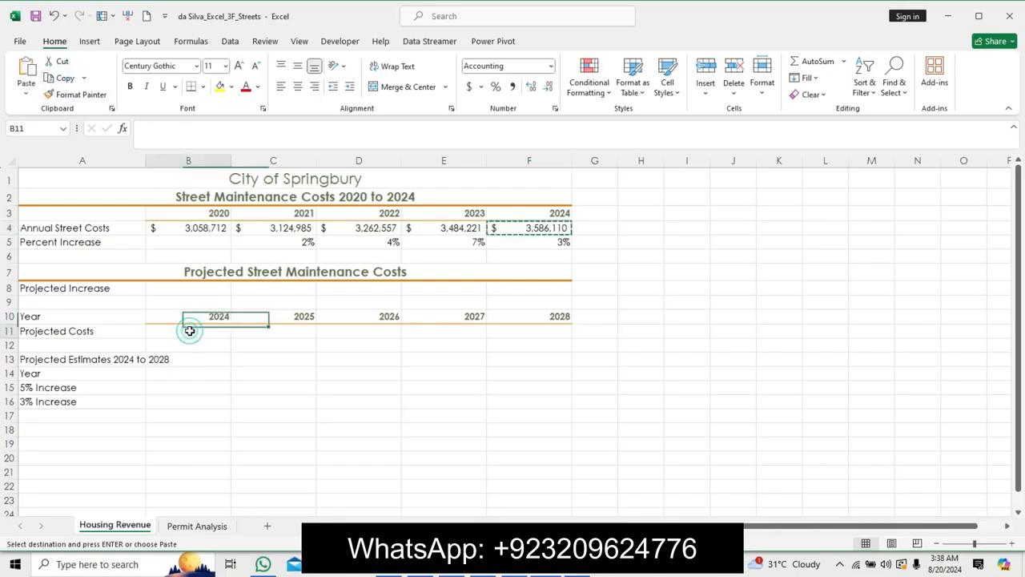
pyautogui.click(26, 70)
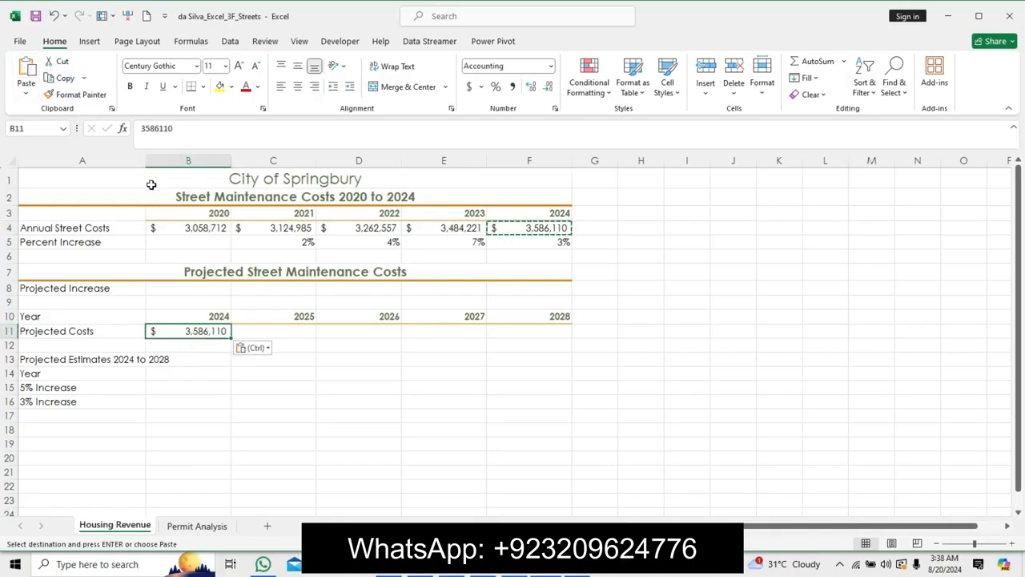
pyautogui.press('Escape')
# Copy 5% from the instructions and paste it into cell B8.
pyautogui.click(516, 567)
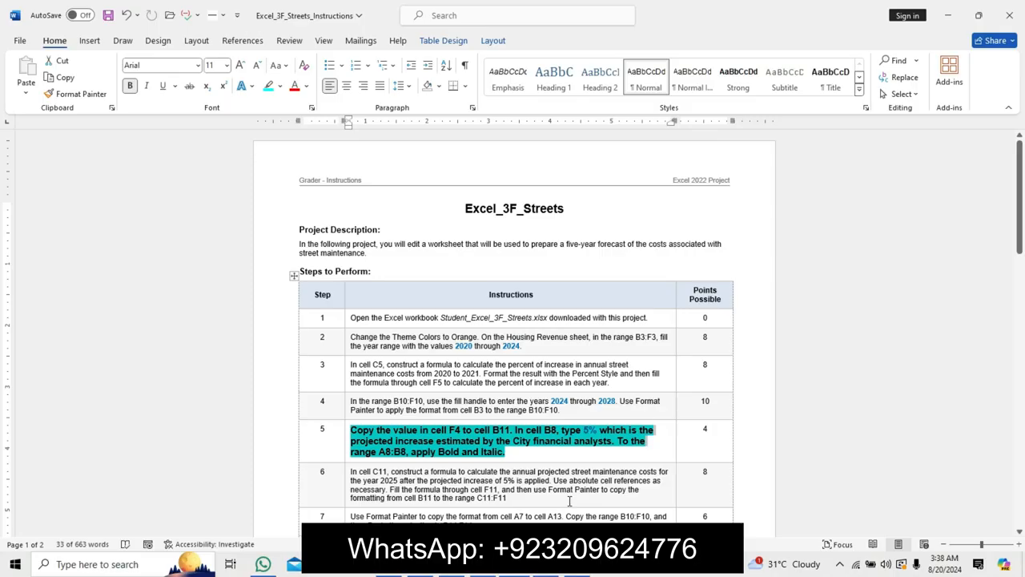
pyautogui.click(585, 430)
pyautogui.moveTo(585, 430); pyautogui.dragTo(599, 431)
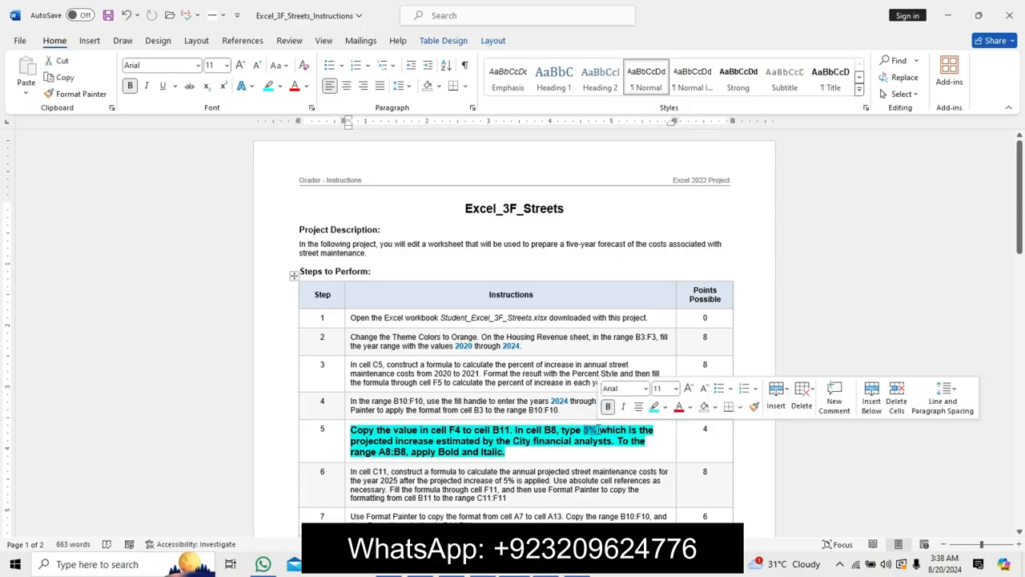
pyautogui.hotkey('ctrl', 'c')
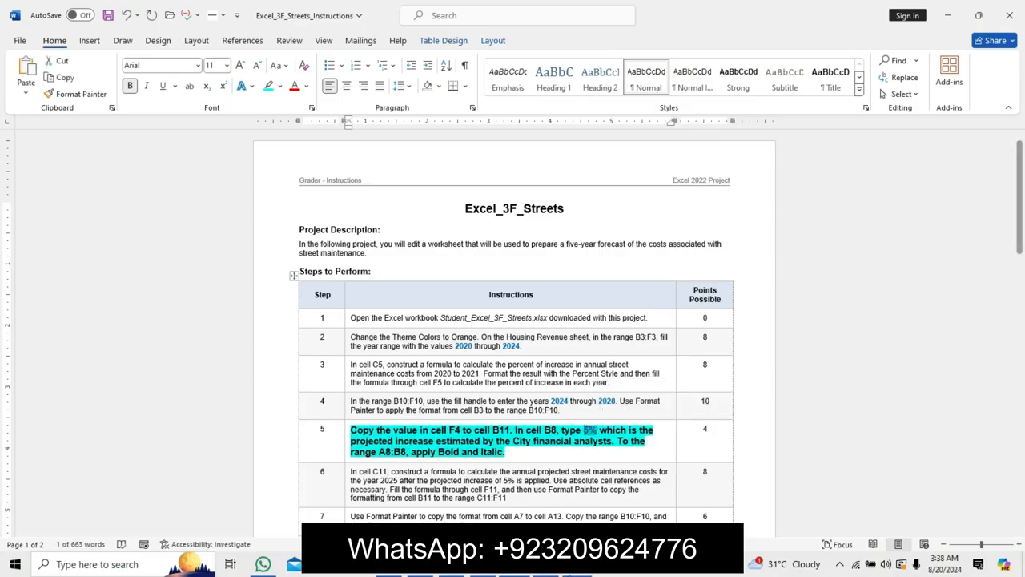
pyautogui.click(548, 567)
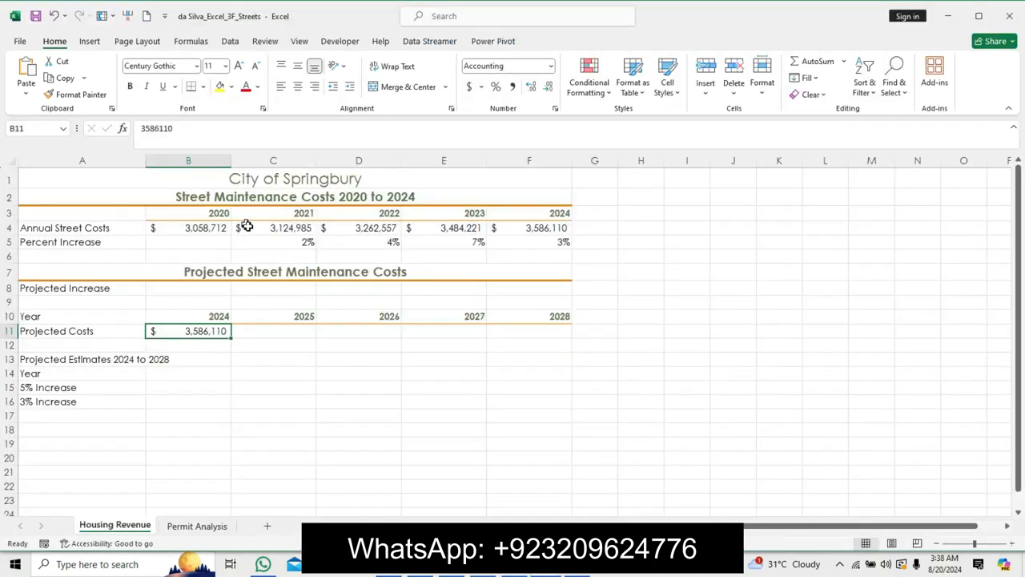
pyautogui.click(171, 288)
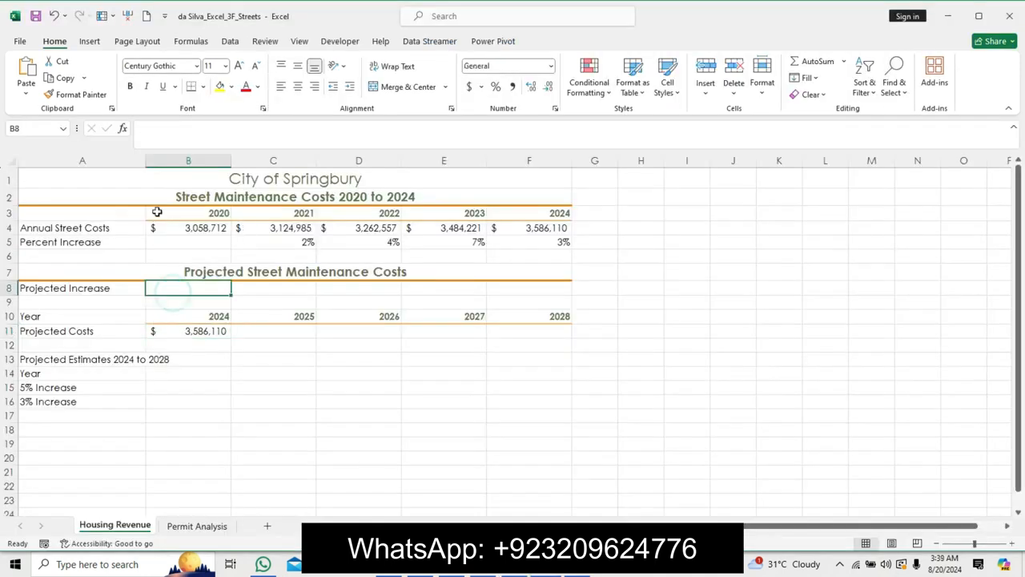
pyautogui.click(156, 133)
pyautogui.hotkey('ctrl', 'v')
pyautogui.press('Return')
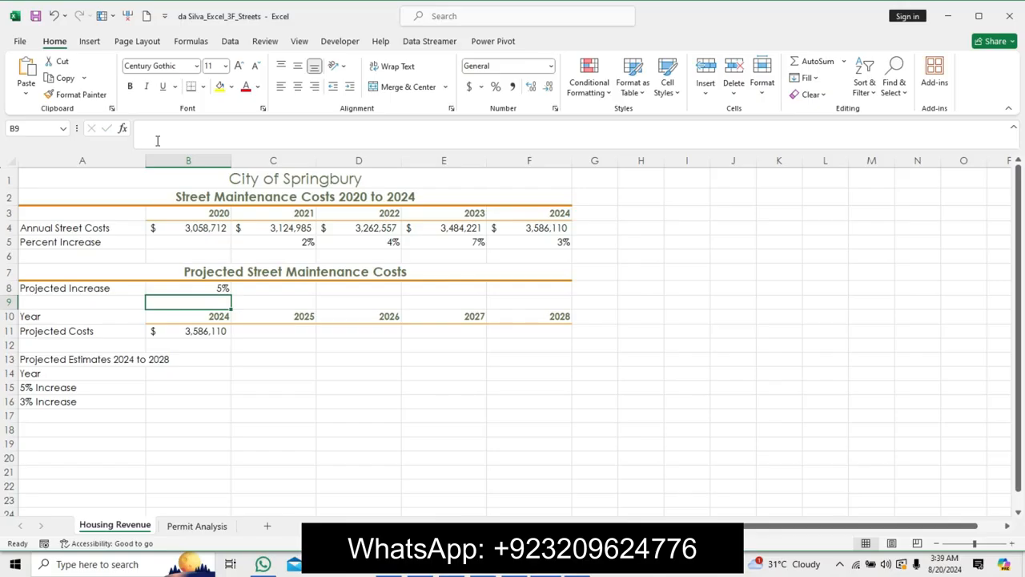
# Check the 2024 cells F3 to F5 and review the step 5 instructions.
pyautogui.click(528, 240)
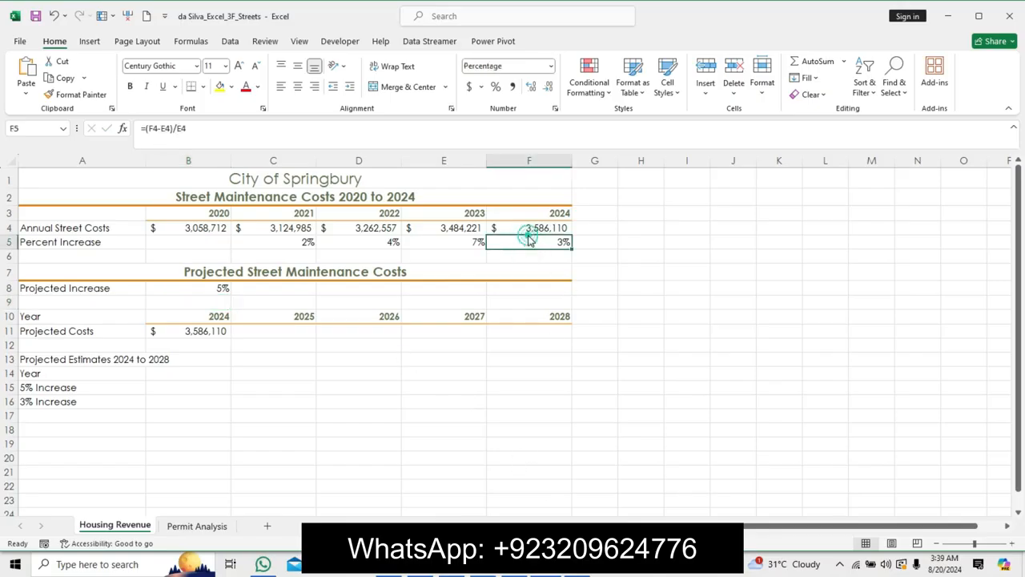
pyautogui.click(516, 218)
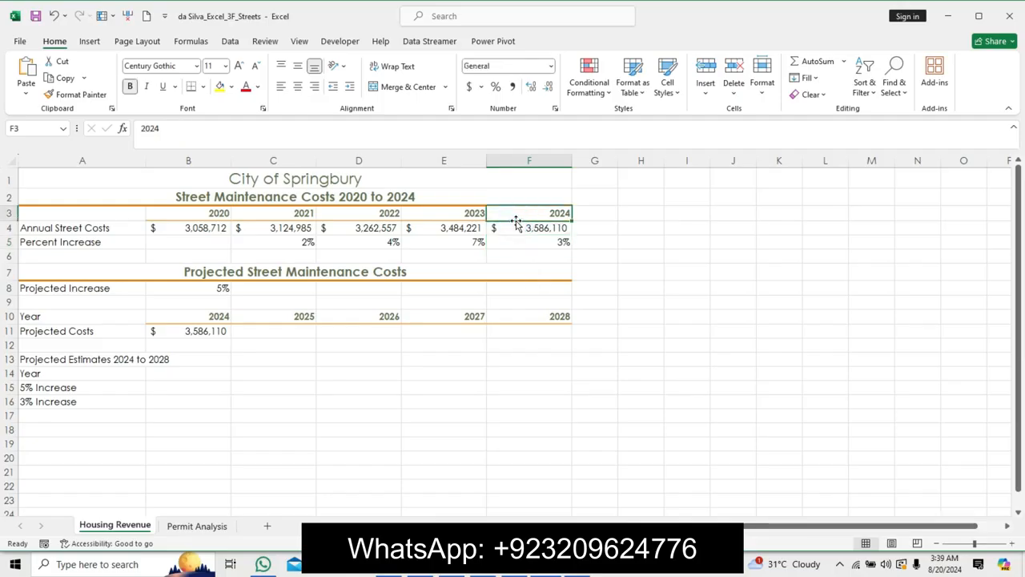
pyautogui.click(517, 228)
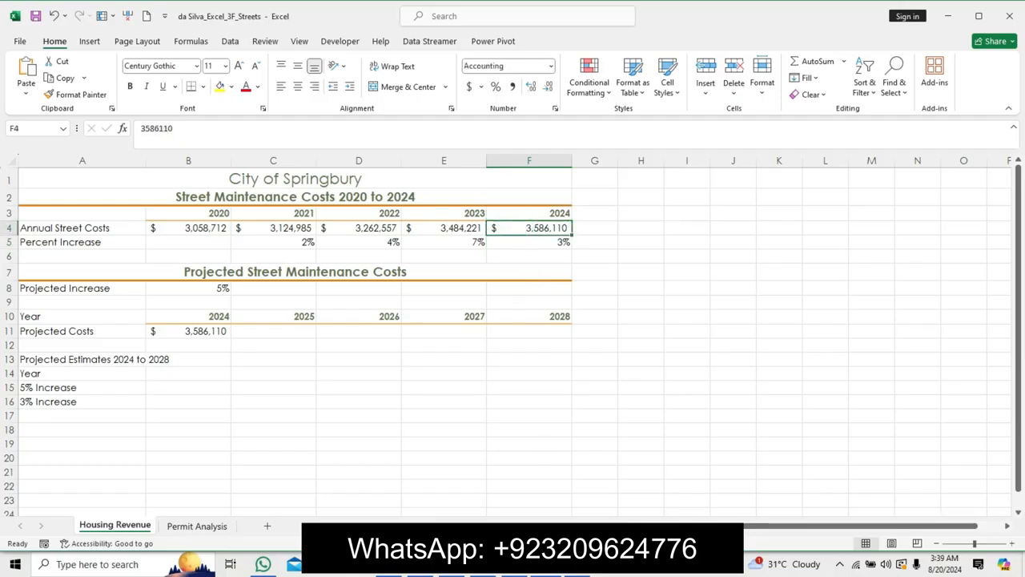
pyautogui.click(526, 573)
pyautogui.click(541, 455)
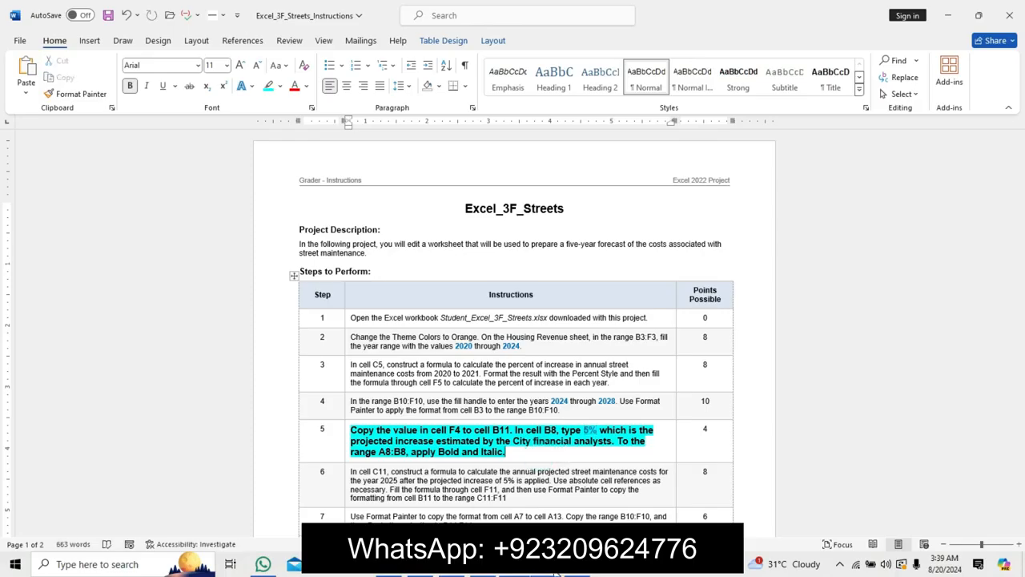
pyautogui.click(556, 573)
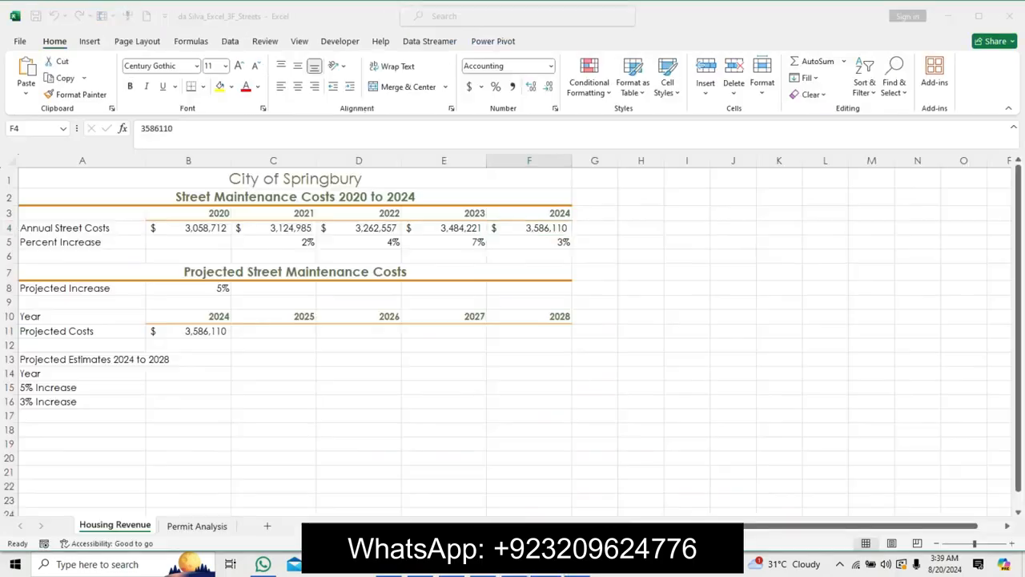
pyautogui.click(199, 335)
pyautogui.moveTo(232, 337)
pyautogui.mouseDown()
pyautogui.moveTo(530, 349)
pyautogui.moveTo(265, 313)
pyautogui.moveTo(246, 324)
pyautogui.mouseUp()
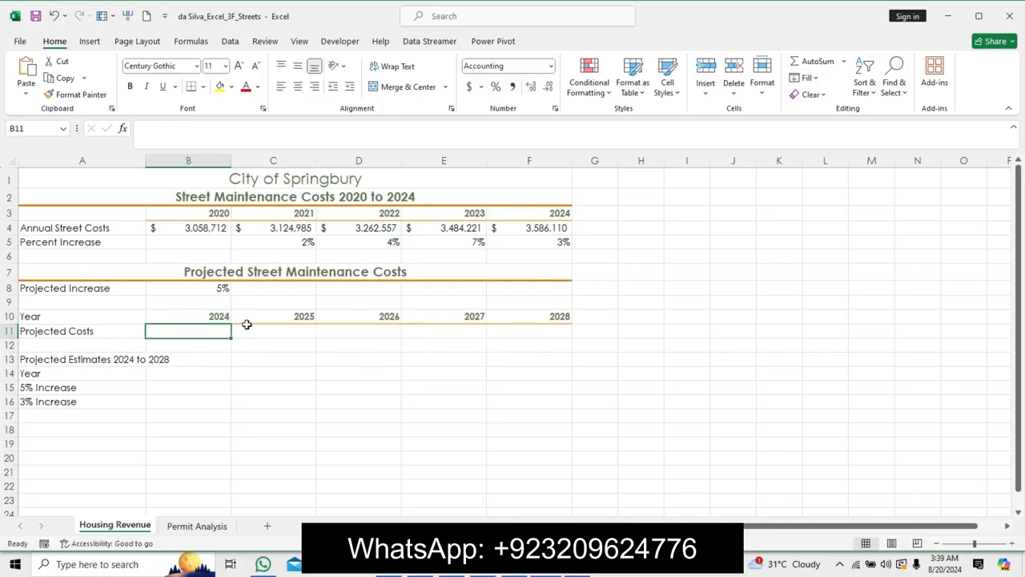
pyautogui.hotkey('ctrl', 'z')
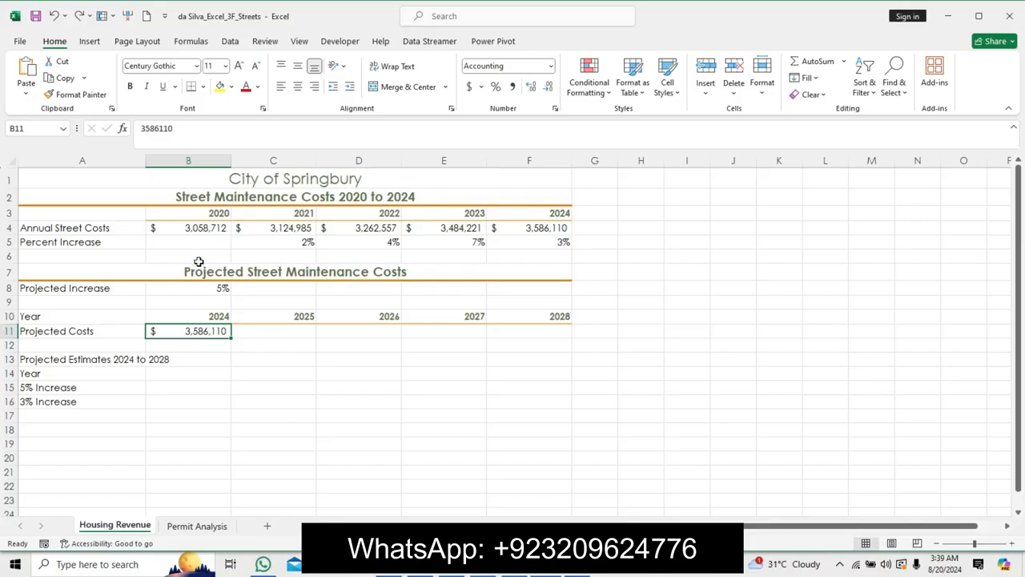
# Apply Bold and Italic to the range A8:B8.
pyautogui.click(211, 300)
pyautogui.click(208, 289)
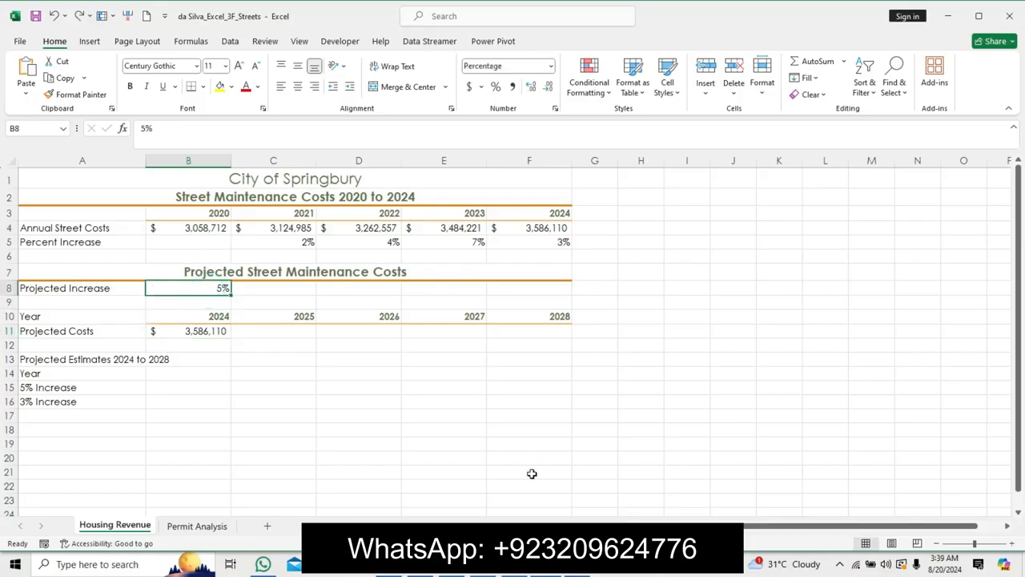
pyautogui.click(529, 571)
pyautogui.click(538, 572)
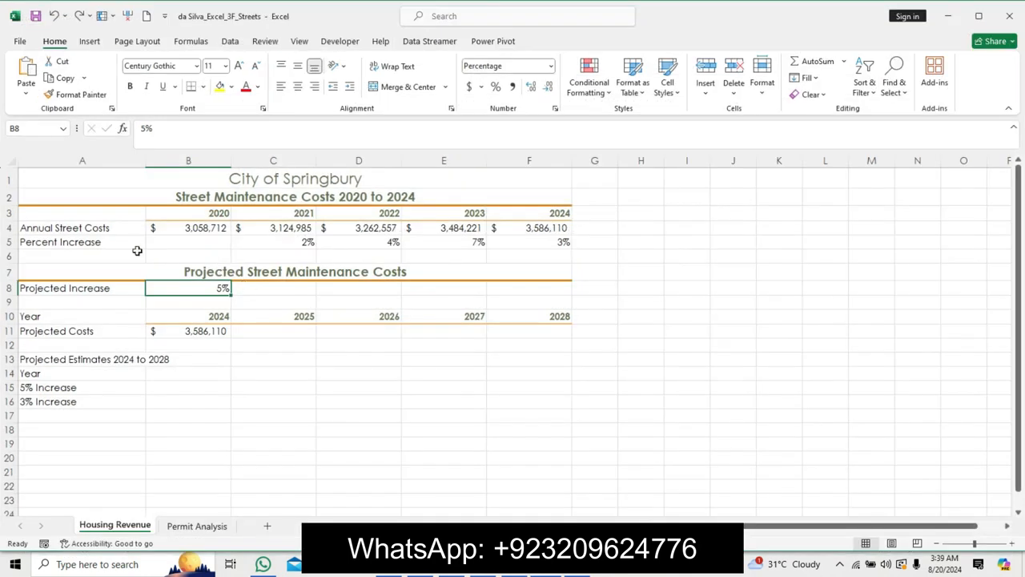
pyautogui.moveTo(100, 288); pyautogui.dragTo(178, 288)
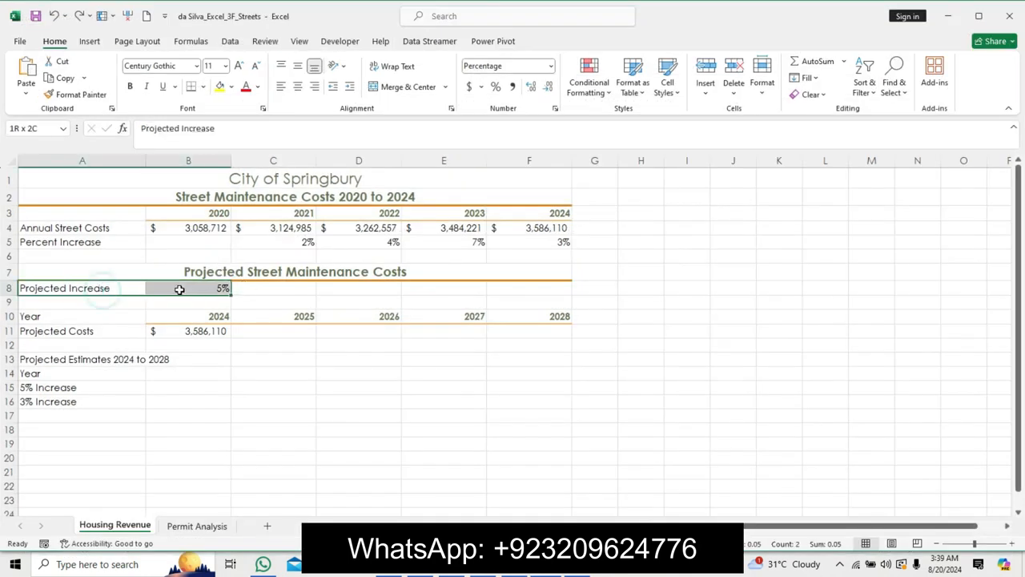
pyautogui.click(130, 87)
pyautogui.click(146, 87)
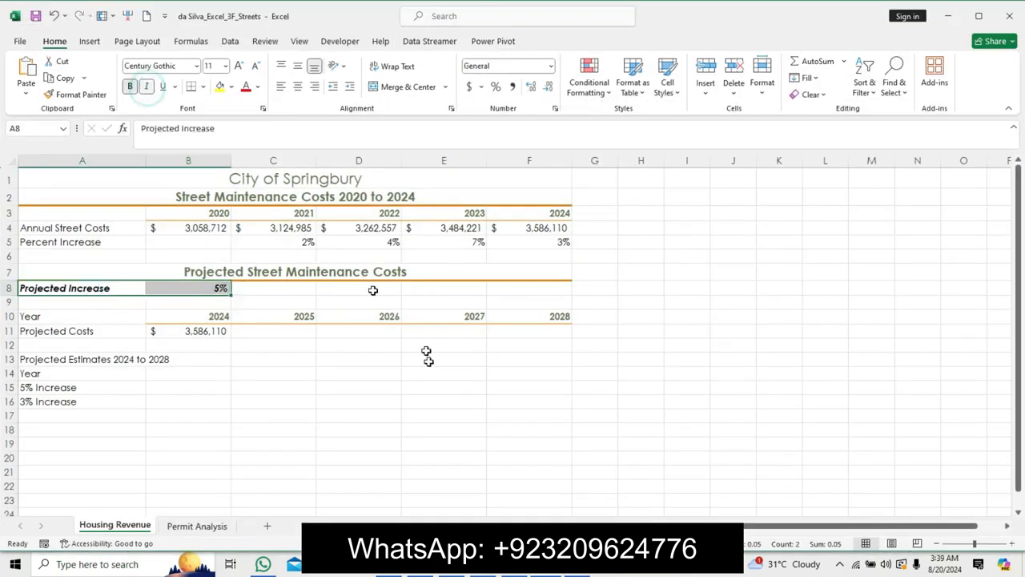
# Switch to the instructions document and undo the step 5 instruction text formatting.
pyautogui.click(522, 572)
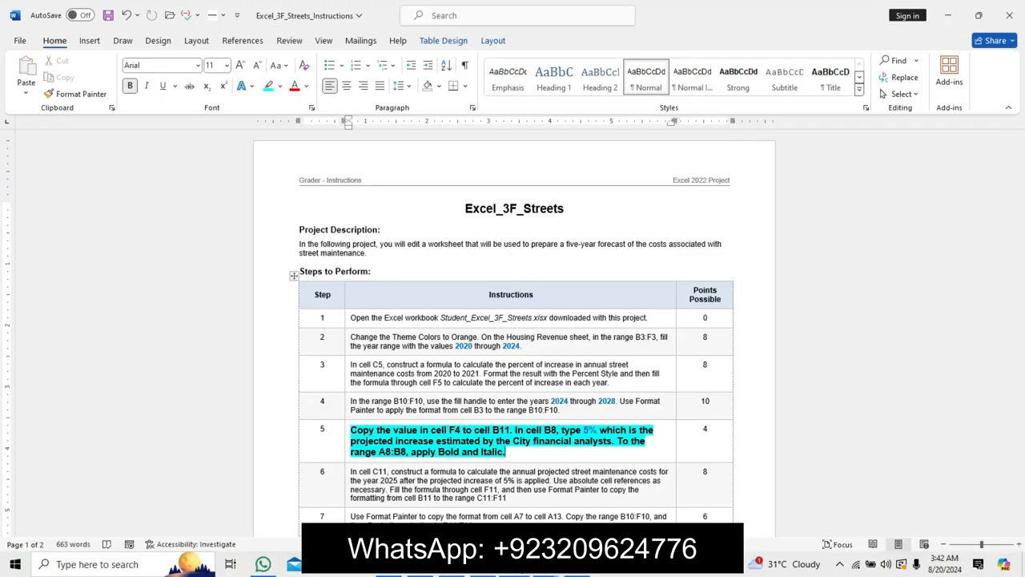
pyautogui.click(534, 471)
pyautogui.click(533, 473)
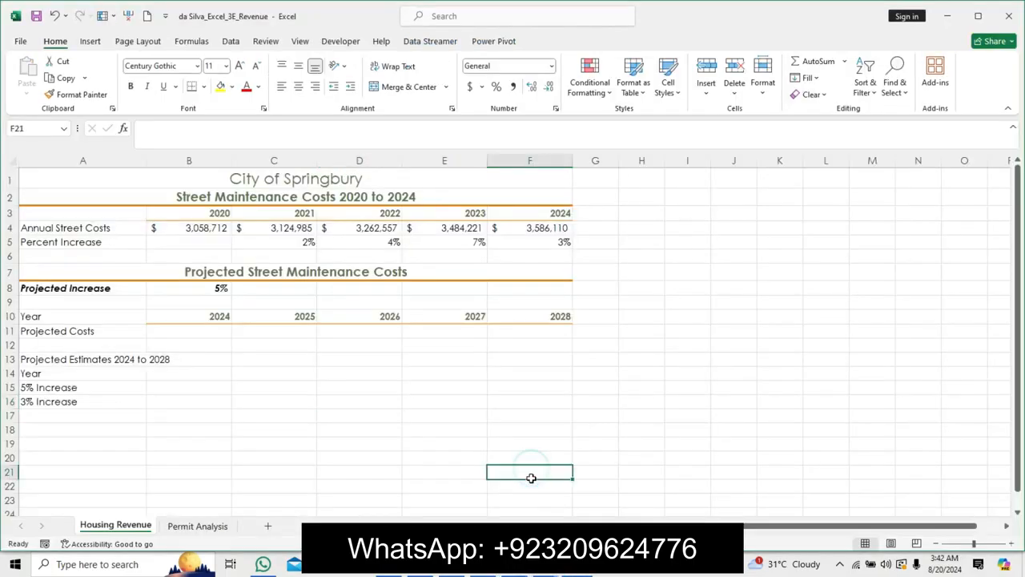
pyautogui.click(550, 573)
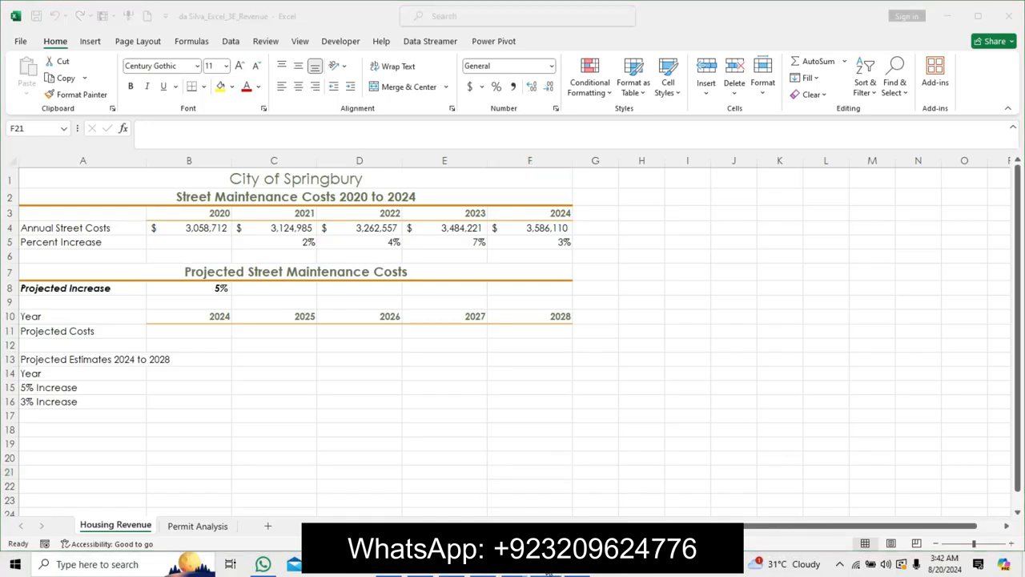
pyautogui.hotkey('ctrl', 'z')
pyautogui.hotkey('ctrl', 'z')
pyautogui.hotkey('ctrl', 'z')
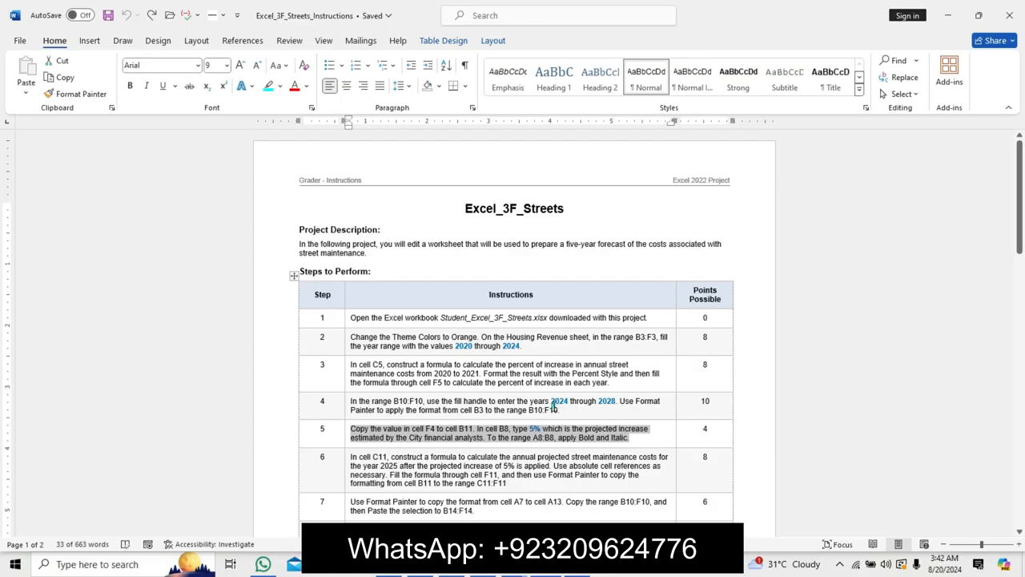
# Emphasize the step 6 instruction text with a larger font, bold and highlighting.
pyautogui.click(553, 408)
pyautogui.moveTo(1022, 211); pyautogui.dragTo(1007, 270)
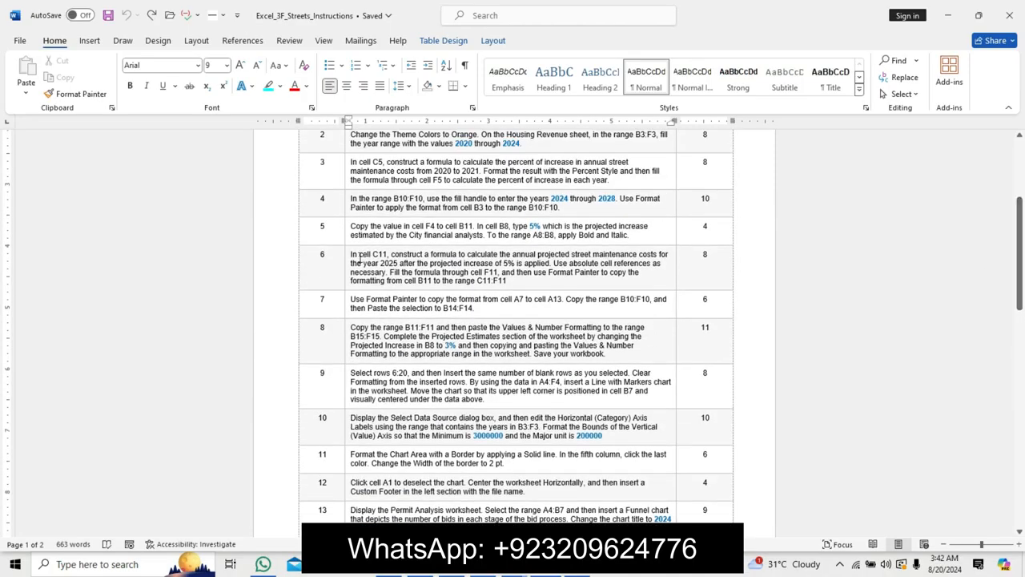
pyautogui.moveTo(350, 255); pyautogui.dragTo(567, 289)
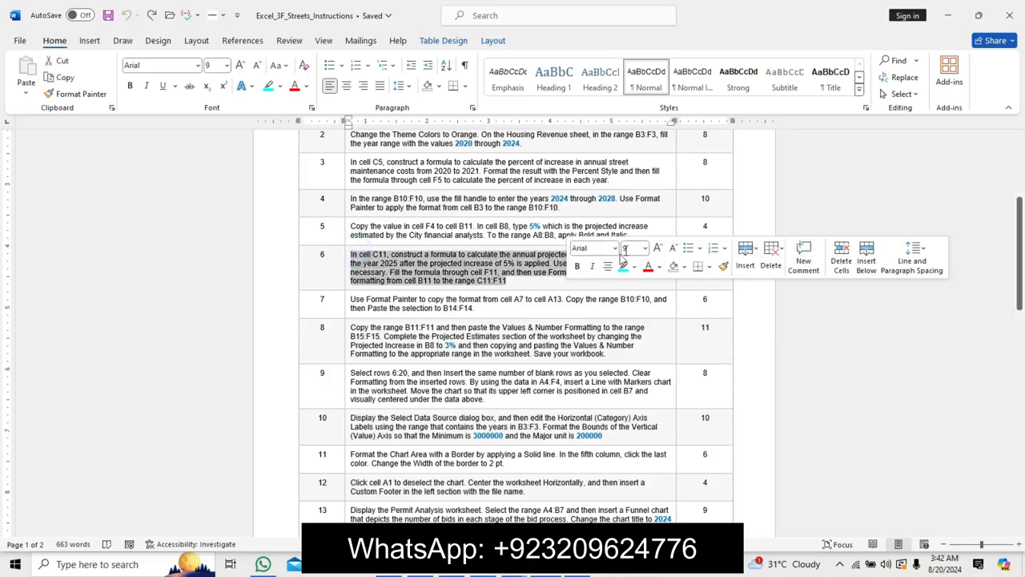
pyautogui.click(658, 248)
pyautogui.click(658, 248)
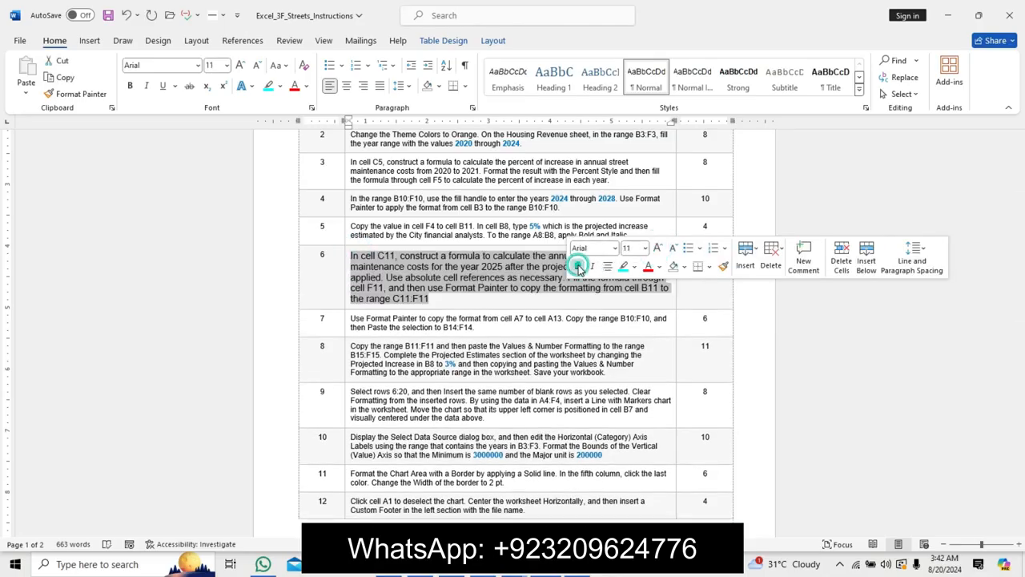
pyautogui.click(577, 266)
pyautogui.click(623, 266)
pyautogui.click(344, 263)
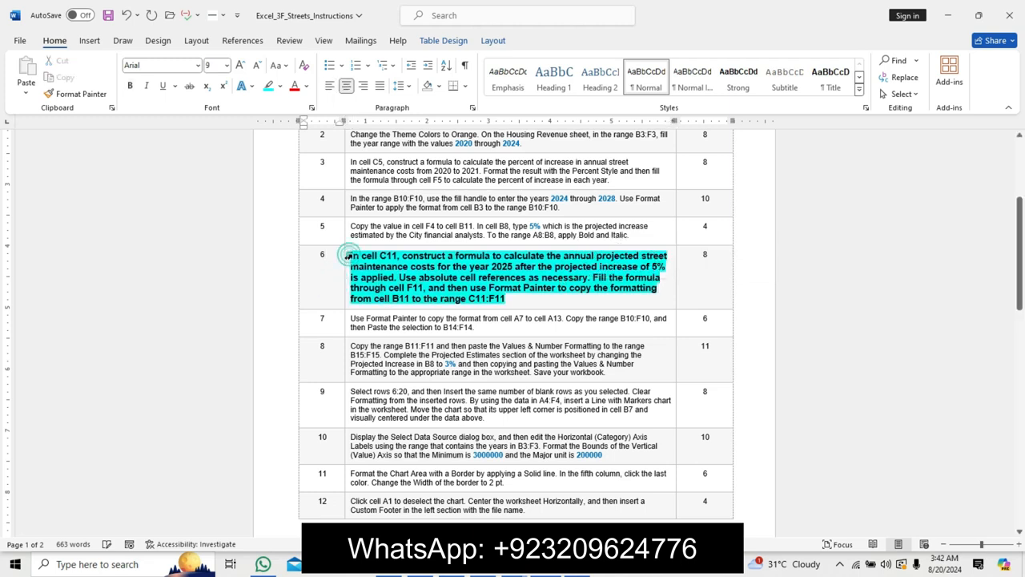
pyautogui.click(344, 263)
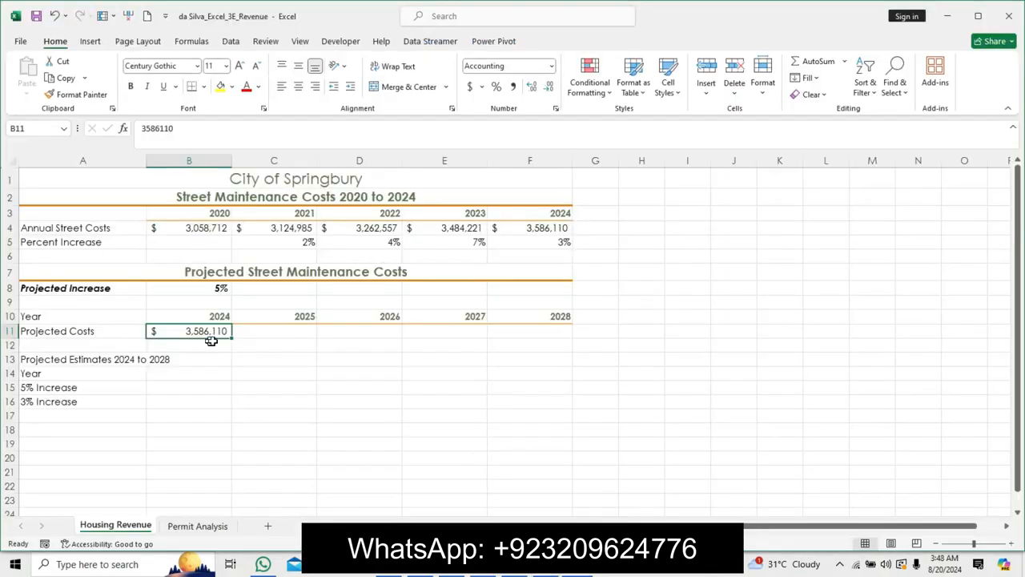
# Enter the formula =$B$11*(100+$B$8) in cell C11 for the 2025 projected cost.
pyautogui.click(258, 342)
pyautogui.doubleClick(260, 329)
pyautogui.write('=')
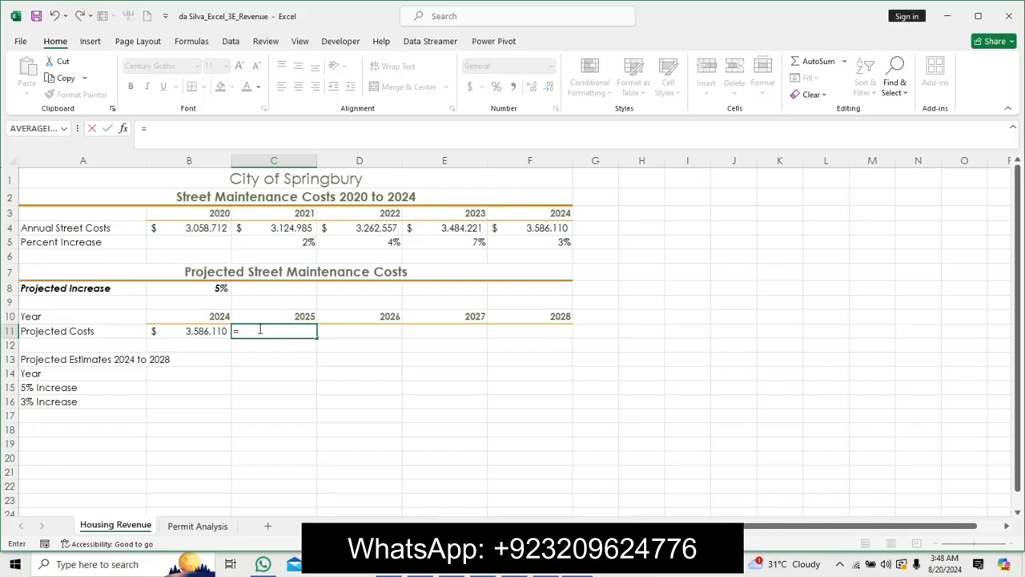
pyautogui.click(210, 331)
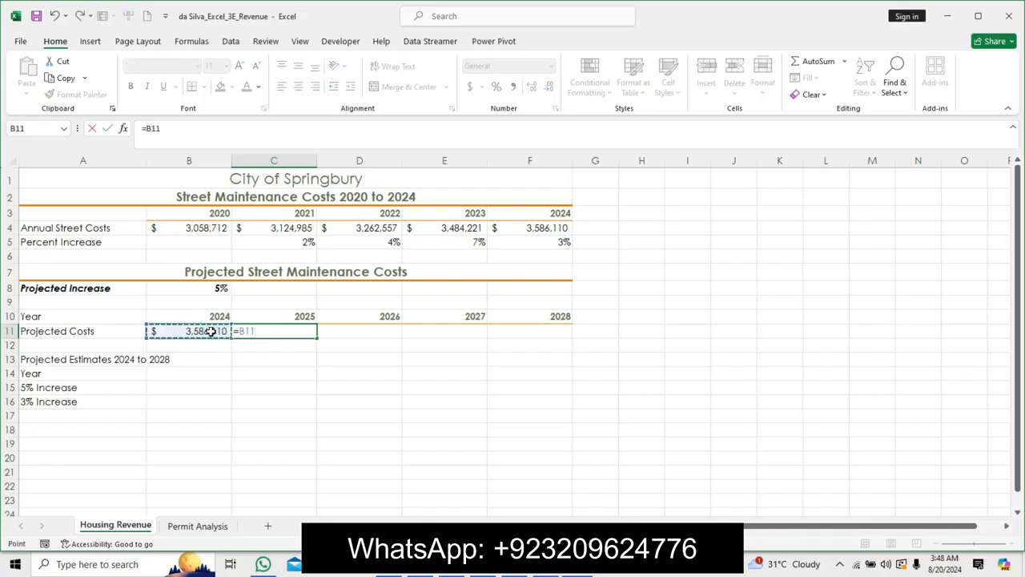
pyautogui.write('9')
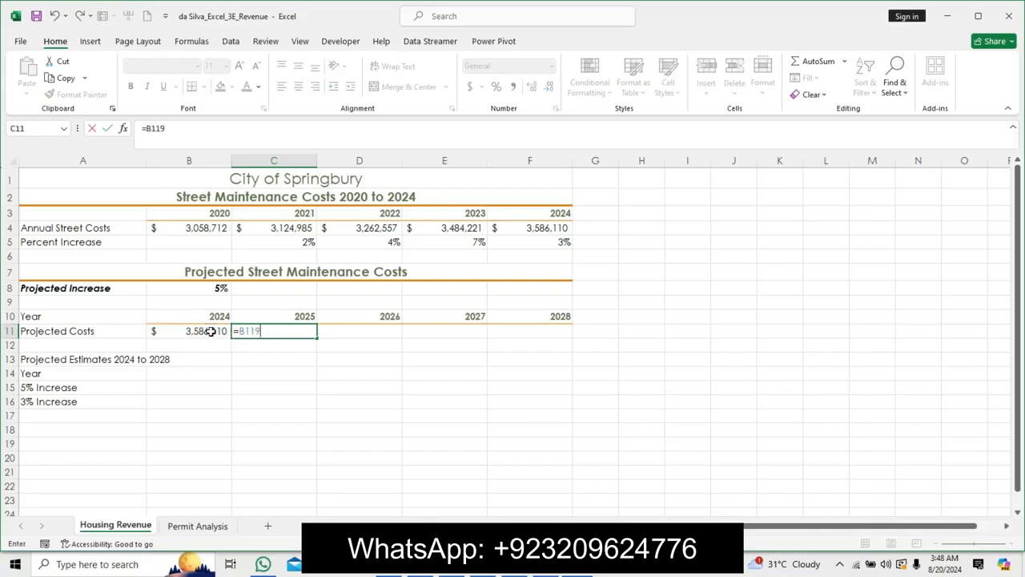
pyautogui.press('BackSpace')
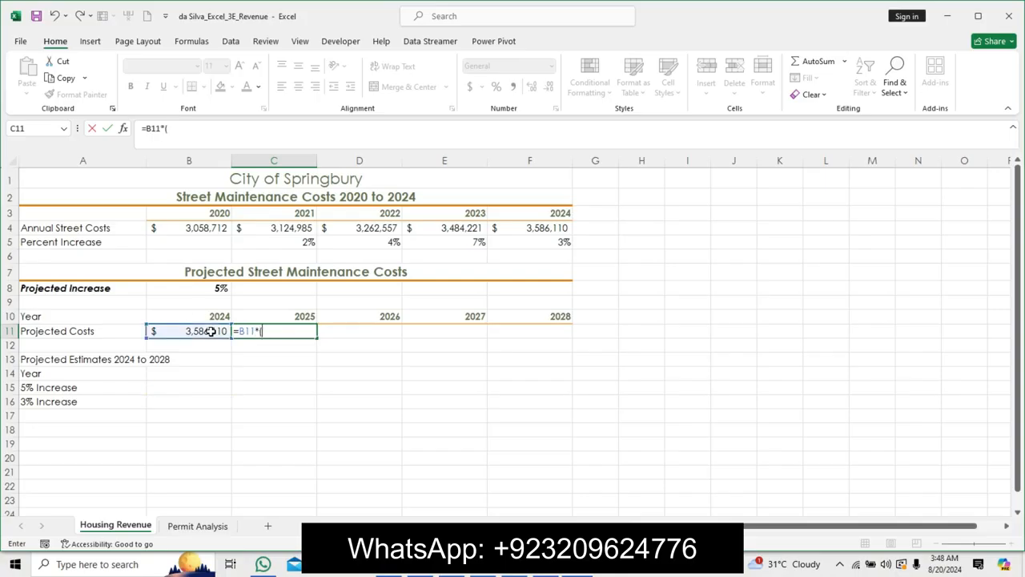
pyautogui.write('*(100+')
pyautogui.click(214, 287)
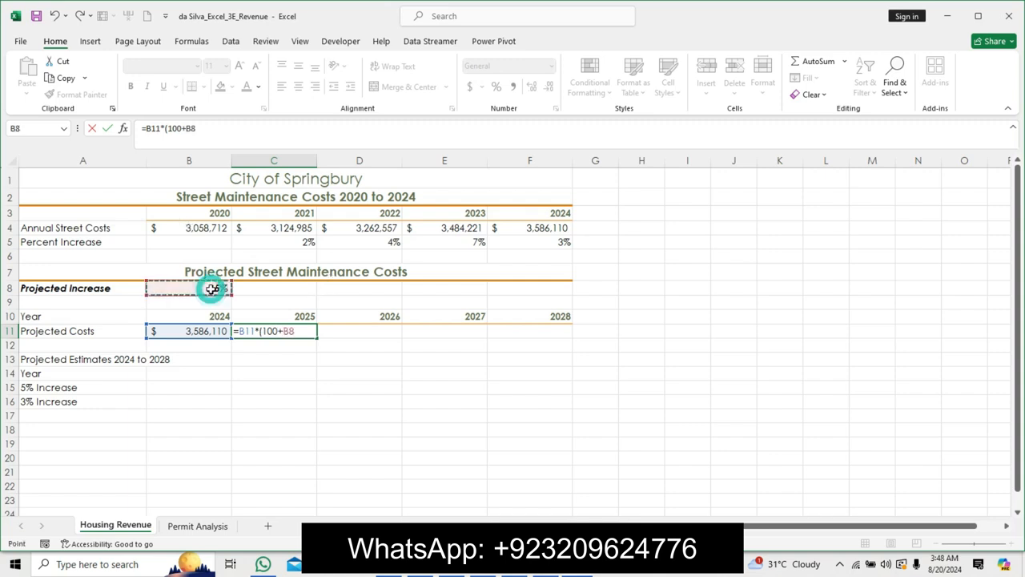
pyautogui.click(149, 129)
pyautogui.doubleClick(157, 128)
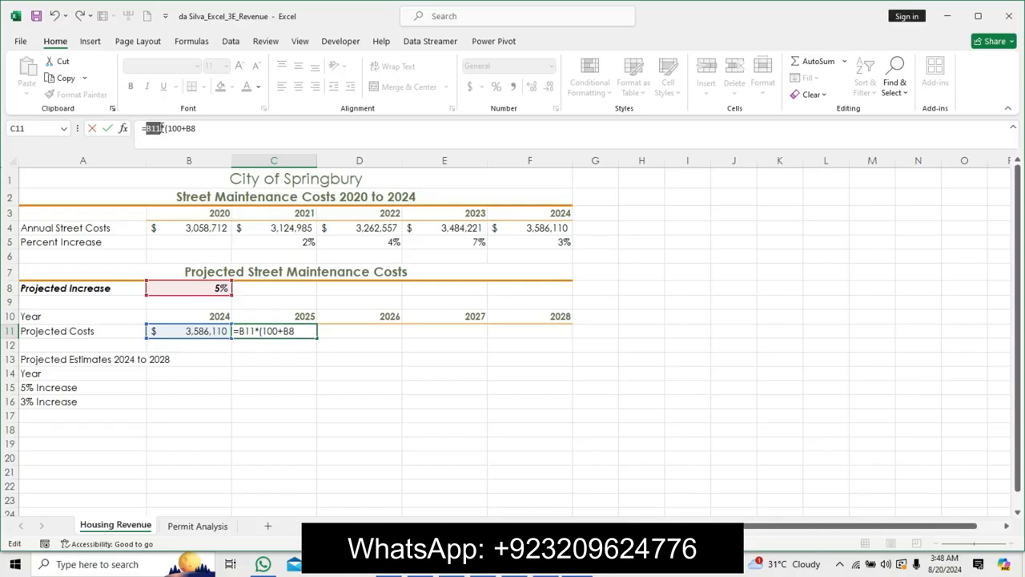
pyautogui.press('F4')
pyautogui.doubleClick(200, 129)
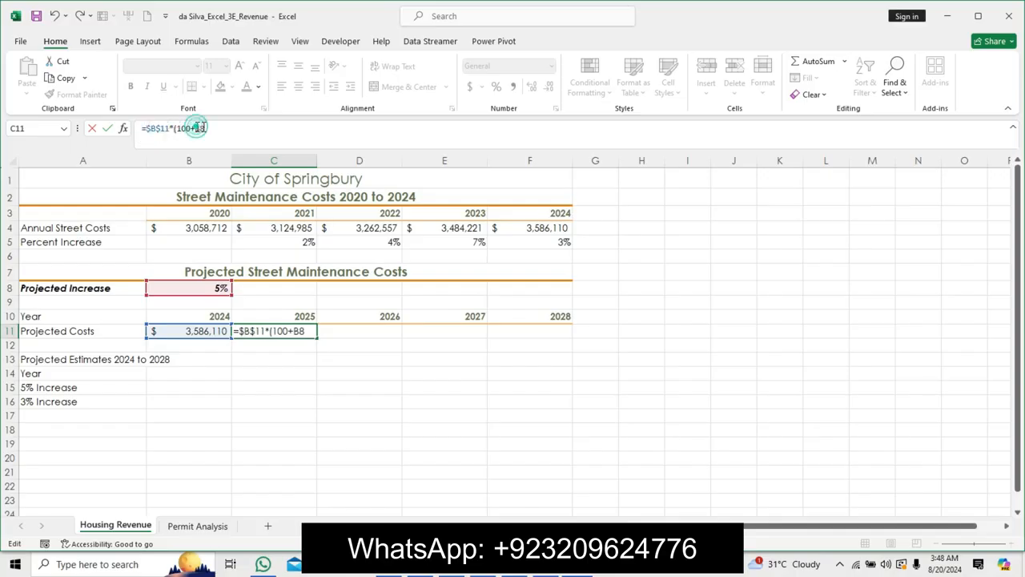
pyautogui.press('F4')
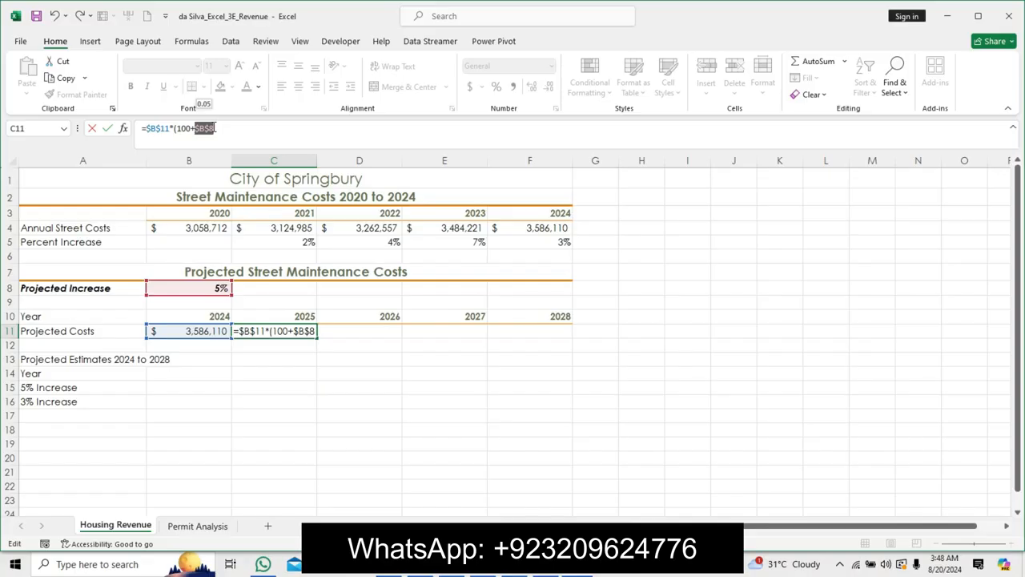
pyautogui.press('Return')
# Change the C11 formula to =B11*(100+$B$8) and fill it through cell F11.
pyautogui.click(496, 329)
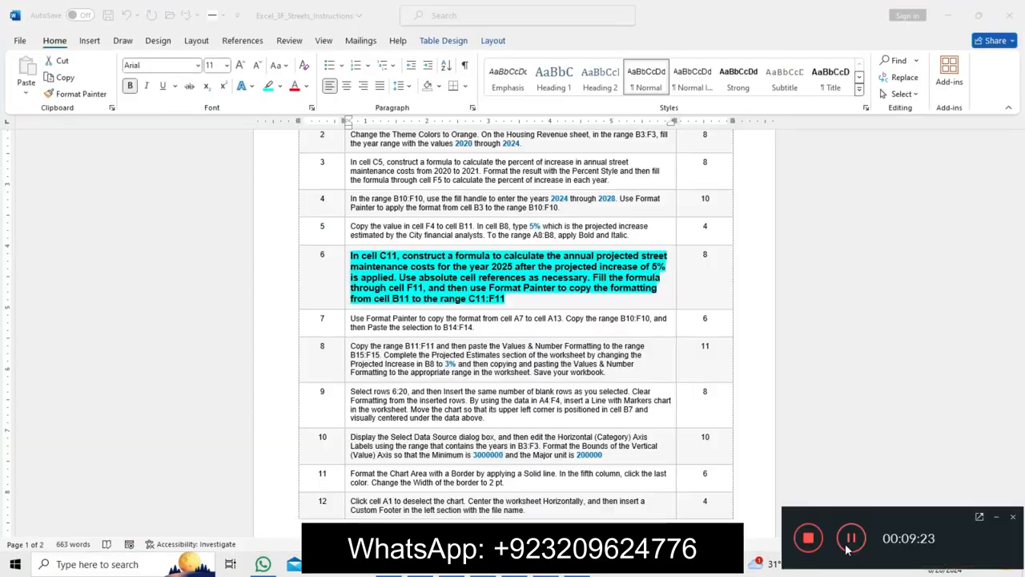
pyautogui.hotkey('alt', 'Tab')
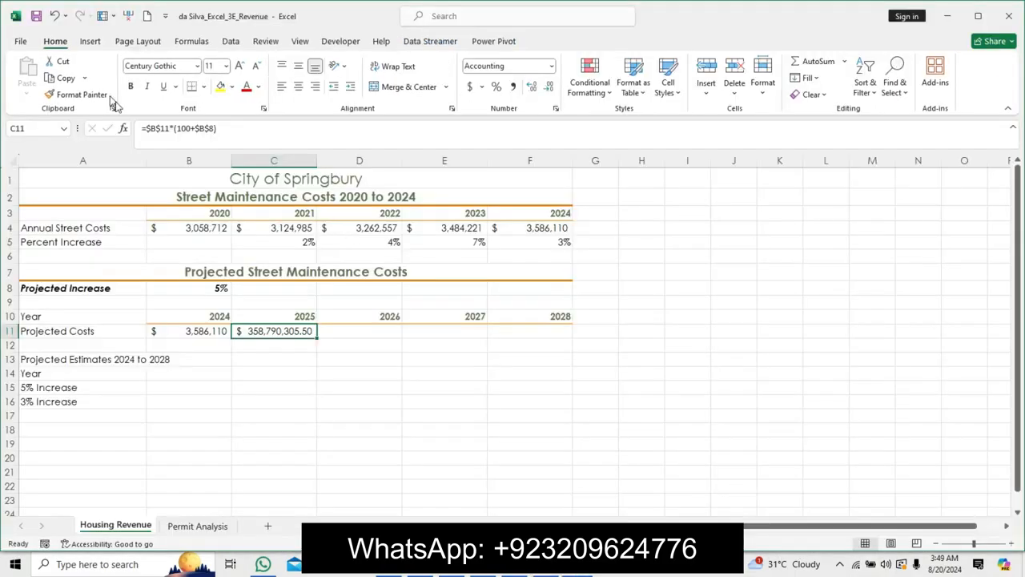
pyautogui.click(152, 131)
pyautogui.press('BackSpace')
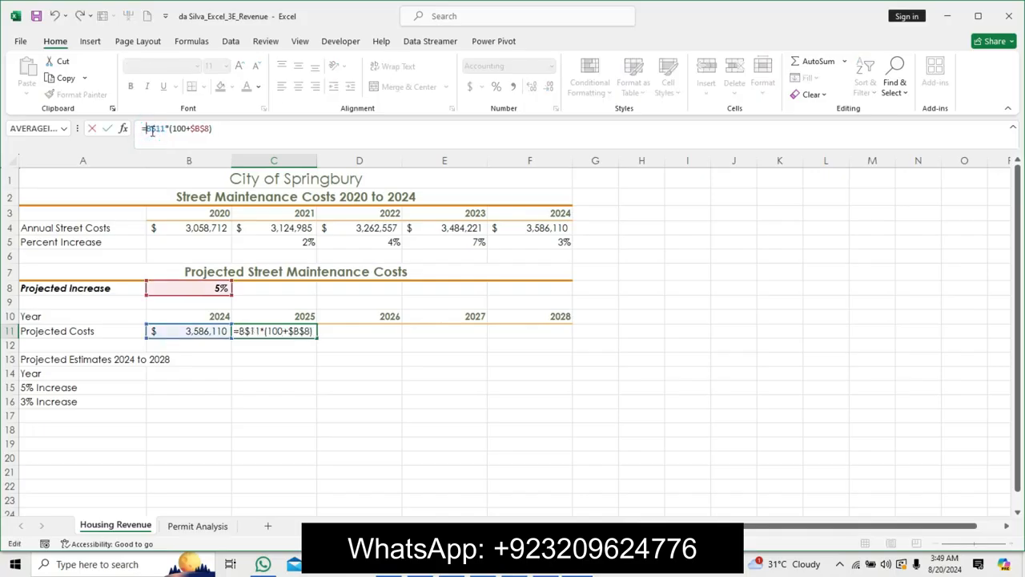
pyautogui.press('BackSpace')
pyautogui.press('Return')
pyautogui.click(280, 328)
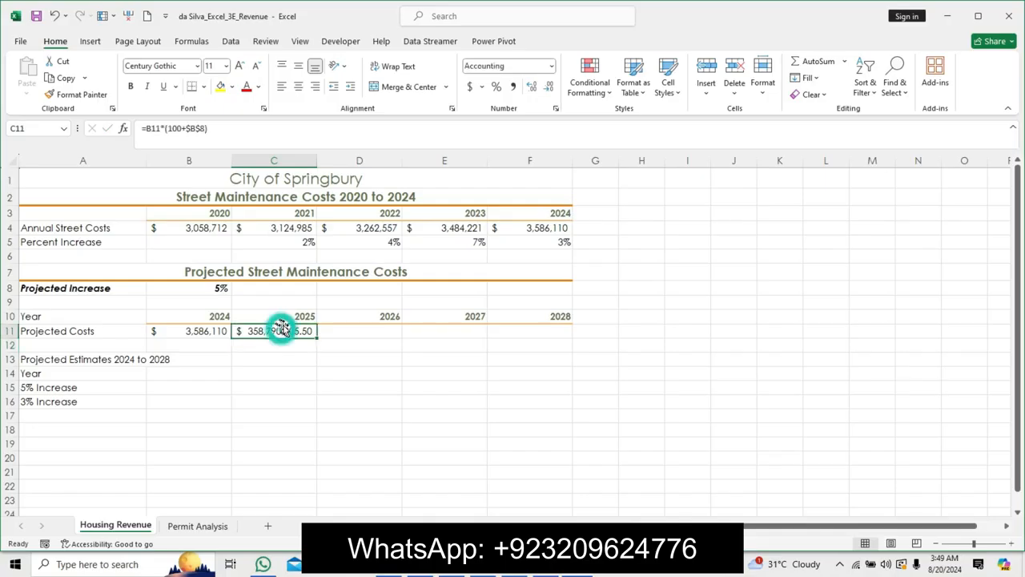
pyautogui.moveTo(317, 337); pyautogui.dragTo(533, 344)
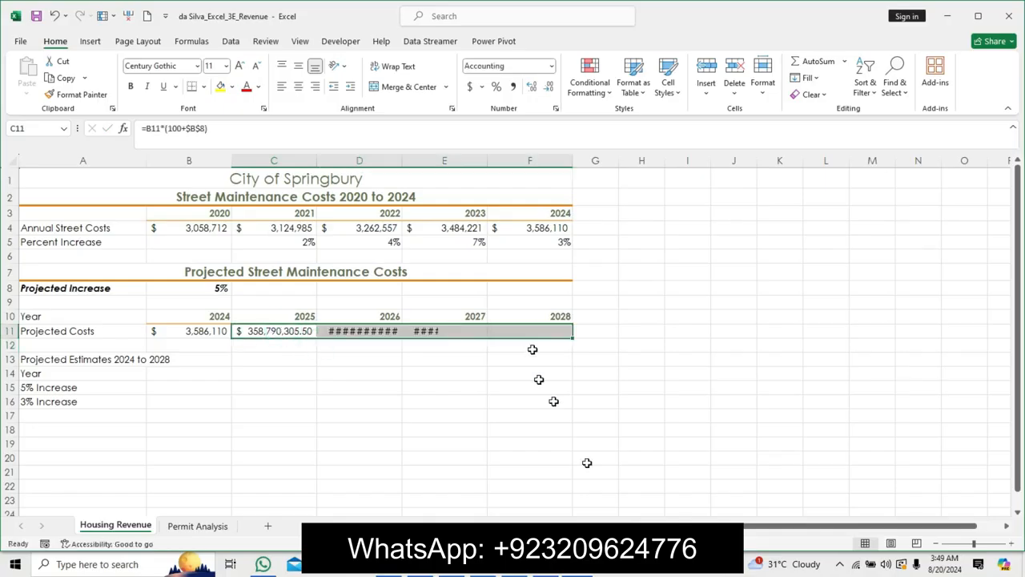
# Switch to the instructions document and undo the step 6 instruction text formatting.
pyautogui.click(553, 572)
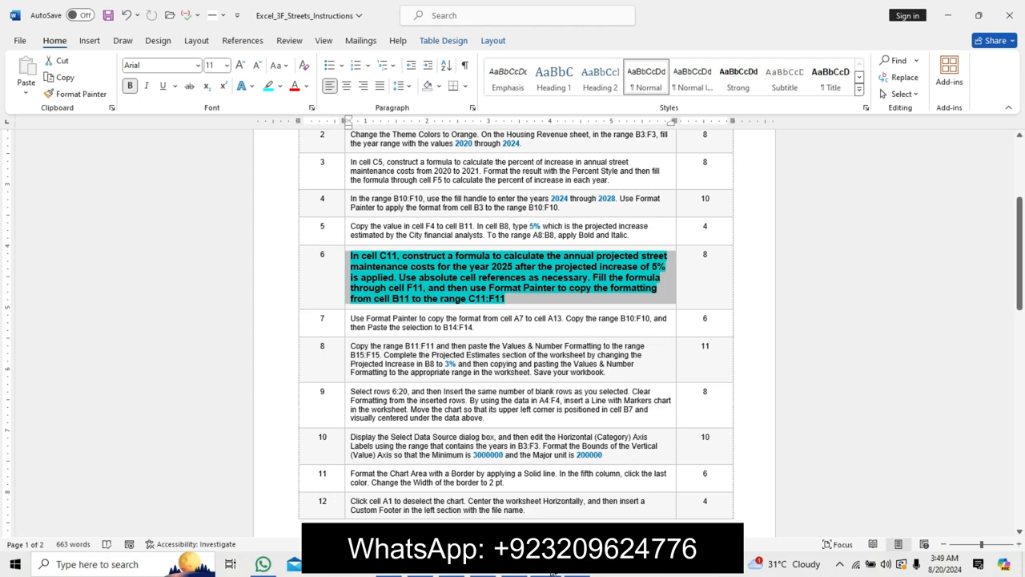
pyautogui.hotkey('ctrl', 'z')
pyautogui.hotkey('ctrl', 'z')
pyautogui.hotkey('ctrl', 'z')
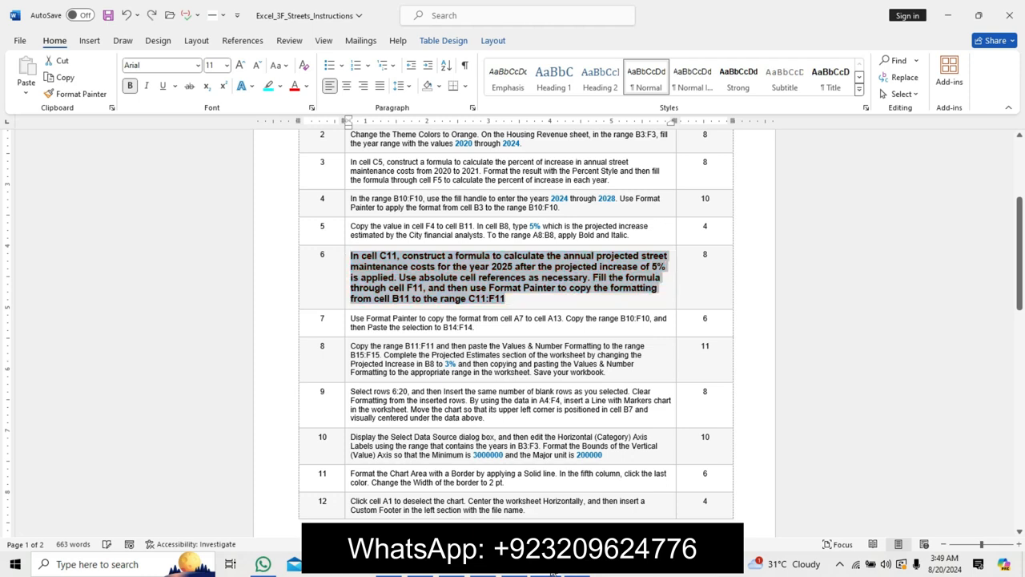
# Emphasize the step 7 instruction text with a larger font, bold and highlighting.
pyautogui.click(347, 301)
pyautogui.click(439, 264)
pyautogui.click(440, 264)
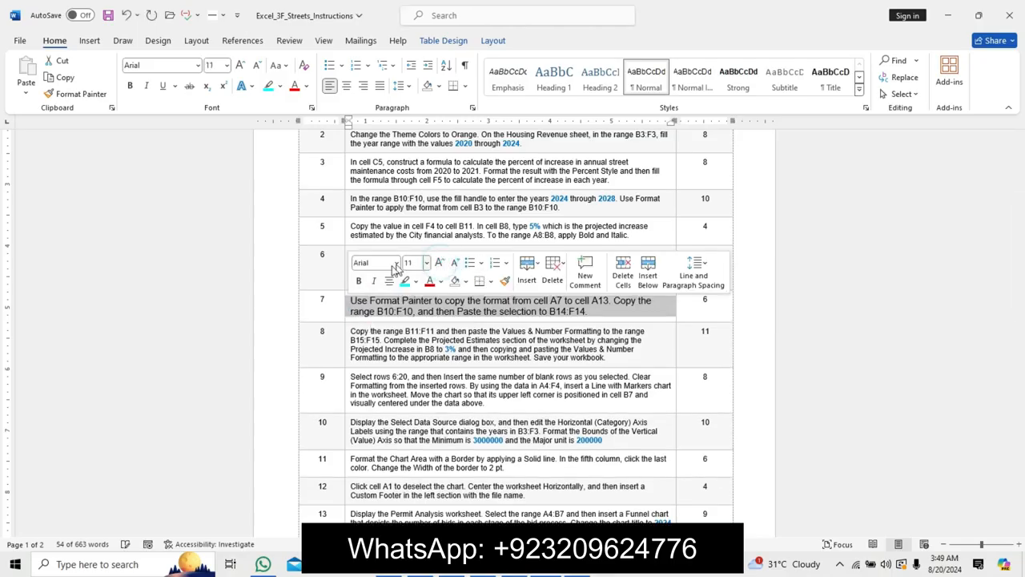
pyautogui.click(358, 280)
pyautogui.click(404, 280)
pyautogui.click(380, 302)
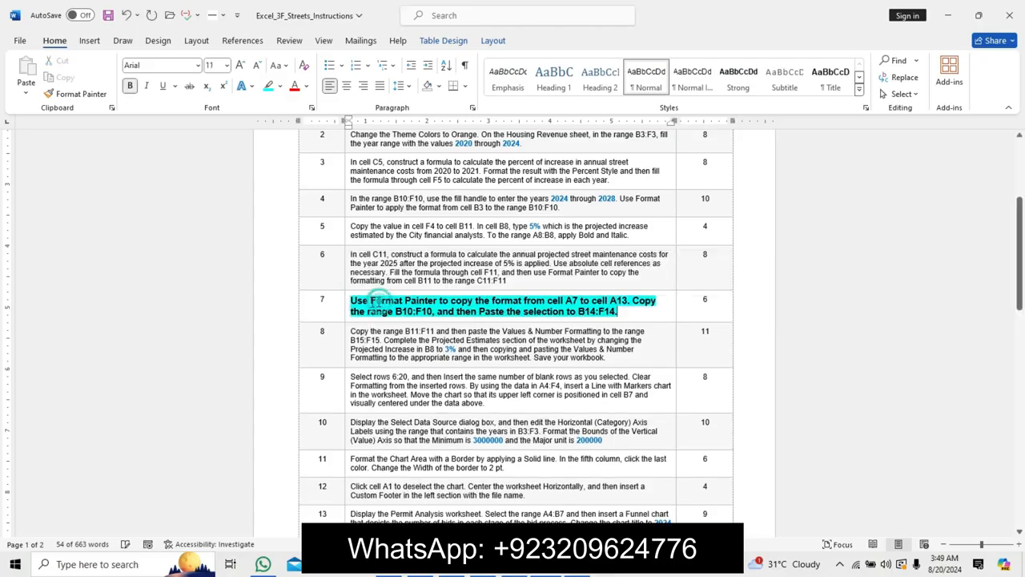
pyautogui.moveTo(353, 302); pyautogui.dragTo(638, 312)
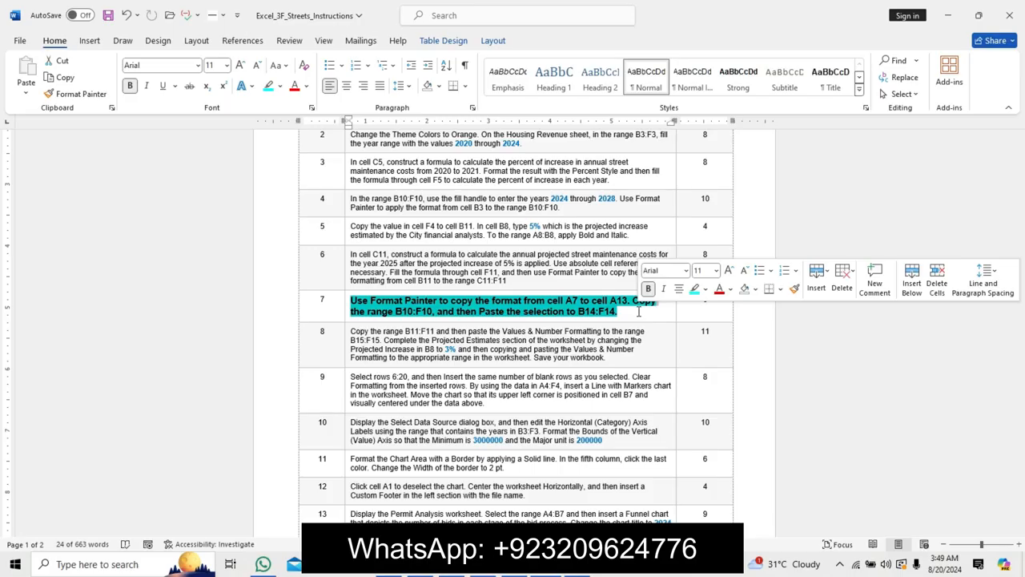
# Use Format Painter to copy the formatting of cell B11 to the range C11:F11.
pyautogui.hotkey('alt', 'Tab')
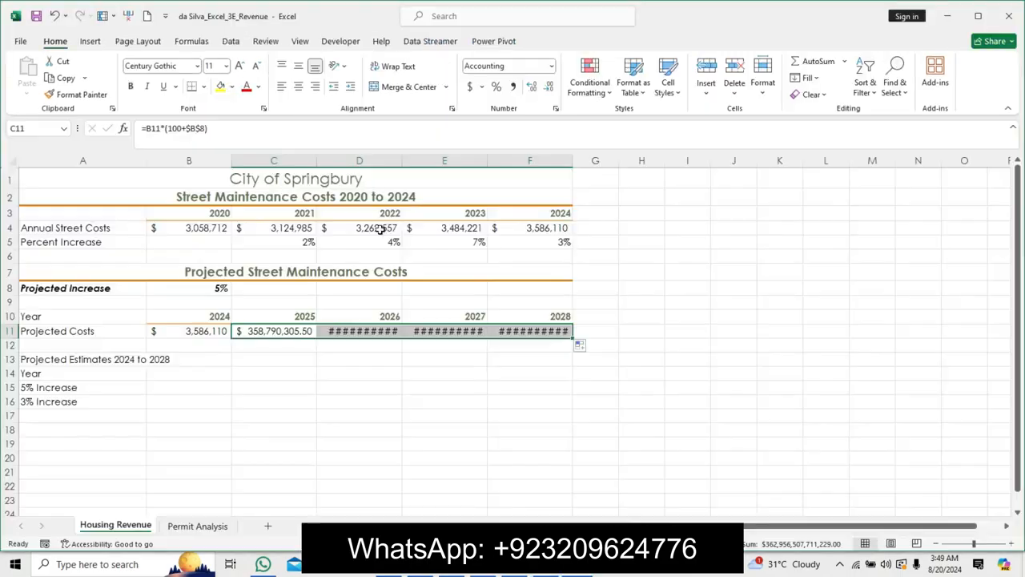
pyautogui.click(193, 328)
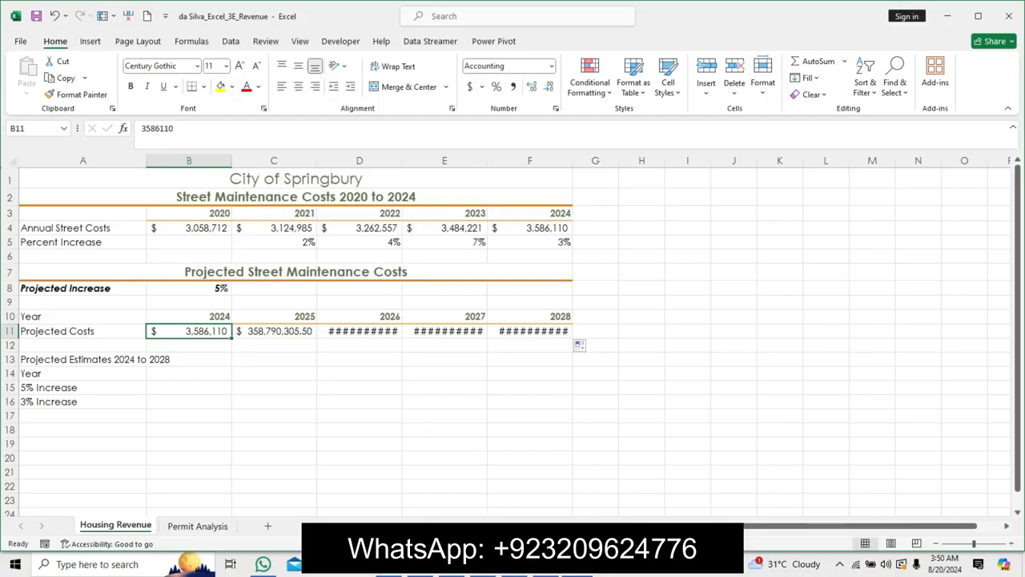
pyautogui.click(490, 455)
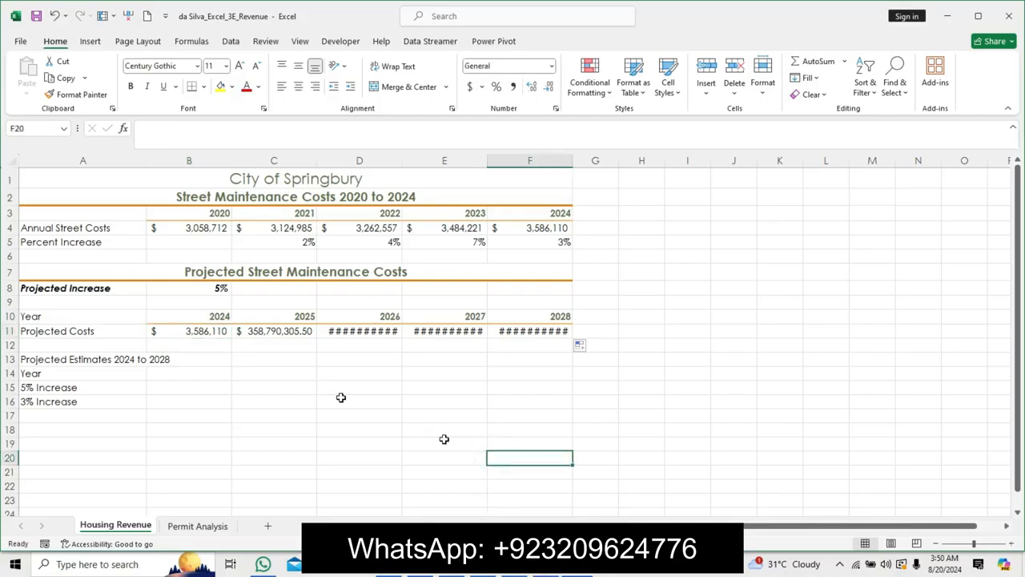
pyautogui.click(207, 330)
pyautogui.click(76, 95)
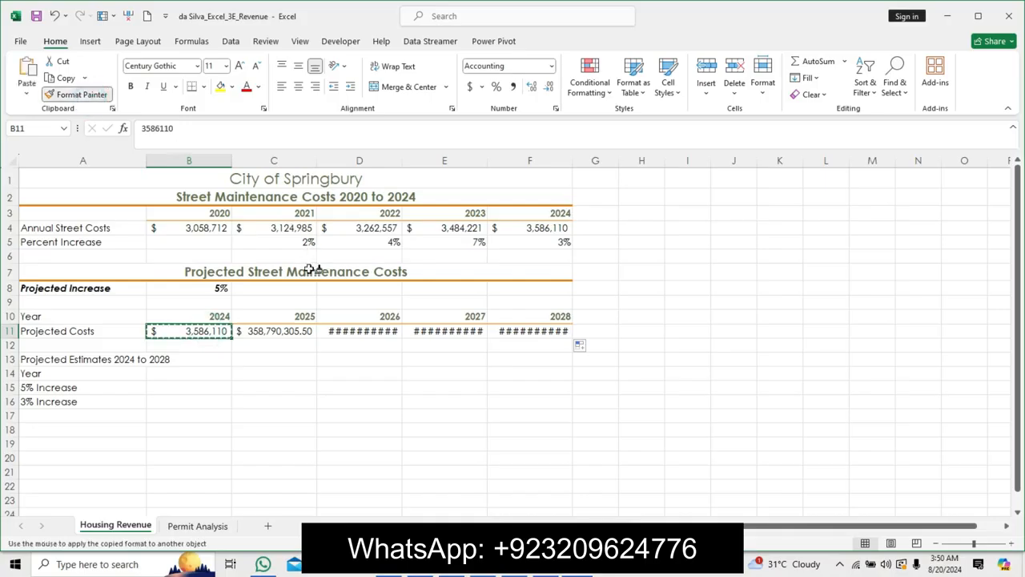
pyautogui.moveTo(296, 329)
pyautogui.mouseDown()
pyautogui.moveTo(577, 321)
pyautogui.moveTo(532, 327)
pyautogui.mouseUp()
pyautogui.click(391, 321)
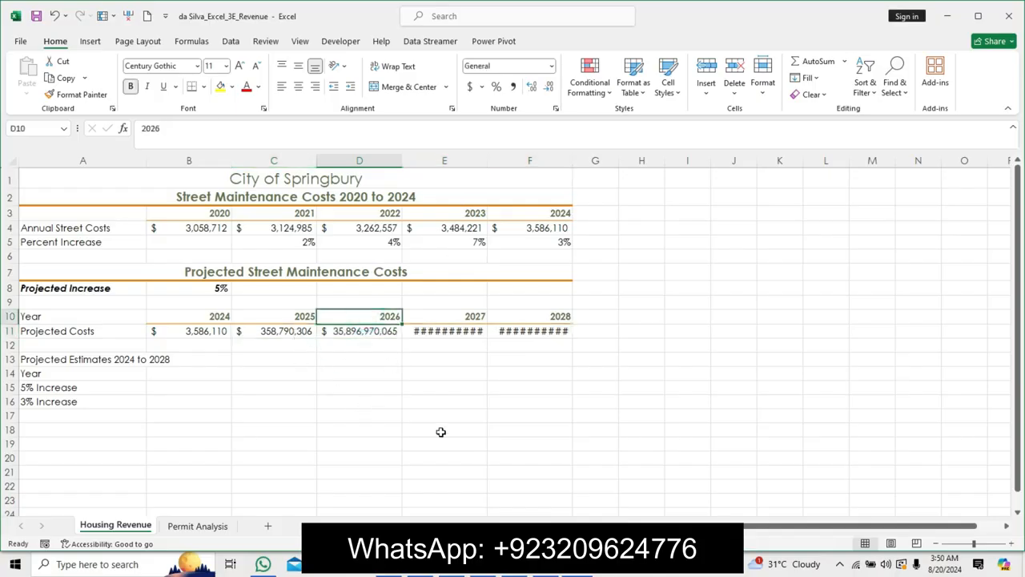
# Use Format Painter to copy the formatting of cell A7 to cell A13.
pyautogui.click(558, 571)
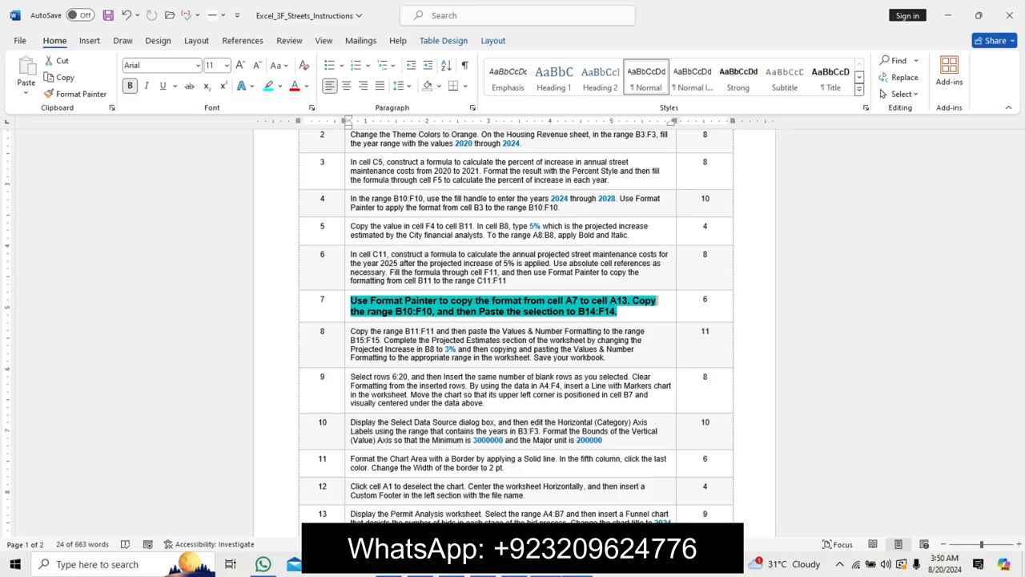
pyautogui.hotkey('alt', 'Tab')
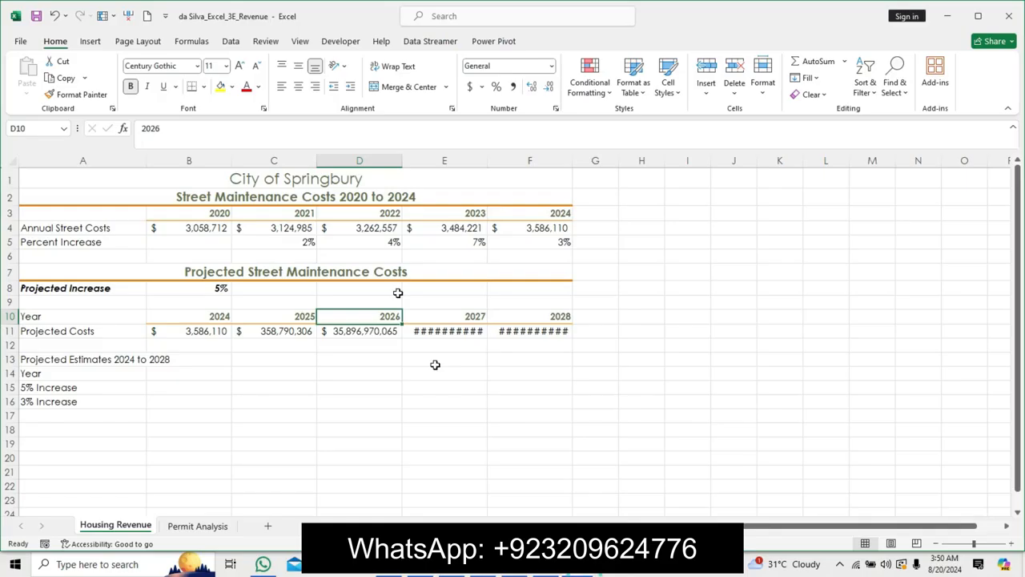
pyautogui.click(192, 271)
pyautogui.click(76, 94)
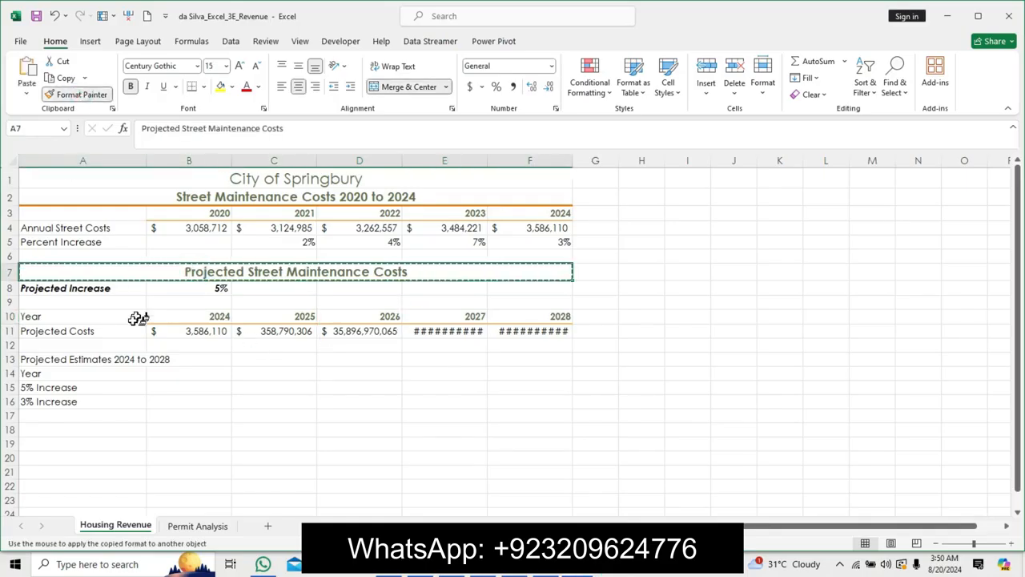
pyautogui.moveTo(114, 360); pyautogui.dragTo(556, 359)
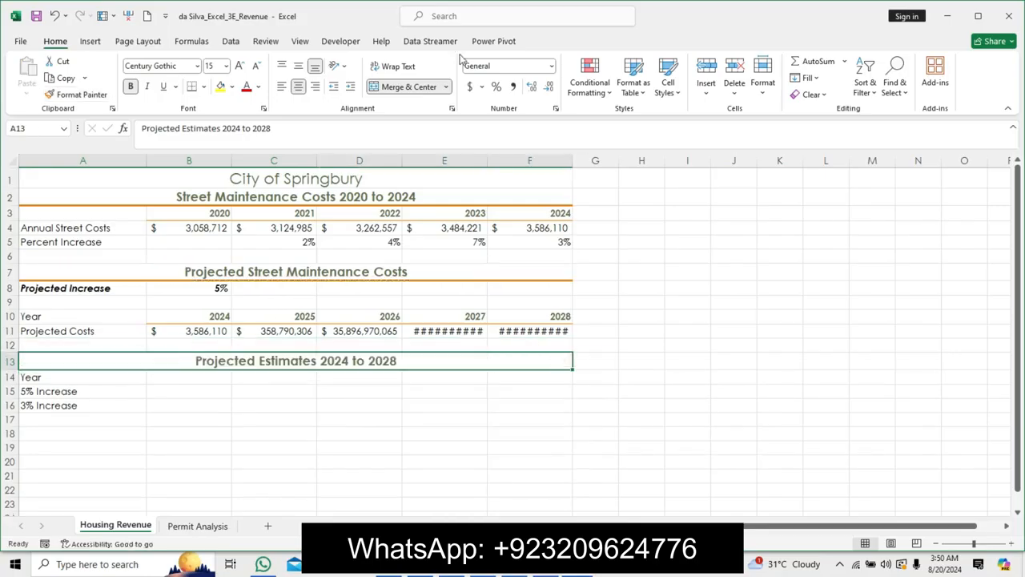
# AutoFit the widths of columns E and F.
pyautogui.moveTo(437, 162); pyautogui.dragTo(492, 163)
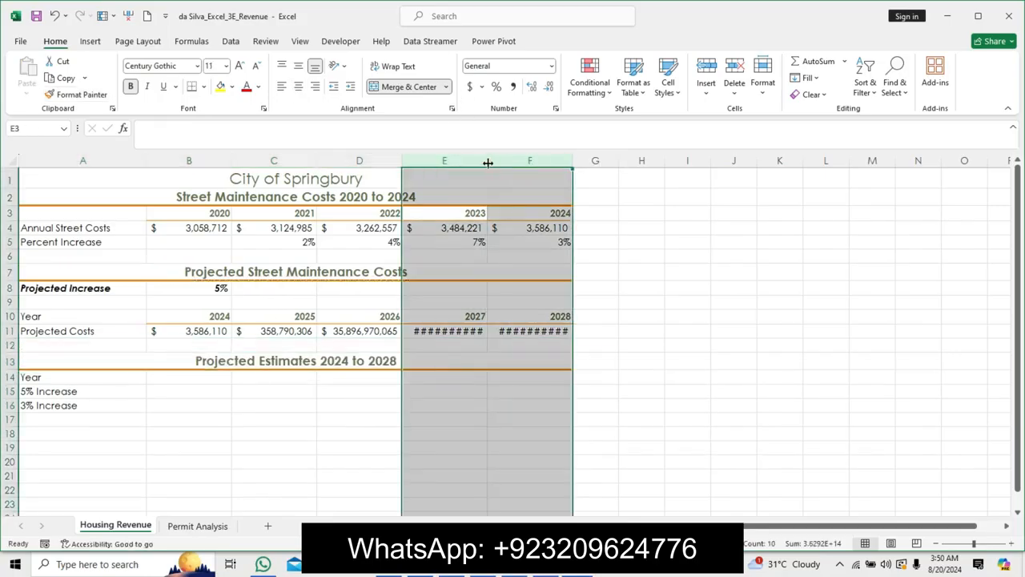
pyautogui.doubleClick(488, 163)
pyautogui.click(503, 285)
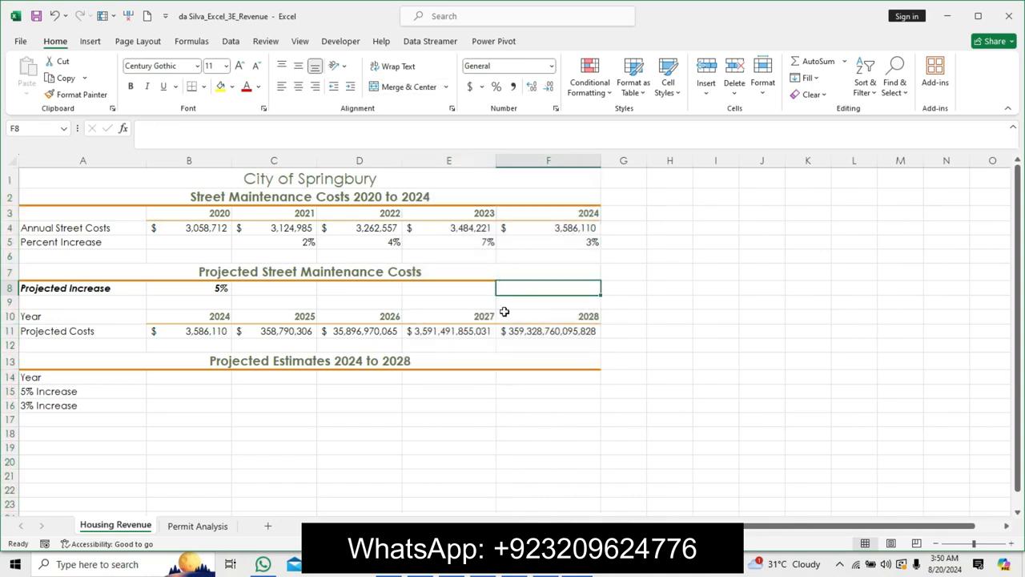
# Select the range B10:F10 using the reference copied from the instructions, and copy it.
pyautogui.hotkey('alt', 'Tab')
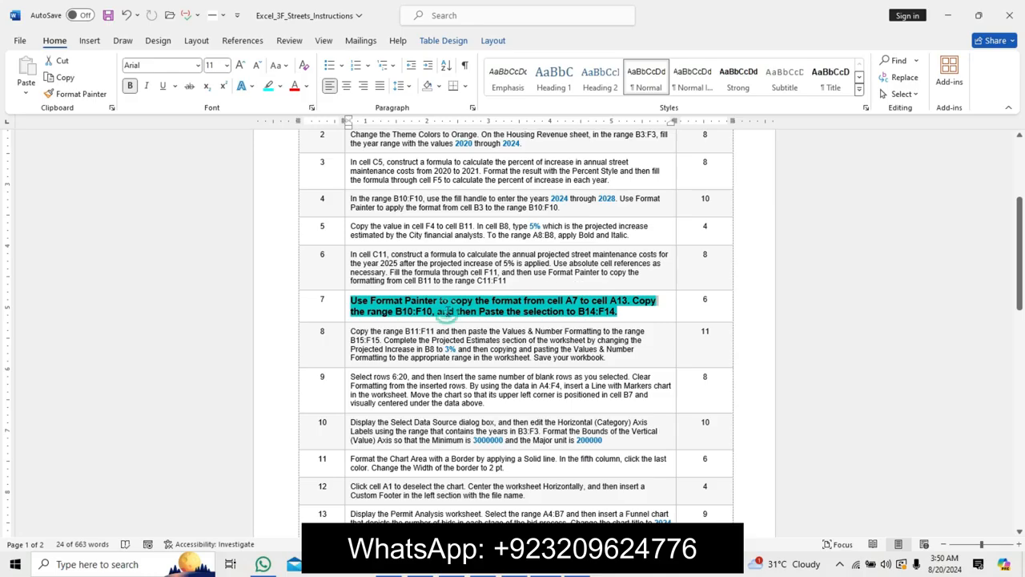
pyautogui.click(445, 312)
pyautogui.moveTo(396, 311); pyautogui.dragTo(430, 314)
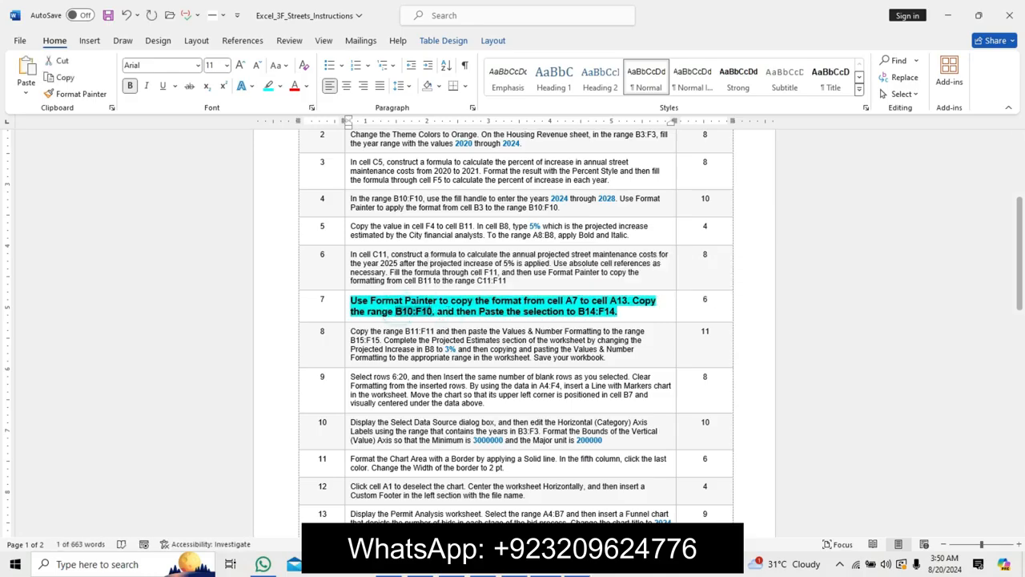
pyautogui.hotkey('alt', 'Tab')
pyautogui.click(56, 128)
pyautogui.hotkey('ctrl', 'v')
pyautogui.press('Return')
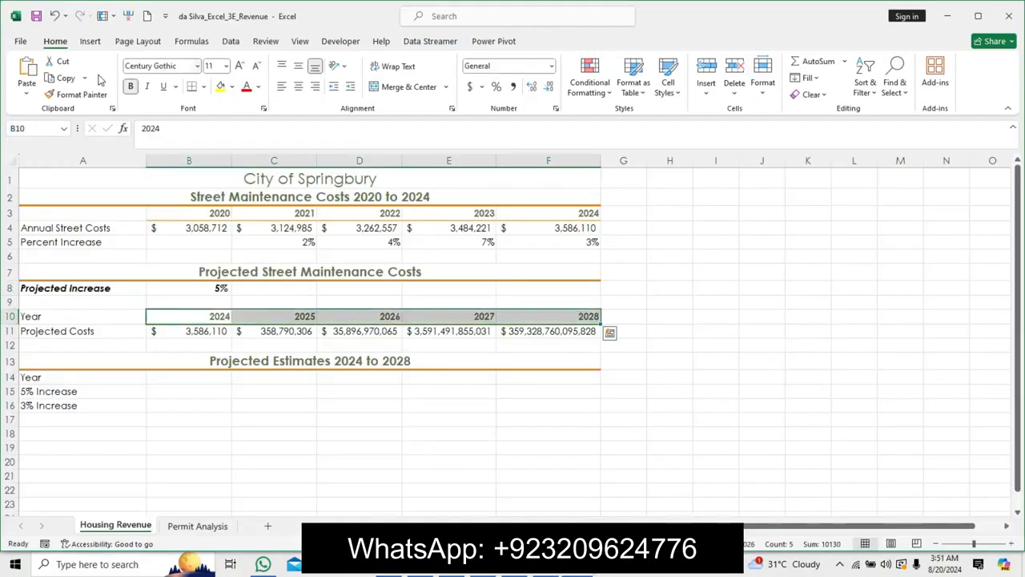
pyautogui.click(66, 78)
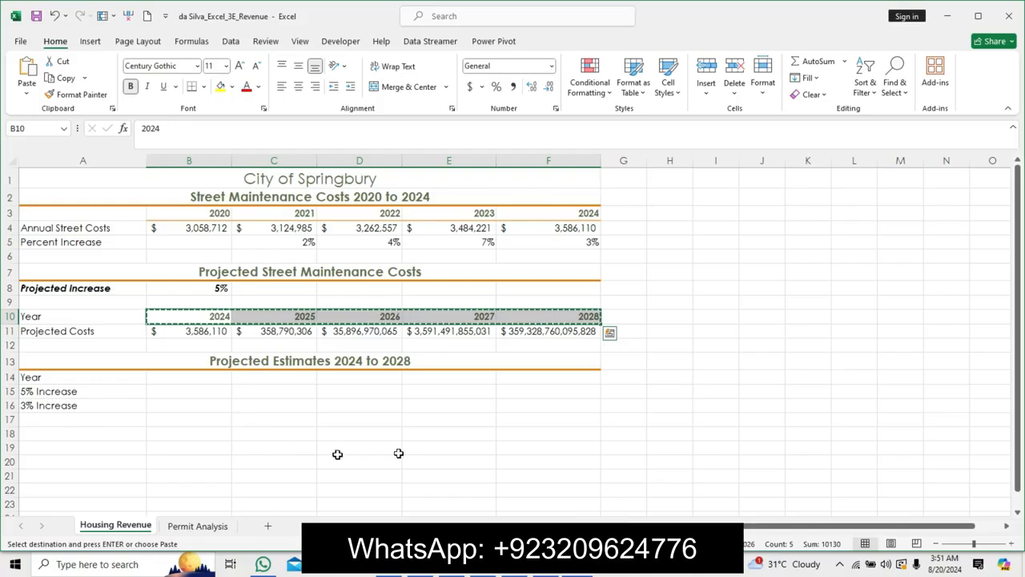
# Paste the copied year range into cell B14 and leave copy mode.
pyautogui.click(565, 572)
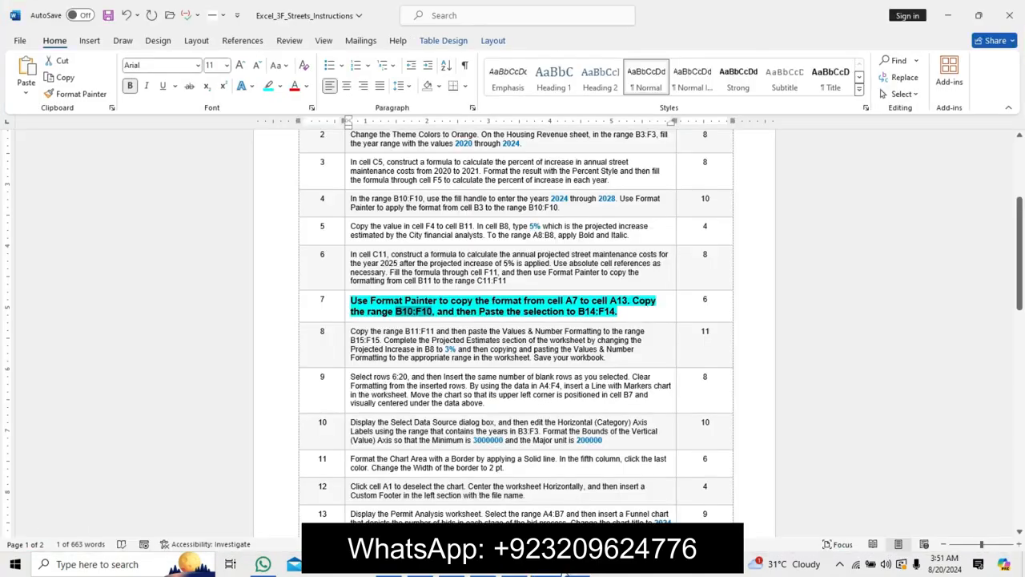
pyautogui.hotkey('alt', 'Tab')
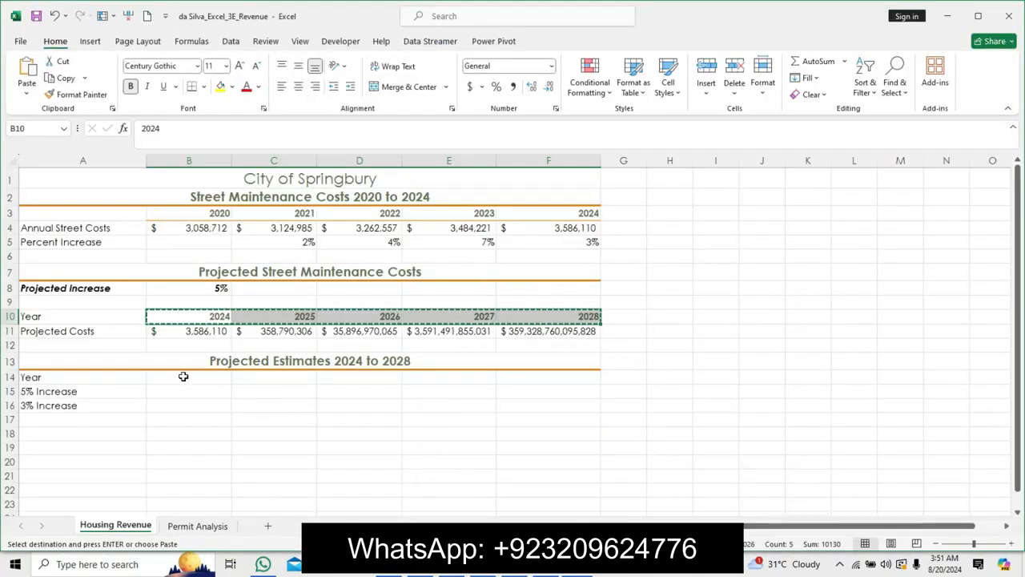
pyautogui.click(182, 376)
pyautogui.click(26, 70)
pyautogui.press('Escape')
pyautogui.click(535, 442)
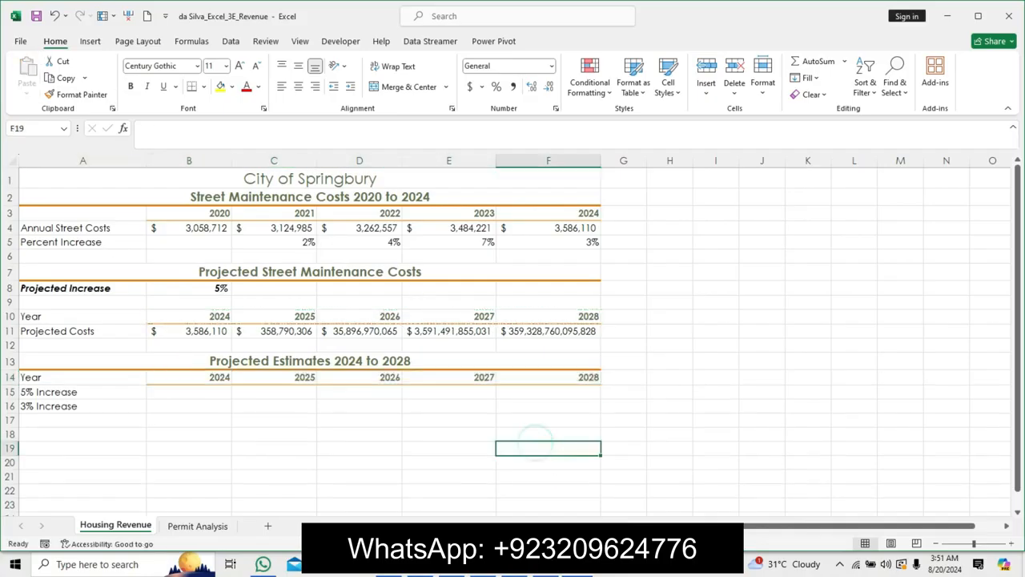
# Switch to the instructions document, undo the step 7 instruction text formatting, and return to the worksheet.
pyautogui.hotkey('alt', 'Tab')
pyautogui.hotkey('ctrl', 'z')
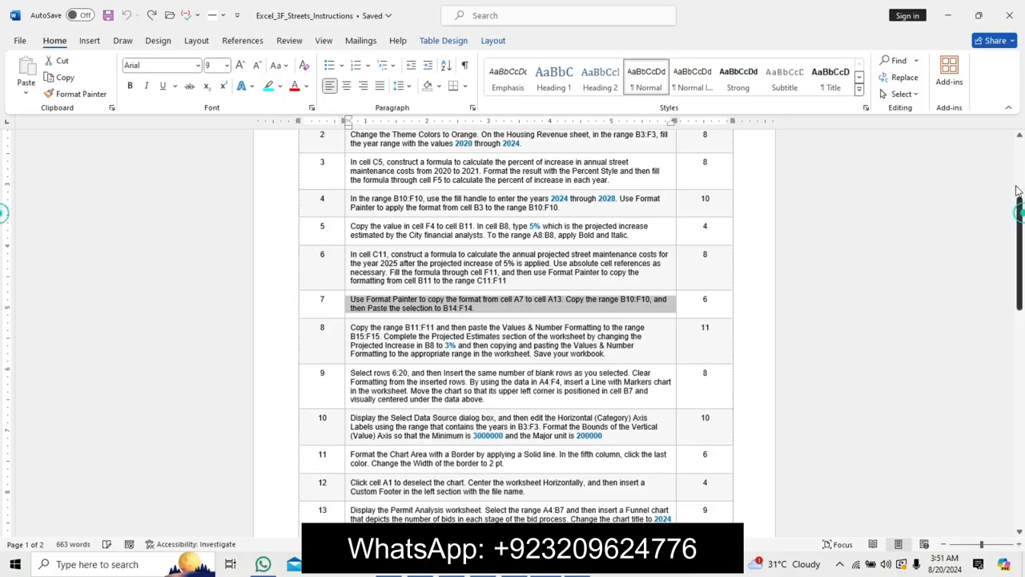
pyautogui.moveTo(1018, 190); pyautogui.dragTo(1017, 133)
pyautogui.click(589, 279)
pyautogui.click(578, 564)
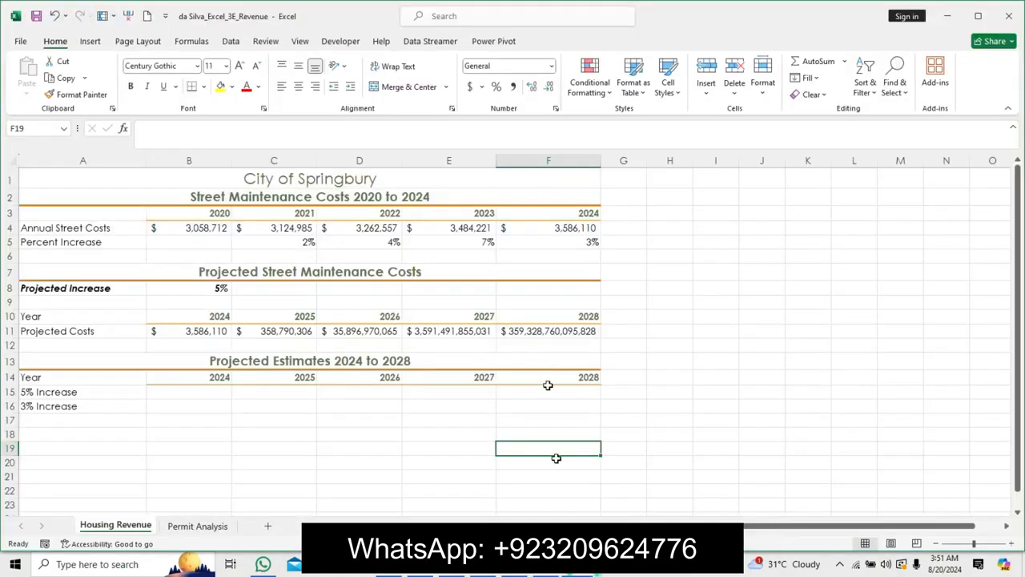
pyautogui.click(560, 404)
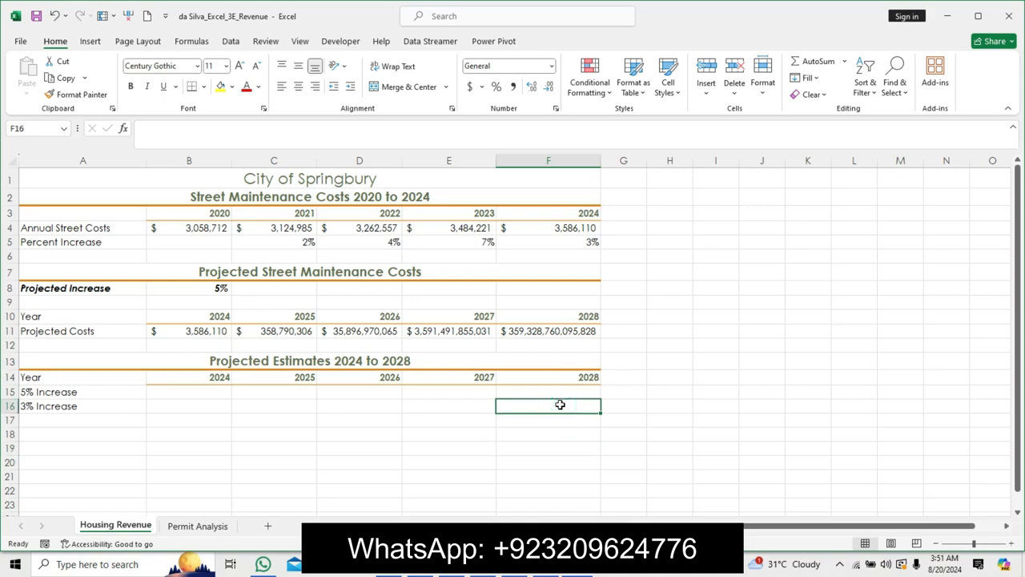